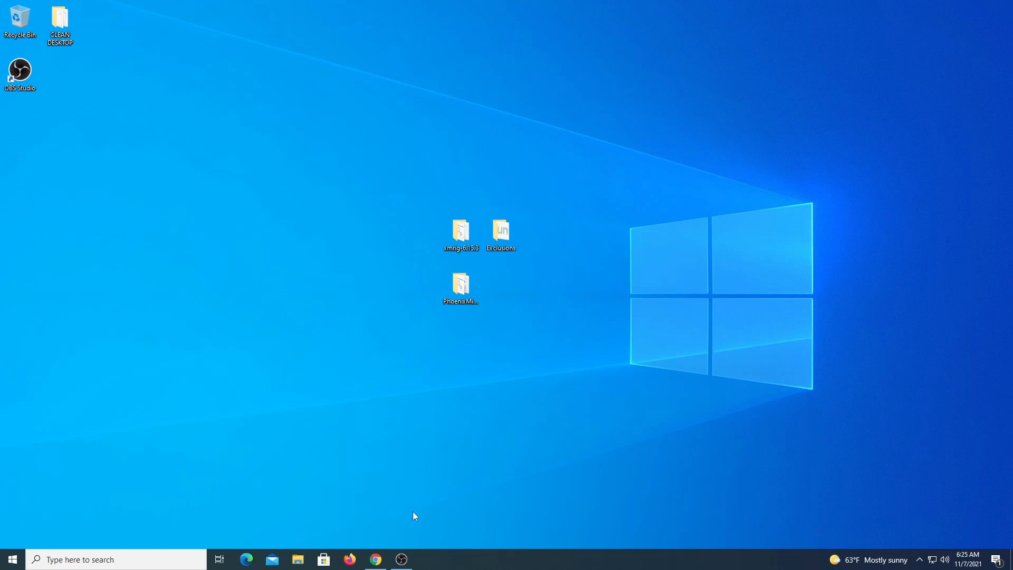
Step: Restore Chrome on metamask.io and scroll the homepage down to the Developers section
left_click(376, 559)
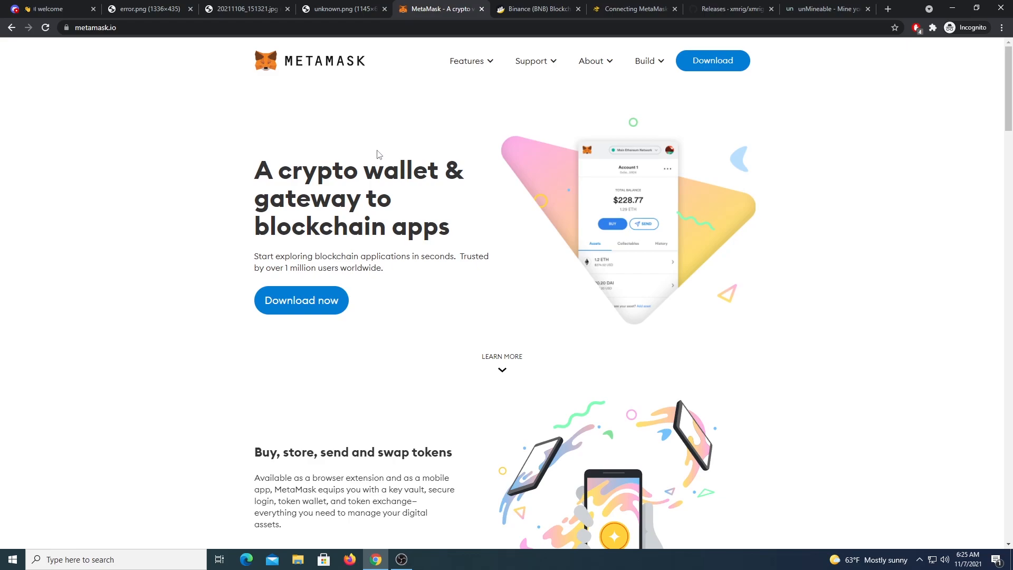
scroll(473, 240, "down", 3)
scroll(614, 185, "up", 3)
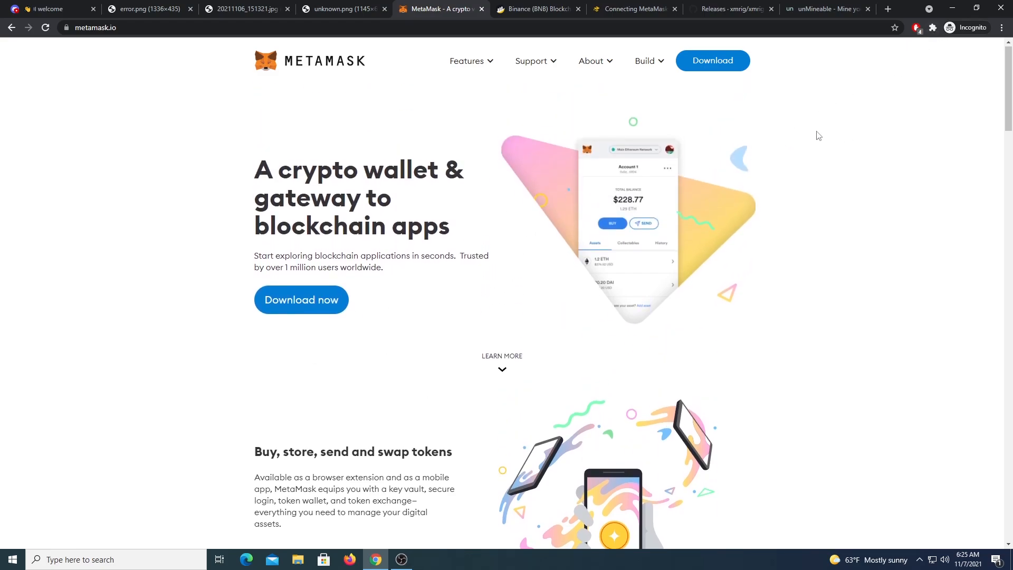
scroll(817, 135, "down", 15)
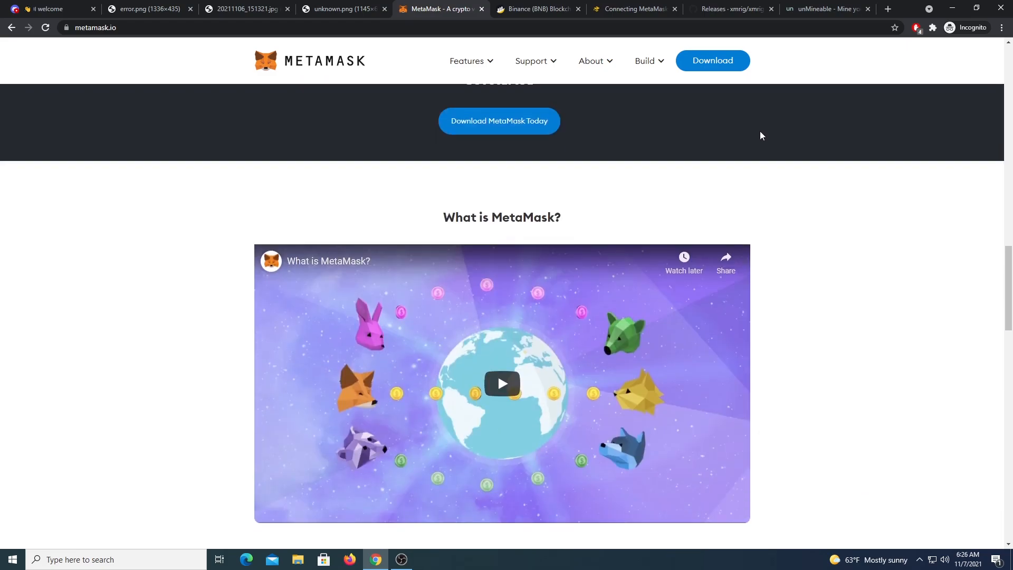
scroll(760, 135, "down", 4)
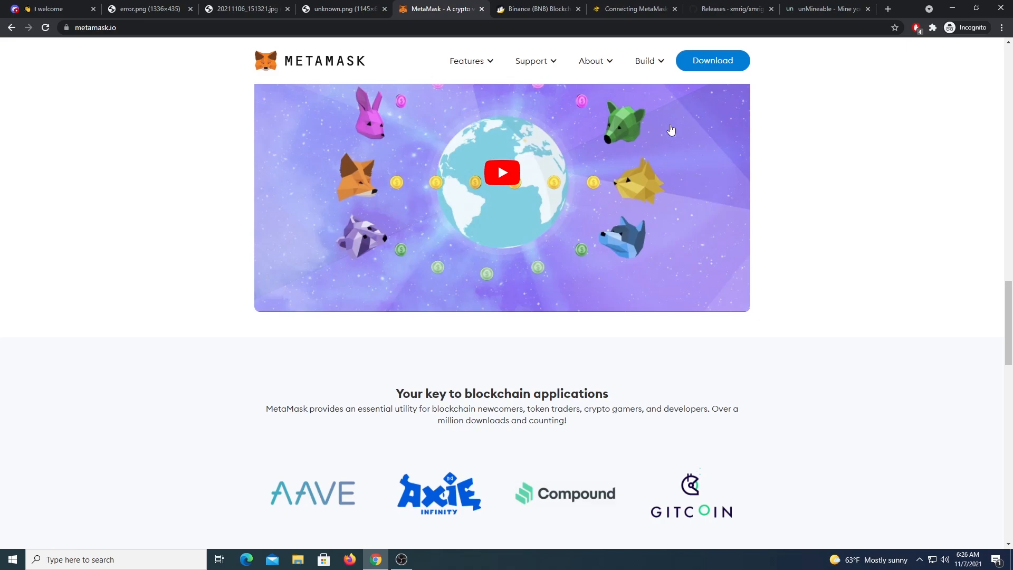
scroll(681, 163, "down", 12)
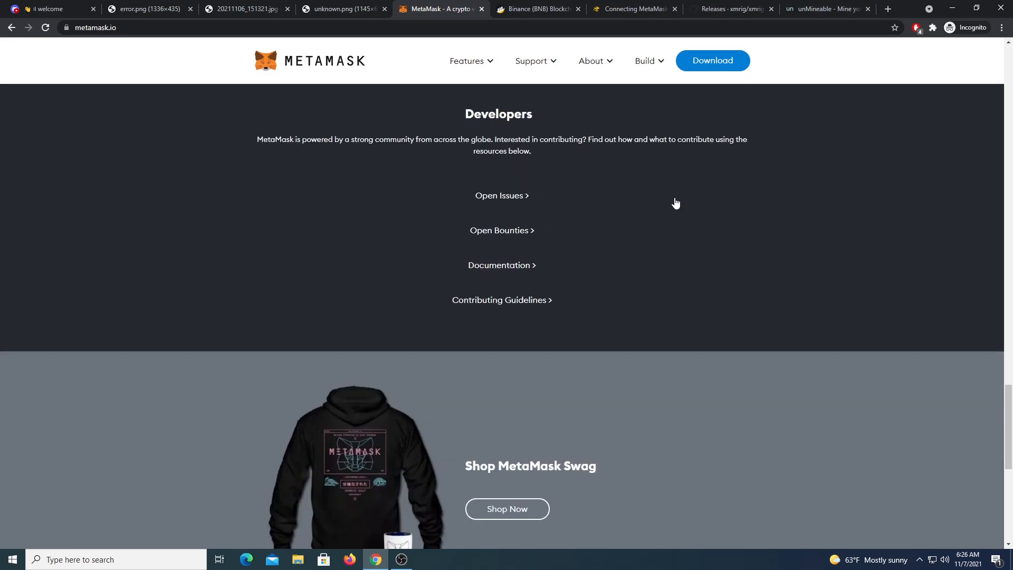
scroll(675, 203, "up", 20)
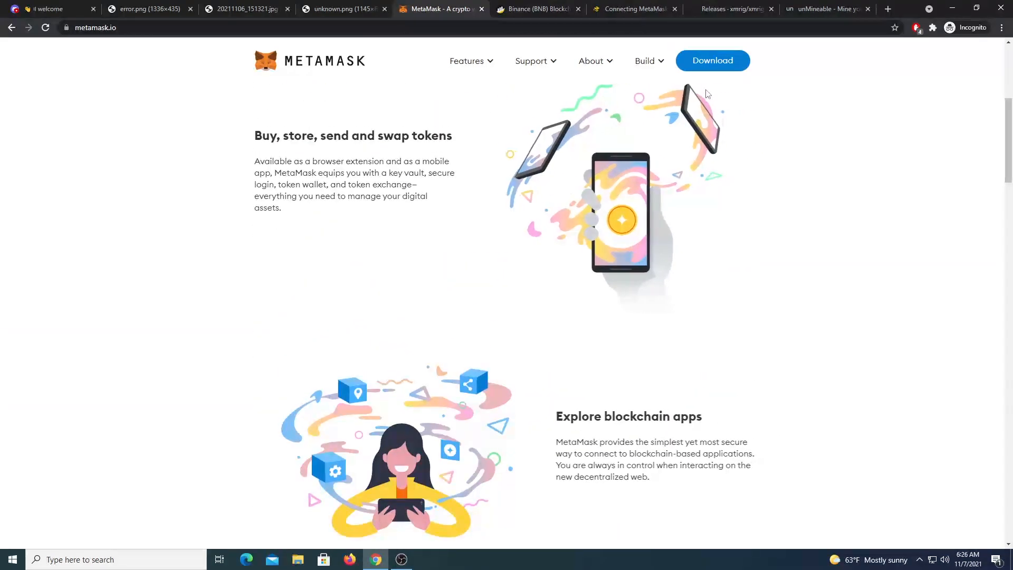
Step: Go to the MetaMask download page, start the Chrome install, and close the store tab
left_click(707, 62)
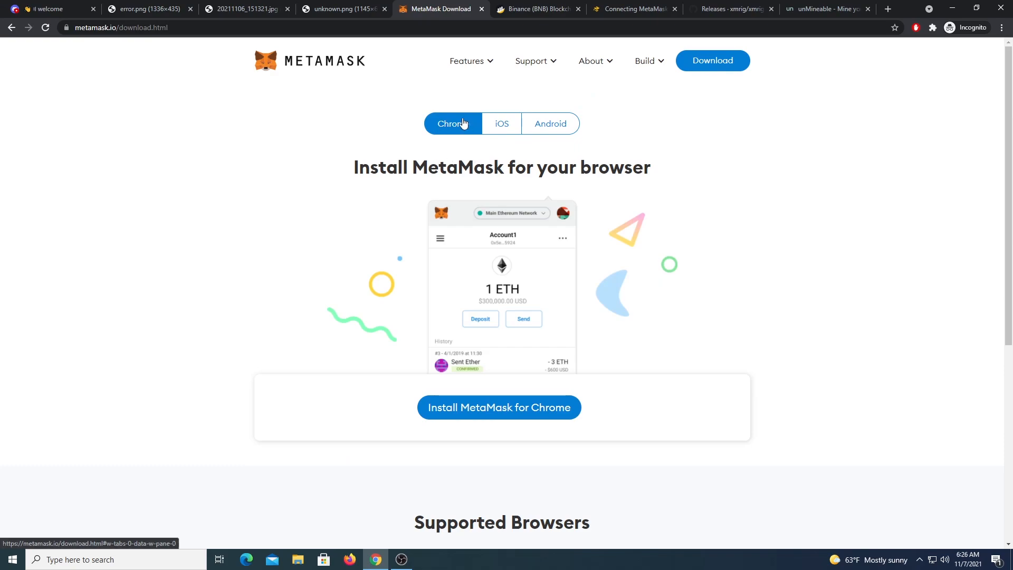
left_click(485, 413)
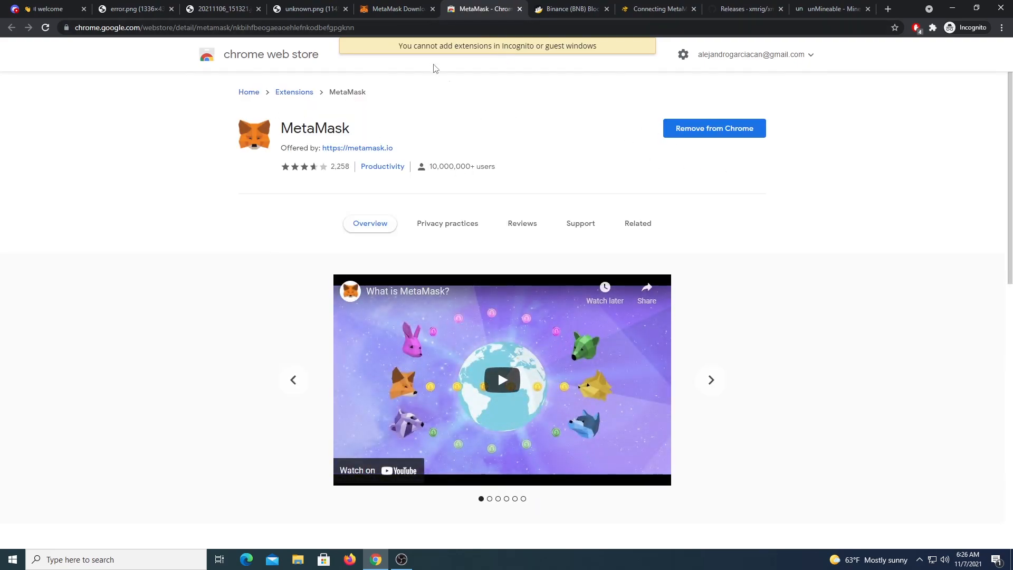
left_click(520, 9)
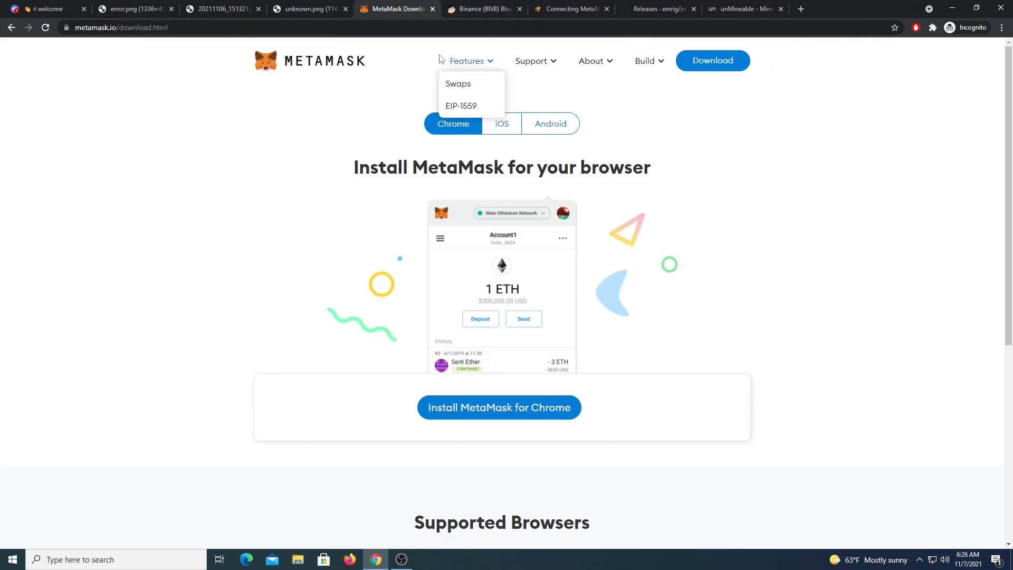
Step: Pin MetaMask, check its Smart Chain wallet shows 0 BNB, and switch to the Binance Academy article
left_click(933, 28)
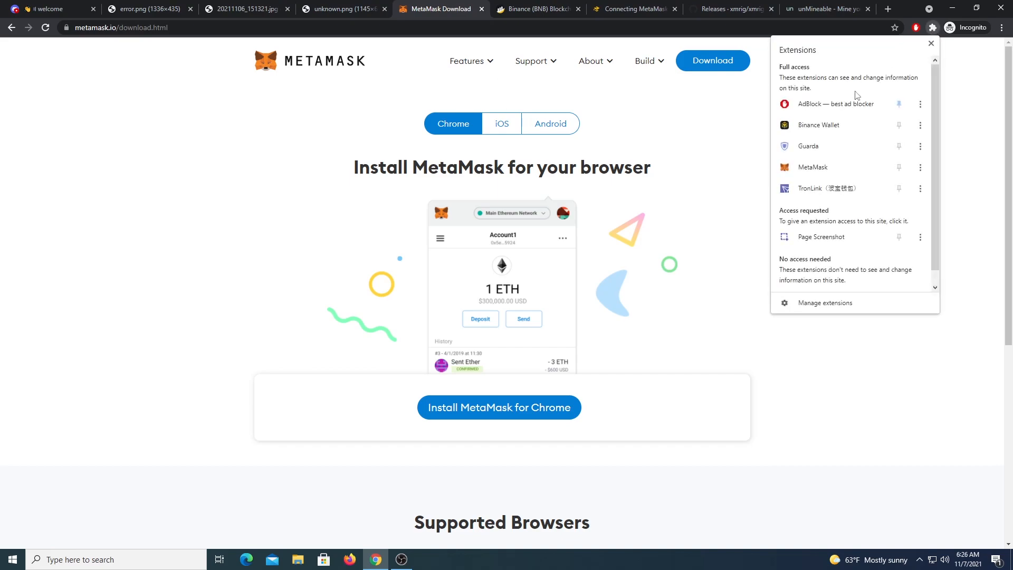
left_click(901, 165)
left_click(843, 192)
left_click(916, 27)
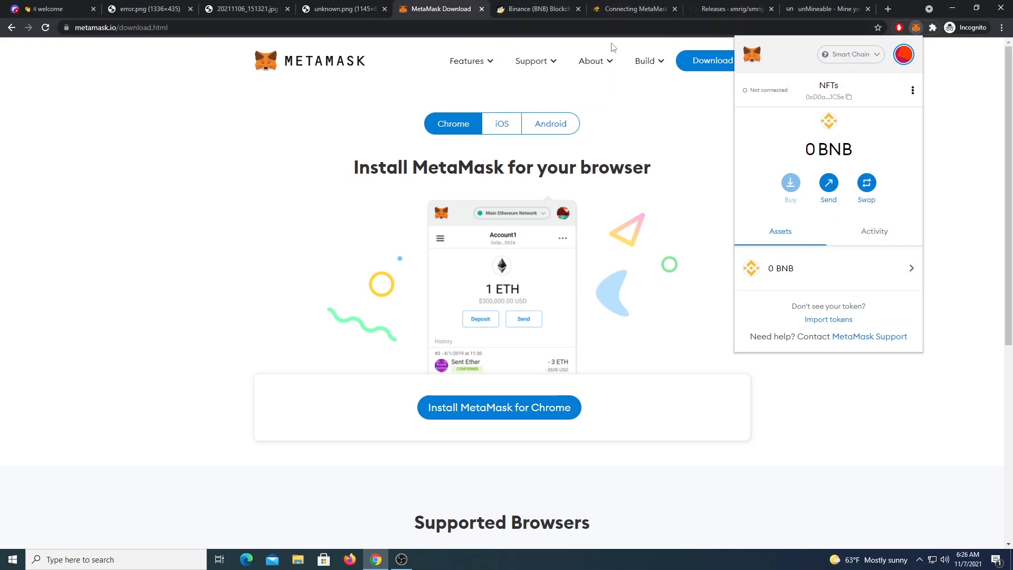
left_click(605, 11)
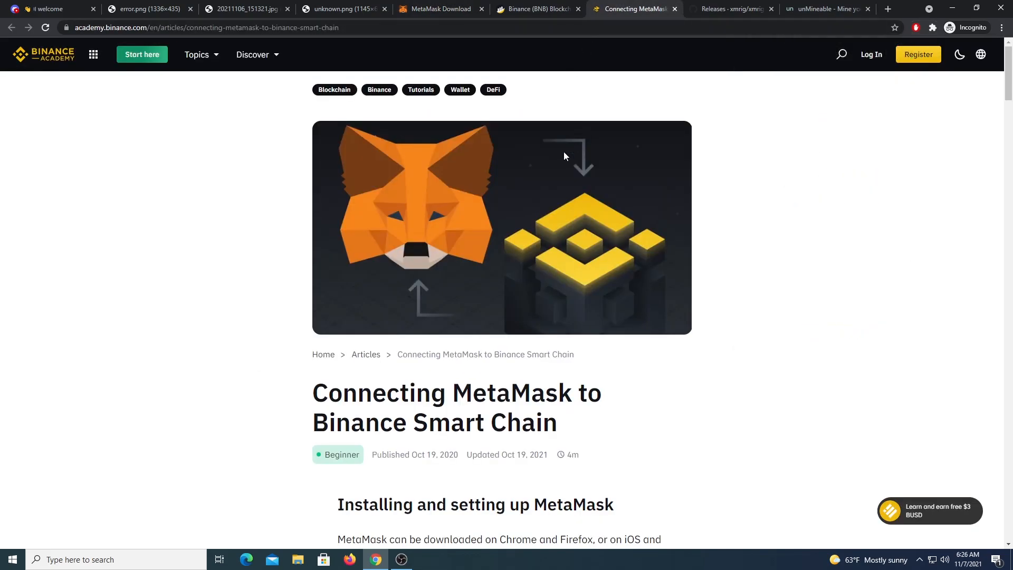
Step: Scroll the article down to the Mainnet Smart Chain network parameters
scroll(562, 155, "down", 5)
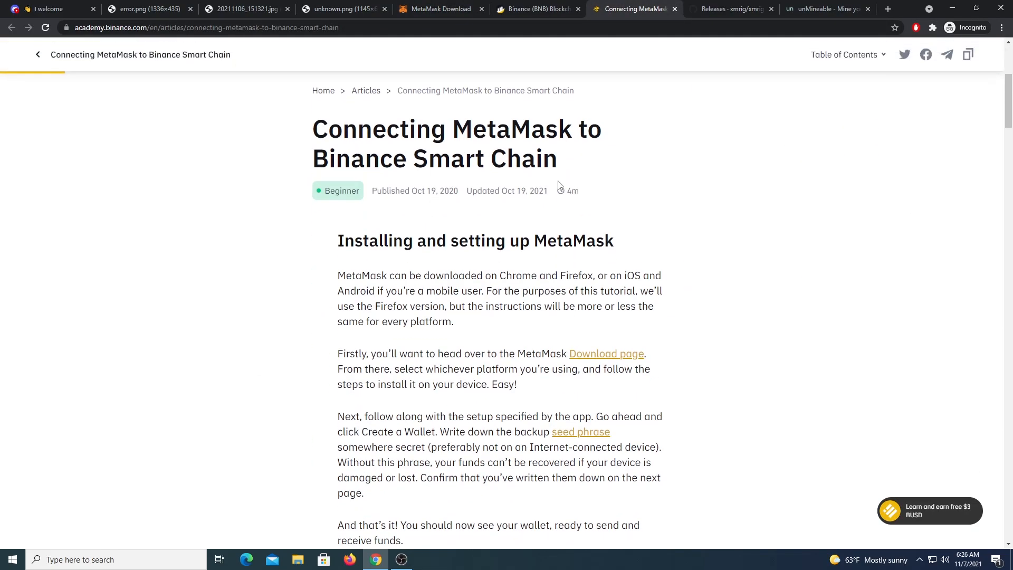
scroll(429, 191, "up", 4)
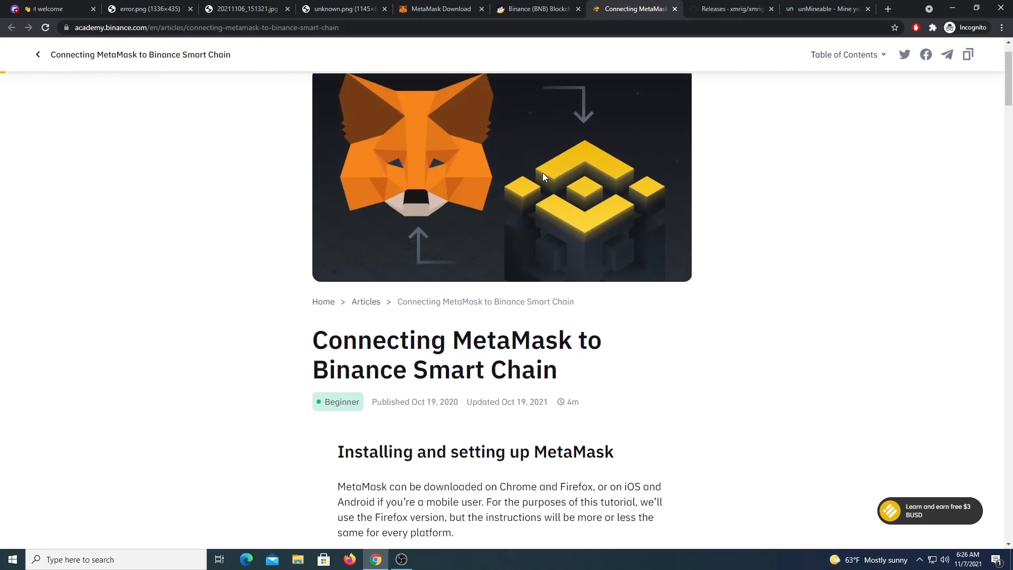
scroll(543, 174, "down", 12)
scroll(544, 181, "down", 7)
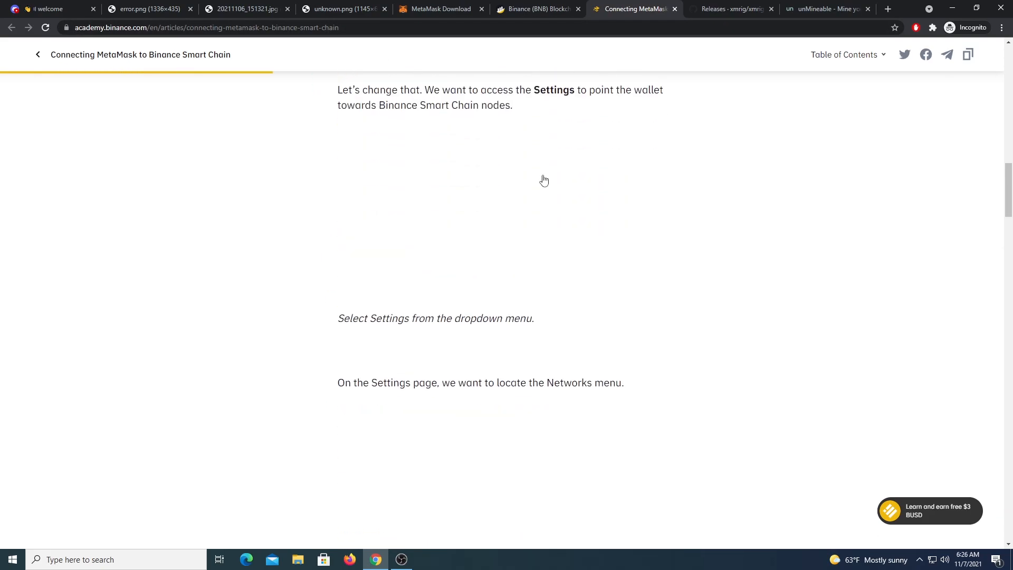
scroll(543, 180, "down", 5)
scroll(544, 179, "down", 4)
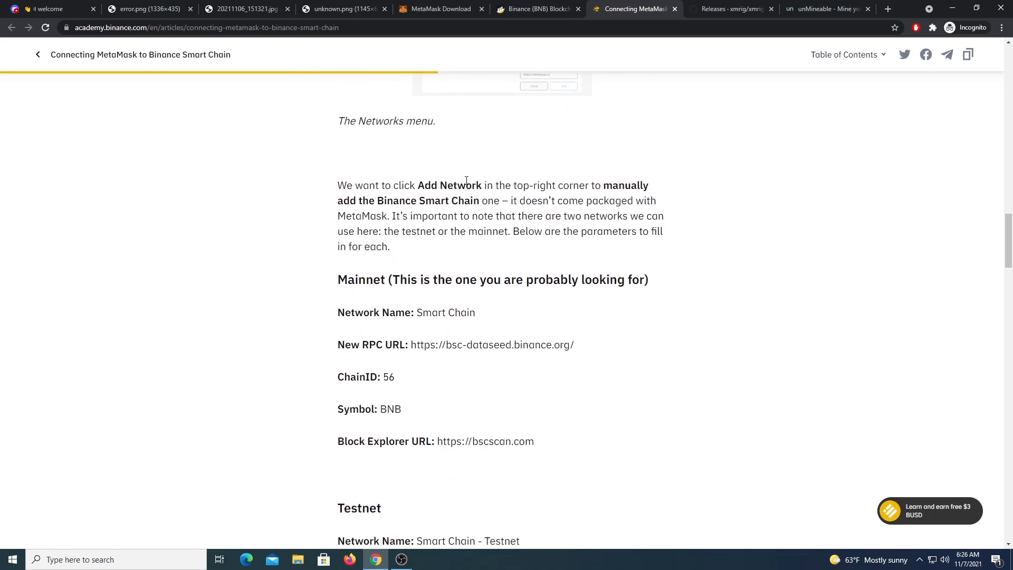
scroll(466, 181, "down", 2)
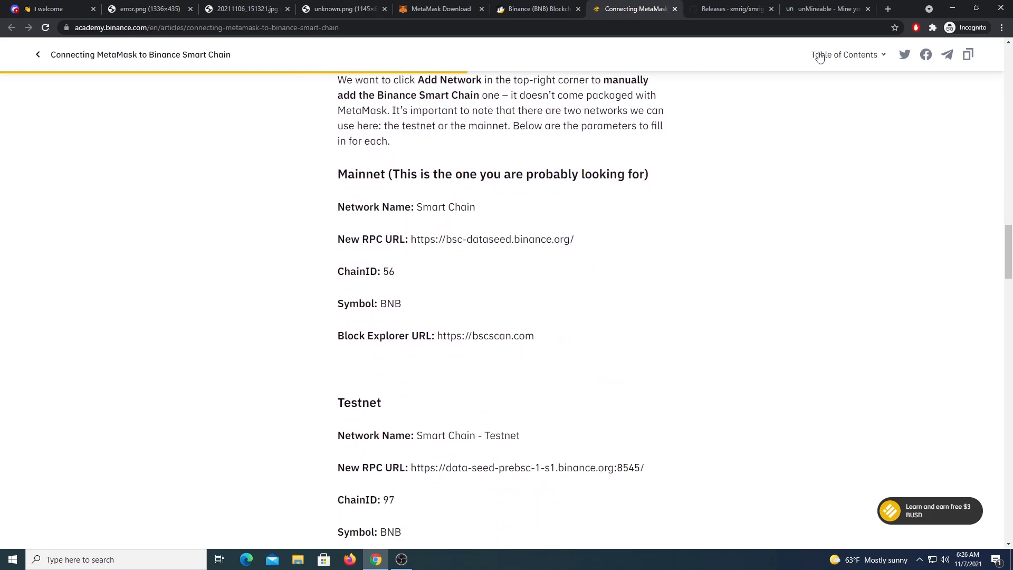
scroll(376, 317, "down", 1)
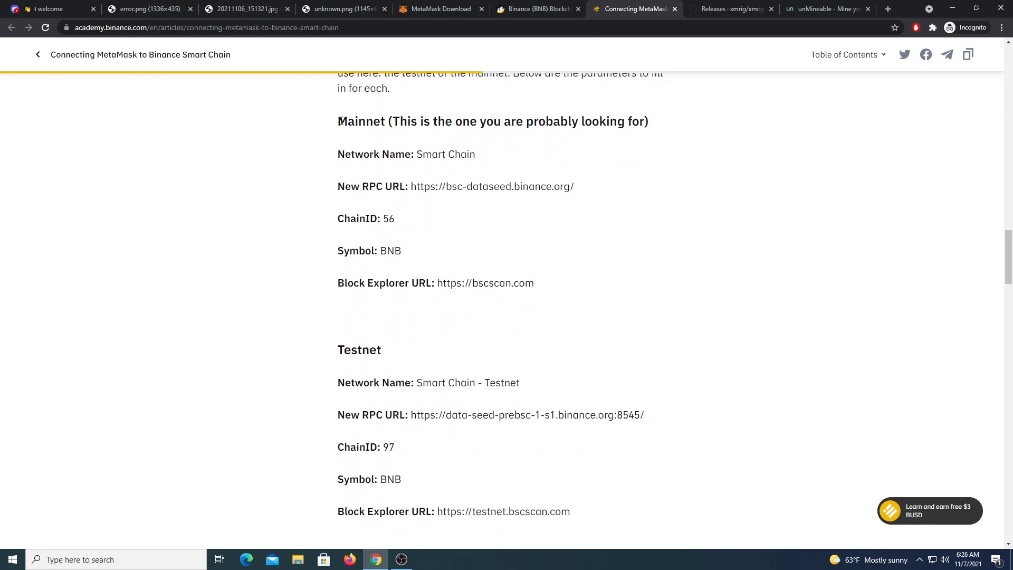
left_click_drag(346, 348, 430, 384)
left_click(344, 119)
double_click(344, 120)
left_click(398, 138)
Step: Pin MetaMask from the Extensions menu and open the wallet with Alt+Shift+M
left_click(931, 26)
left_click(889, 168)
left_click(815, 175)
key("alt+shift+m")
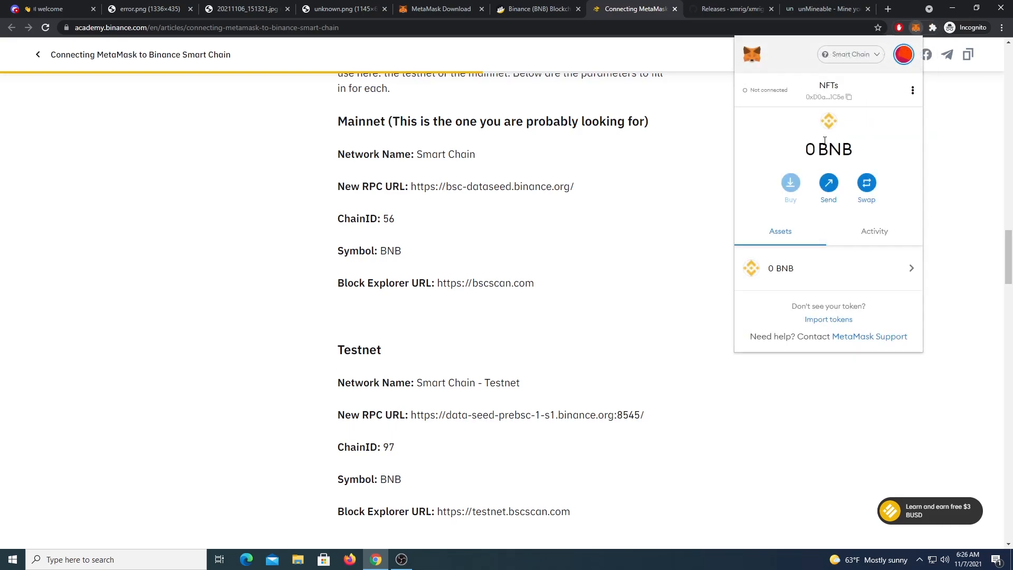
Step: Open MetaMask's Add Network form via the account menu, Settings and Networks
left_click(904, 55)
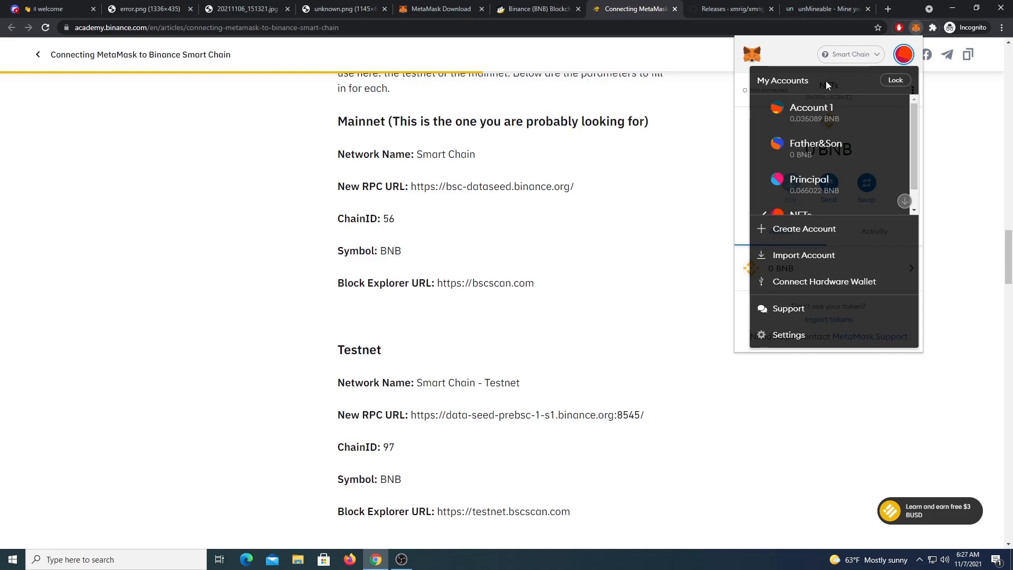
left_click(782, 338)
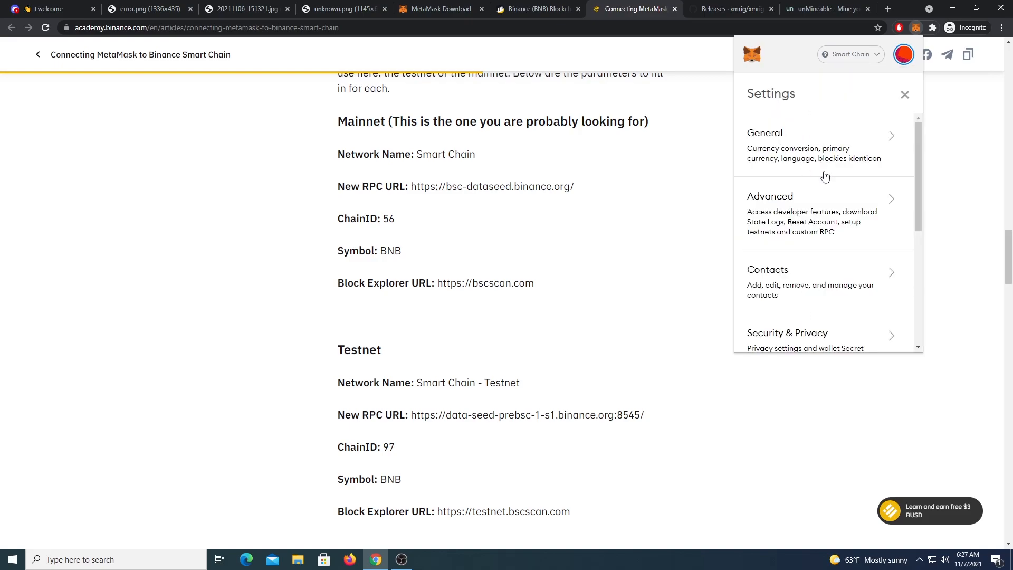
scroll(802, 154, "down", 1)
scroll(802, 154, "down", 3)
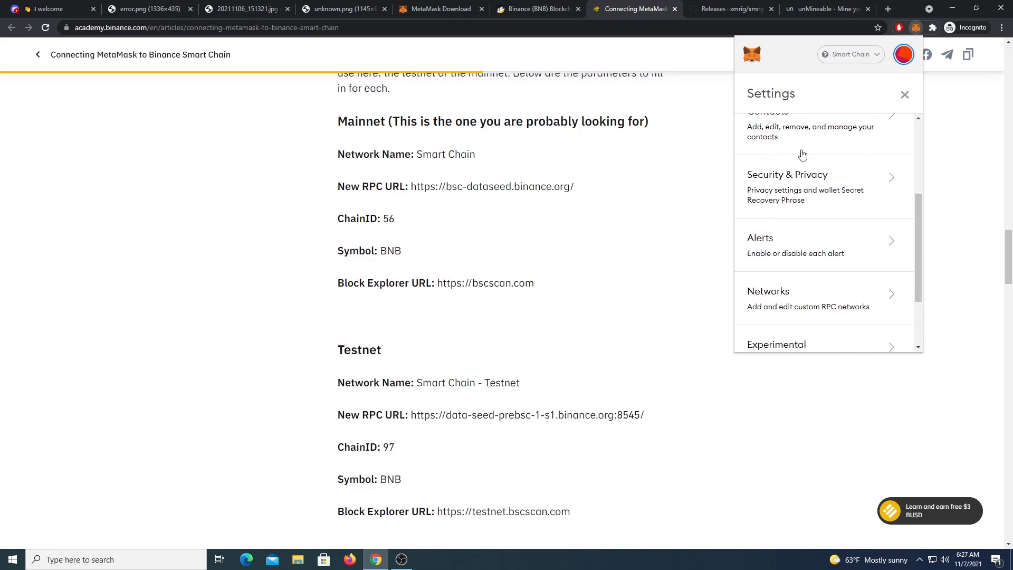
left_click(785, 252)
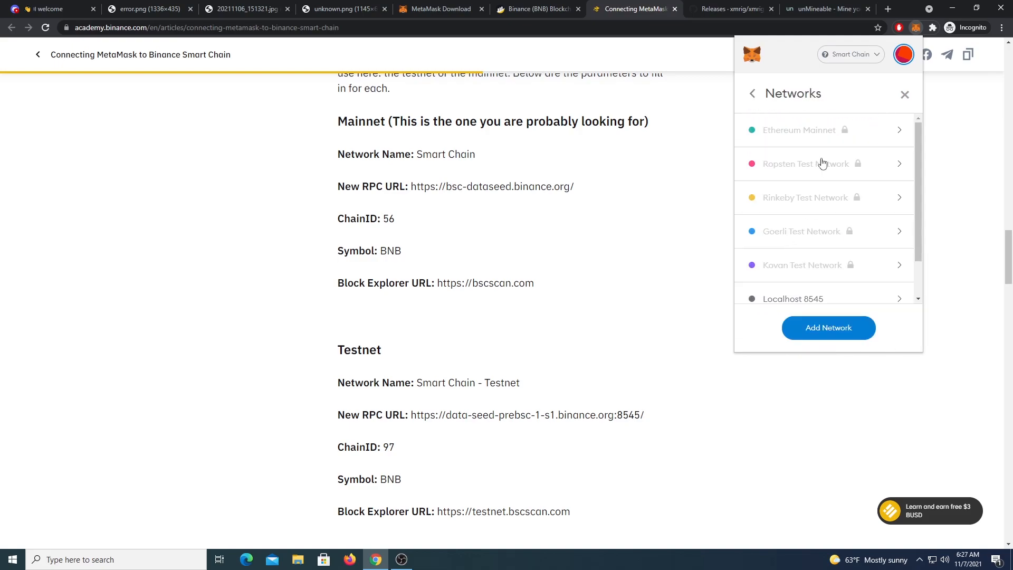
left_click(831, 331)
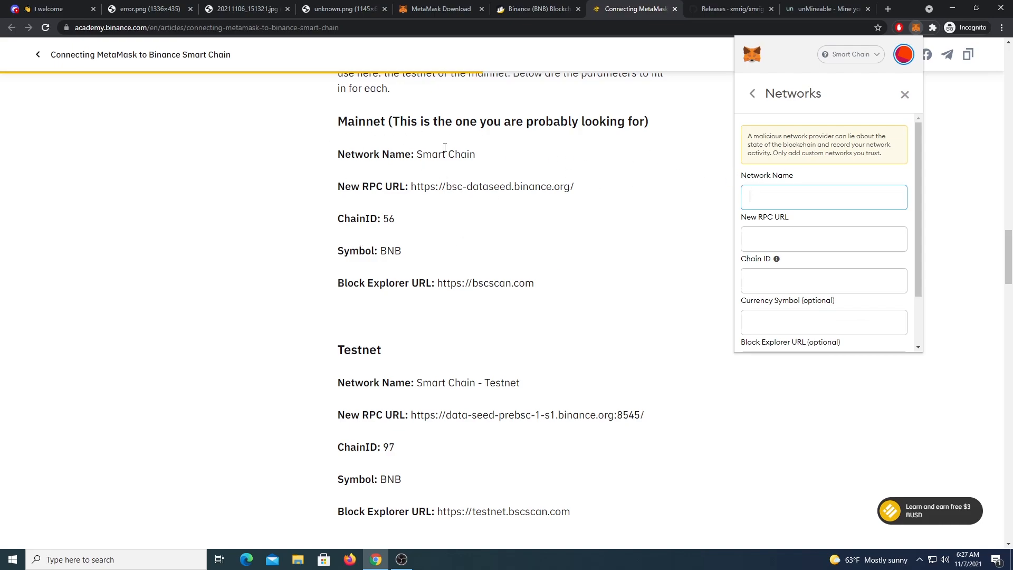
Step: Close the empty Add Network form, returning to the Smart Chain wallet with 0 BNB
scroll(791, 259, "down", 1)
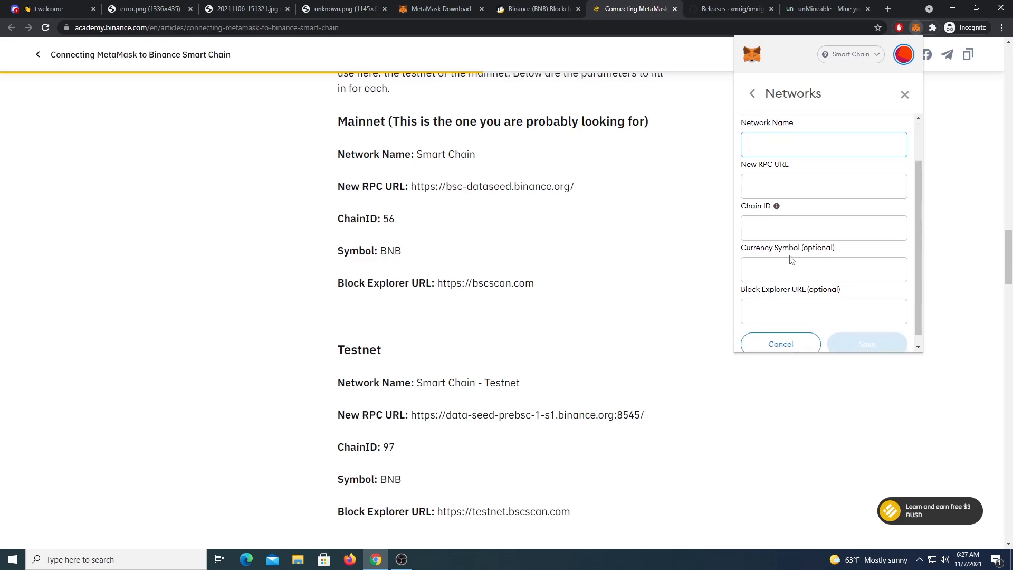
scroll(865, 338, "down", 1)
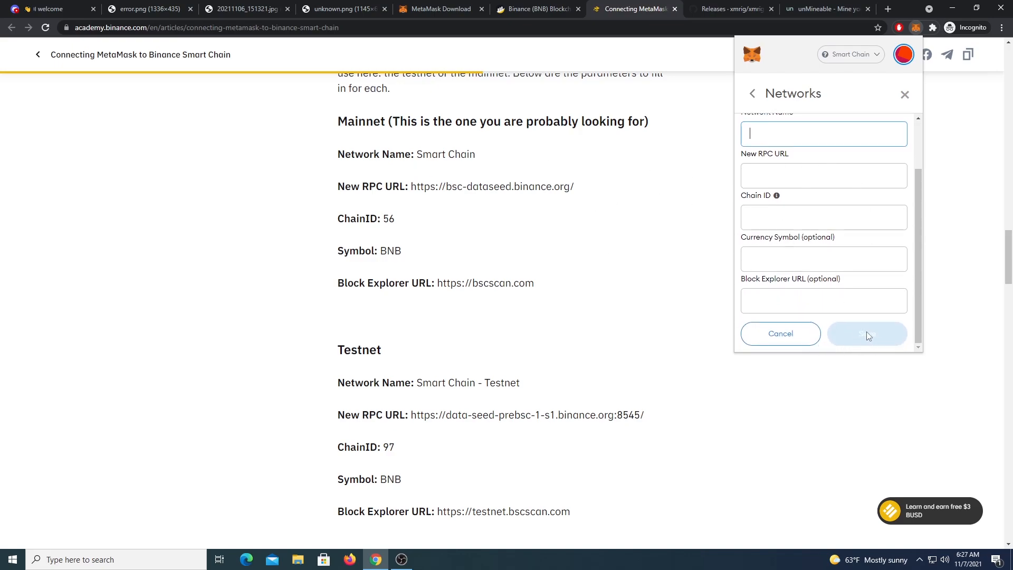
scroll(847, 186, "up", 1)
left_click(904, 95)
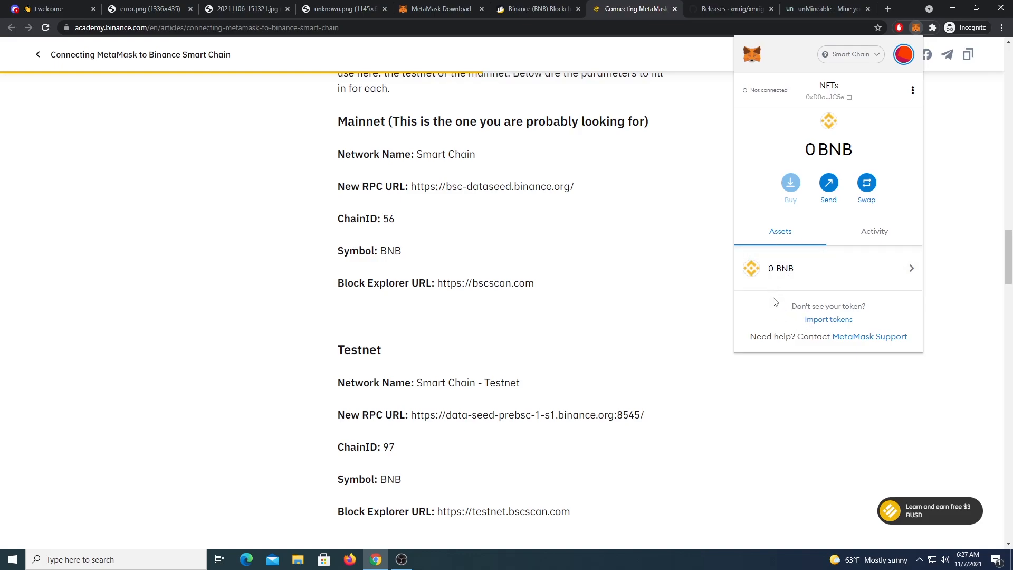
Step: On BscScan, open Binance-Peg SHIBA INU Token from BEP-20 Tokens By MarketCap and copy its contract address
left_click(530, 13)
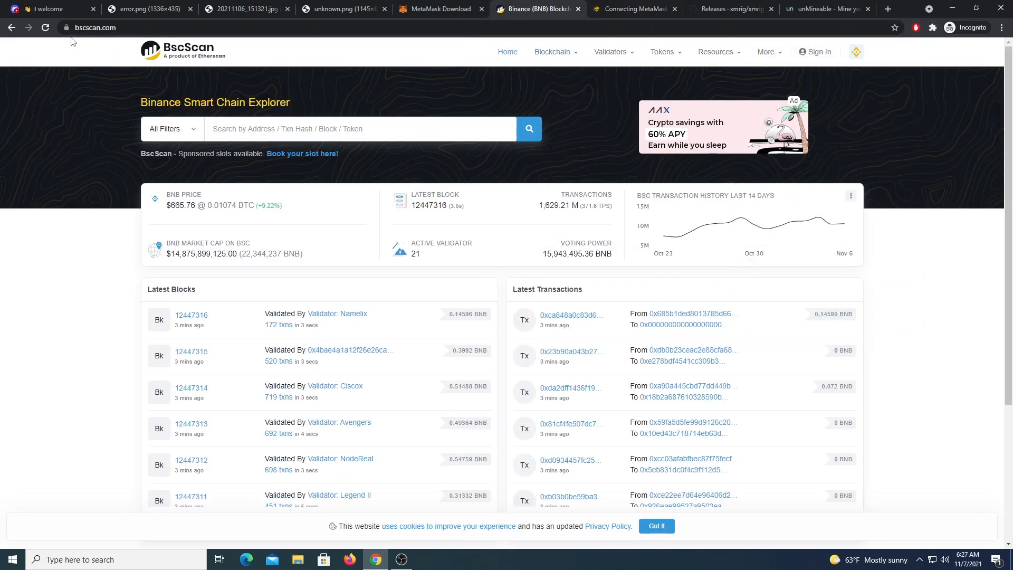
mouse_move(681, 54)
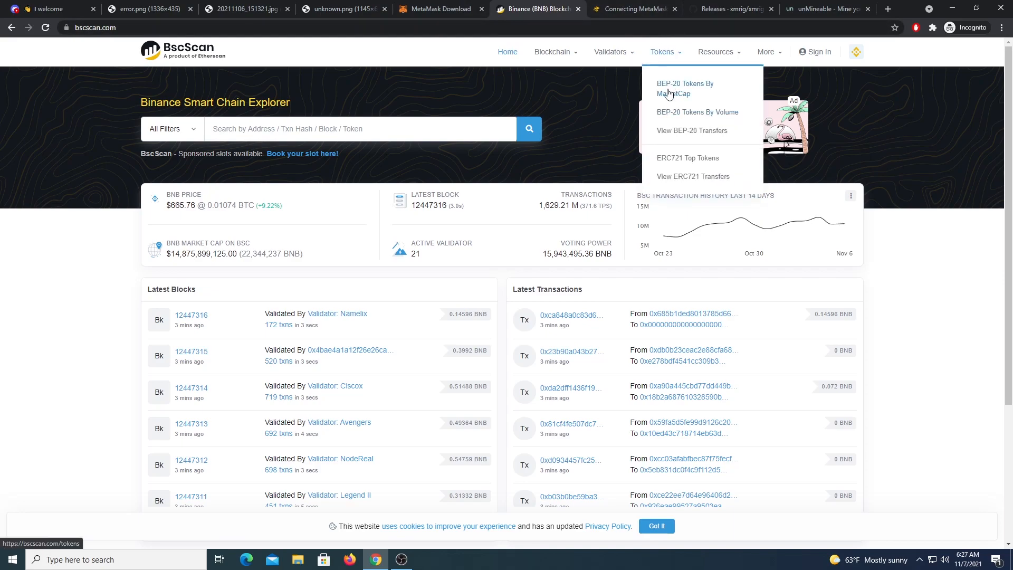
left_click(694, 94)
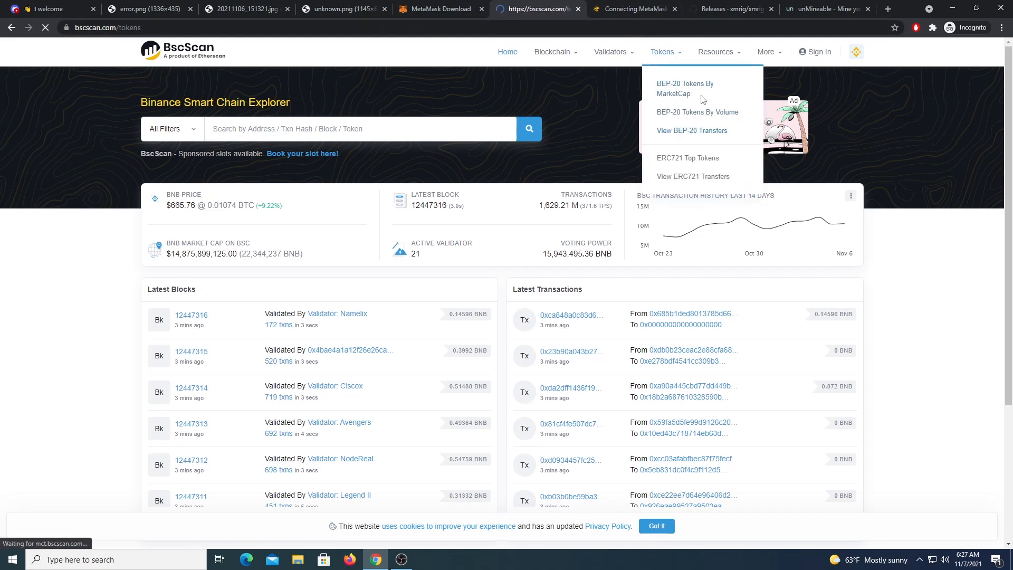
scroll(229, 220, "down", 10)
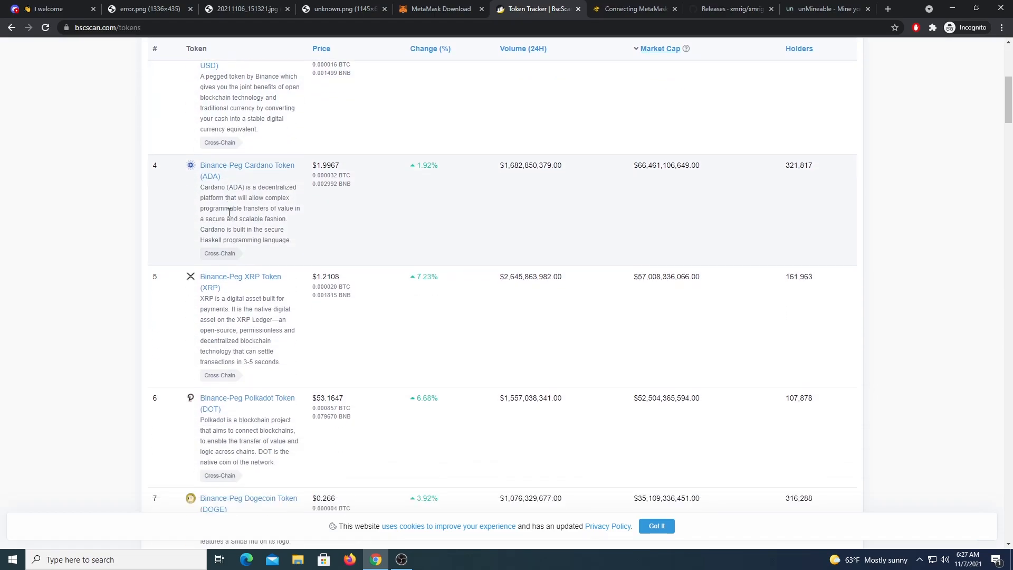
scroll(247, 267, "down", 4)
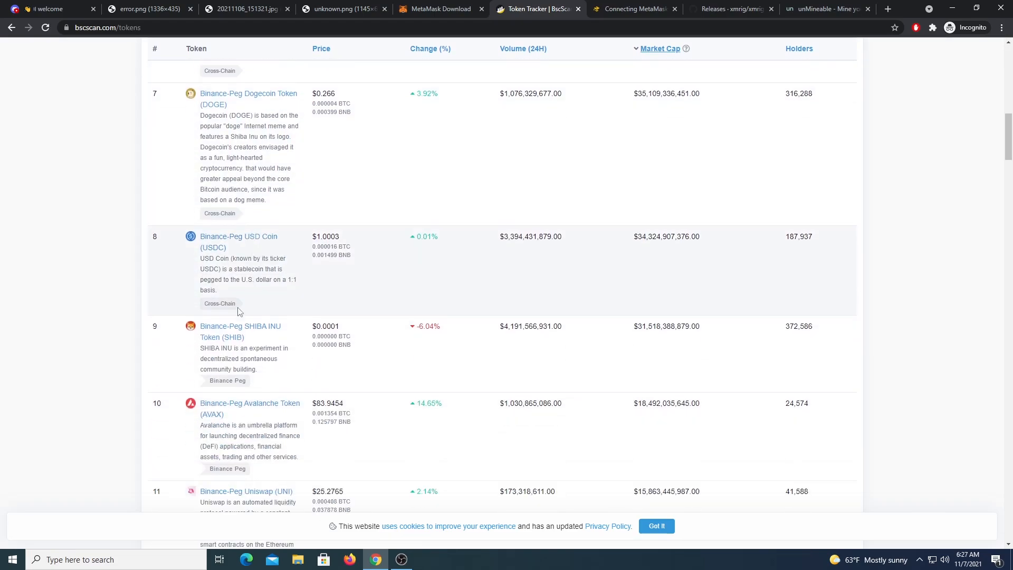
left_click(240, 326)
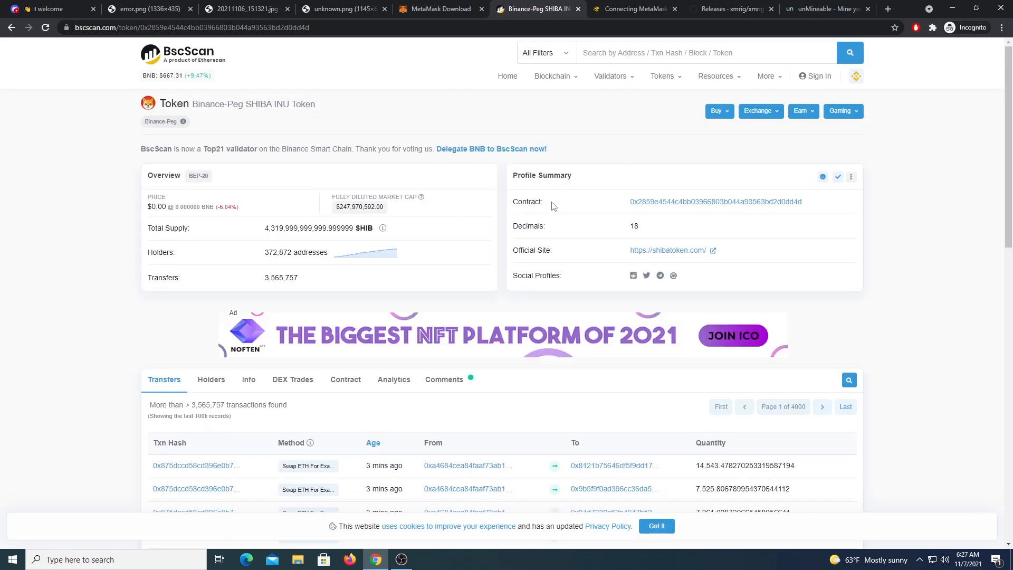
left_click(811, 205)
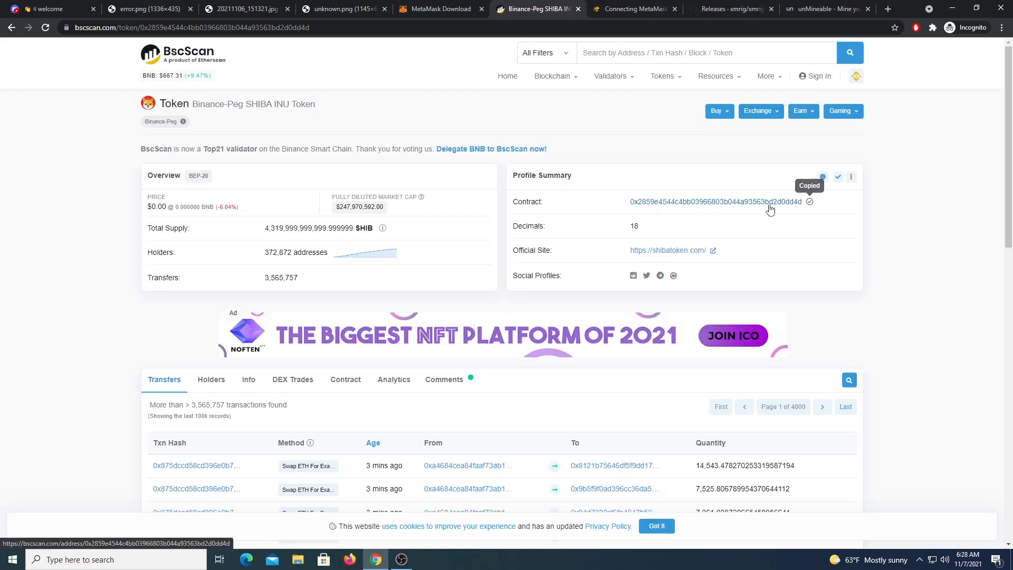
left_click(933, 27)
Step: Import SHIB into MetaMask as a custom token by pasting its contract address
left_click(897, 167)
left_click(807, 182)
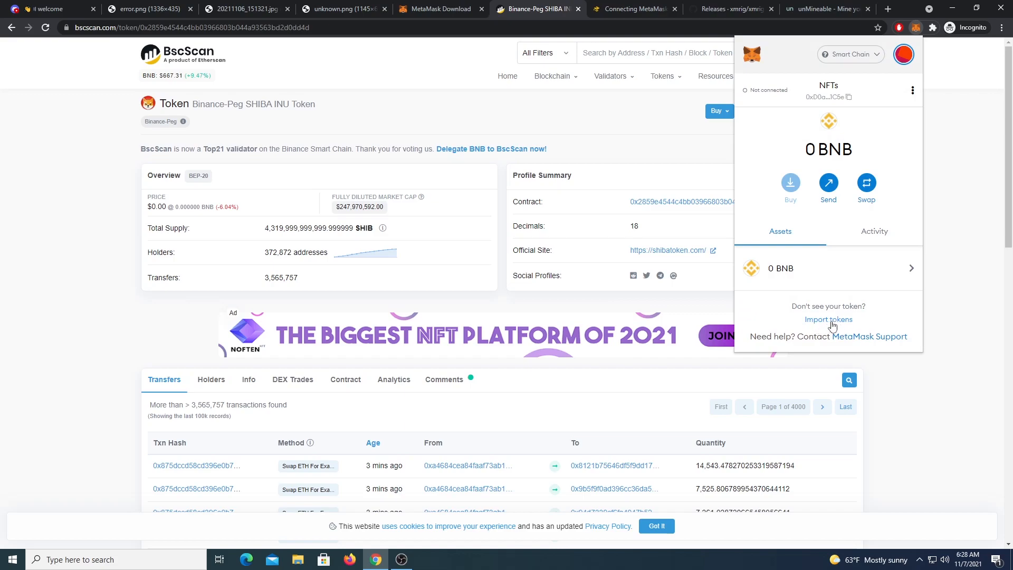
left_click(827, 322)
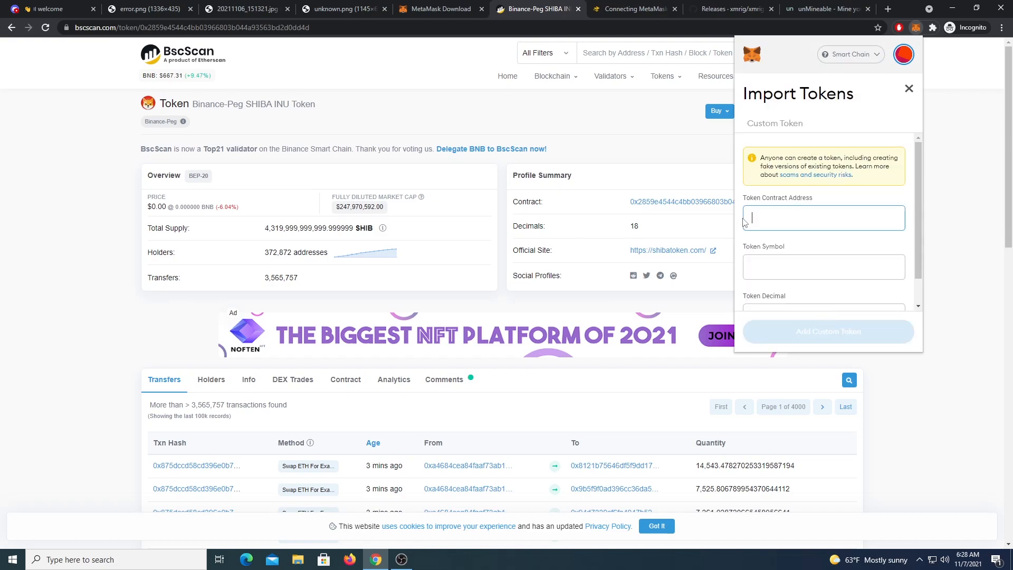
key("ctrl+v")
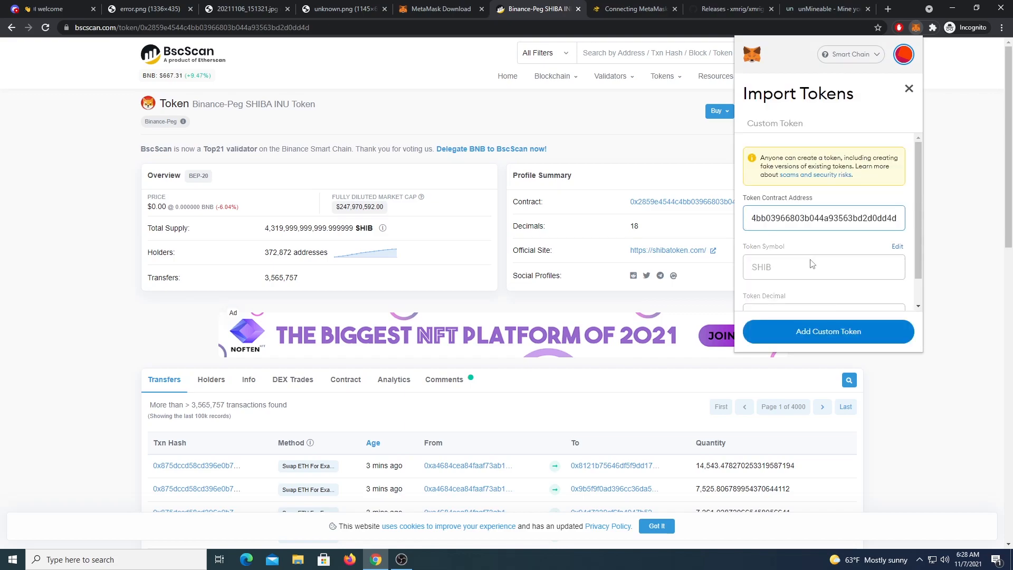
scroll(795, 227, "down", 1)
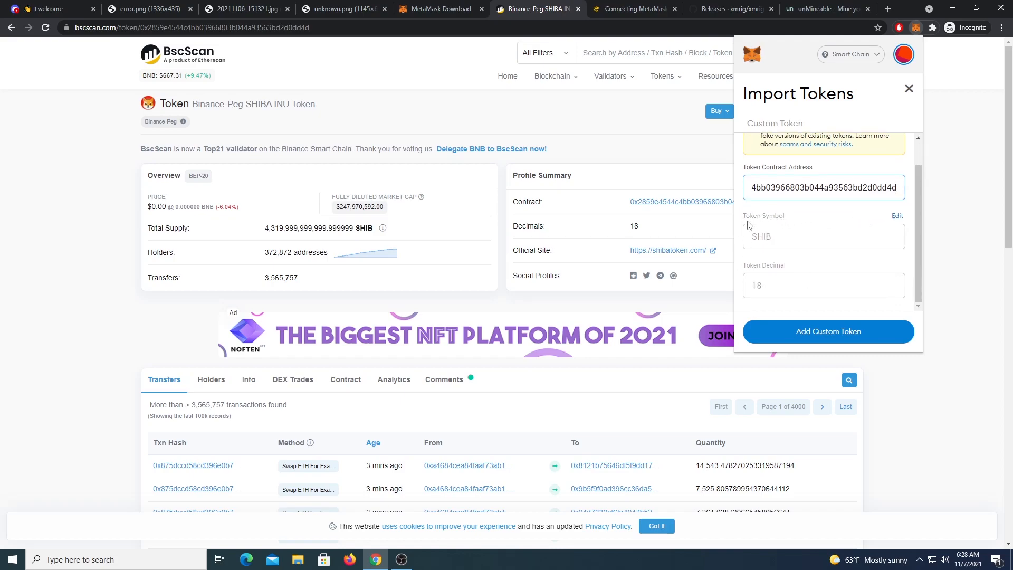
left_click(798, 337)
left_click(880, 338)
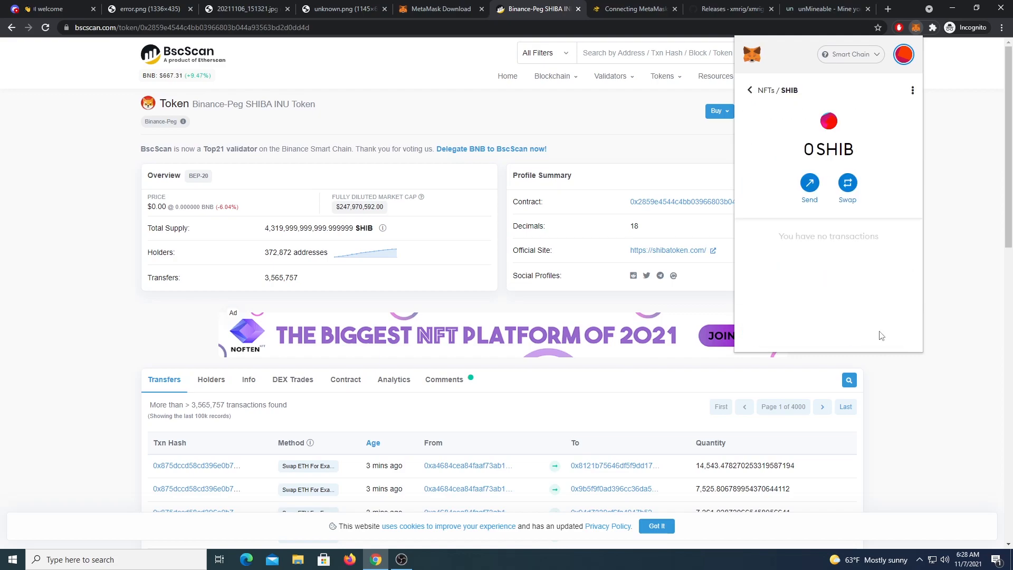
Step: Check the SHIB asset details and return to Assets showing 0 BNB and 0 SHIB
left_click(750, 91)
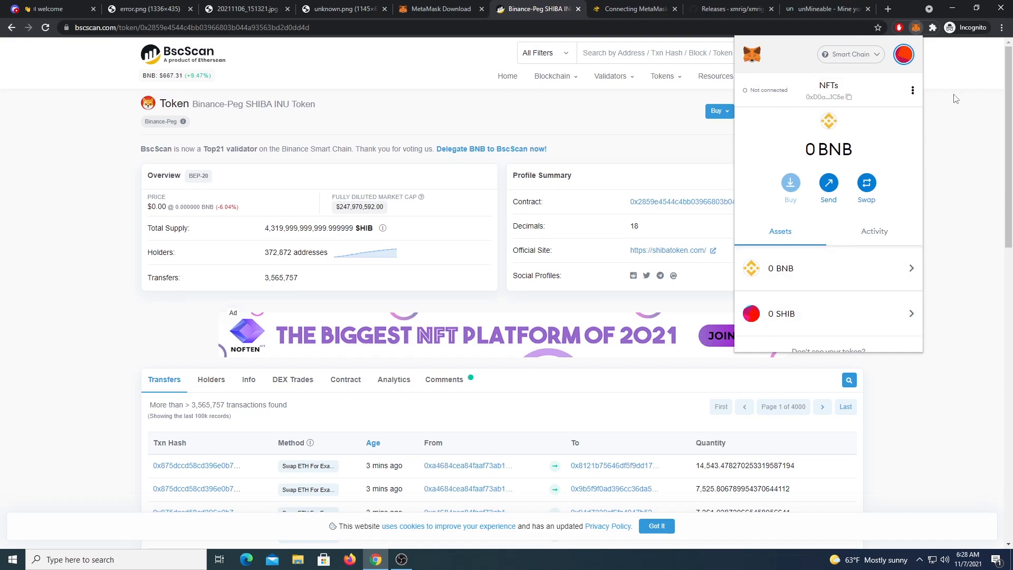
left_click(780, 315)
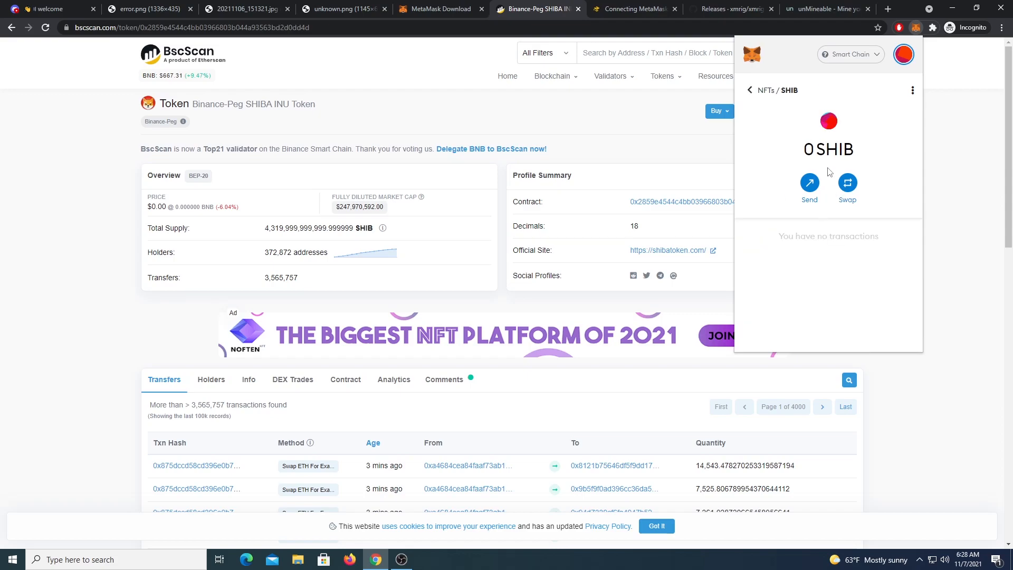
left_click(912, 91)
left_click(865, 95)
left_click(750, 90)
left_click(783, 311)
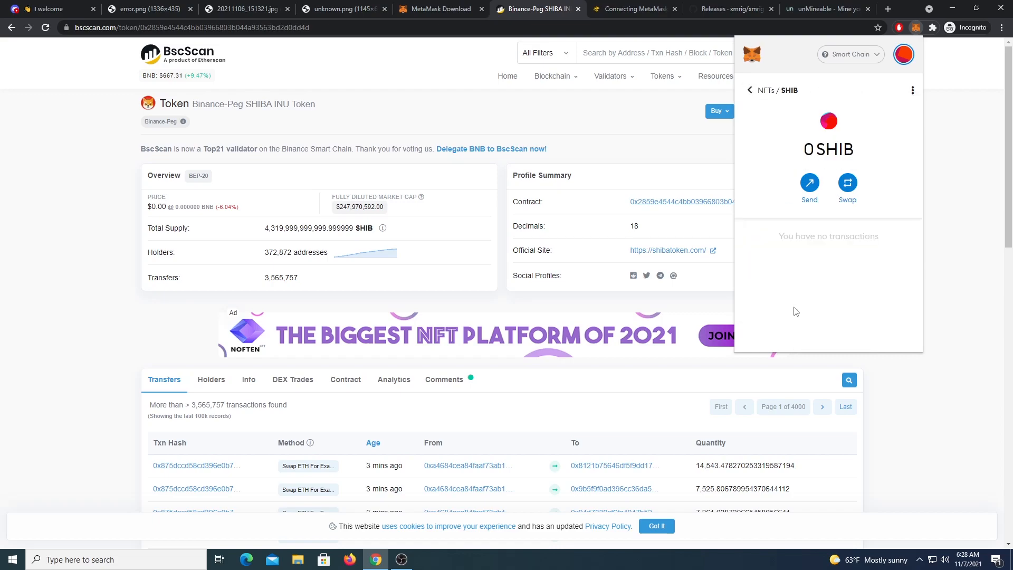
left_click(749, 90)
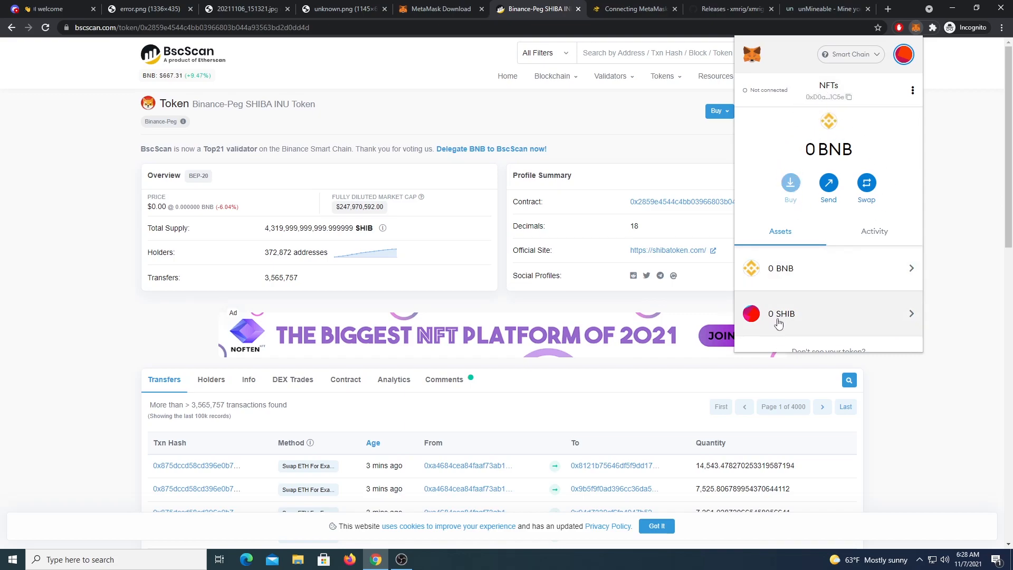
Step: Copy the wallet address, minimize Chrome from the MetaMask Download tab, and open Windows search
left_click(826, 96)
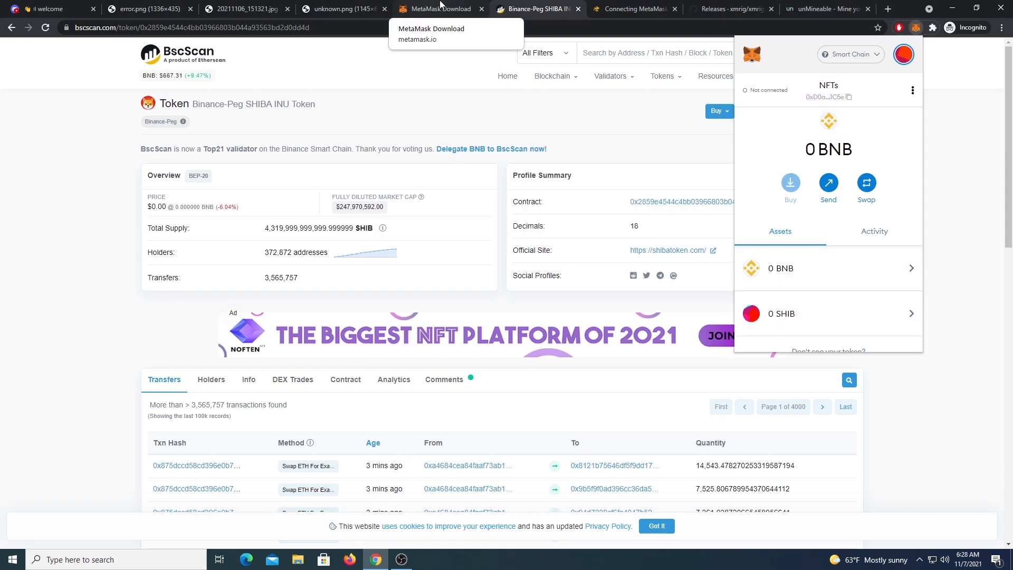
left_click(411, 7)
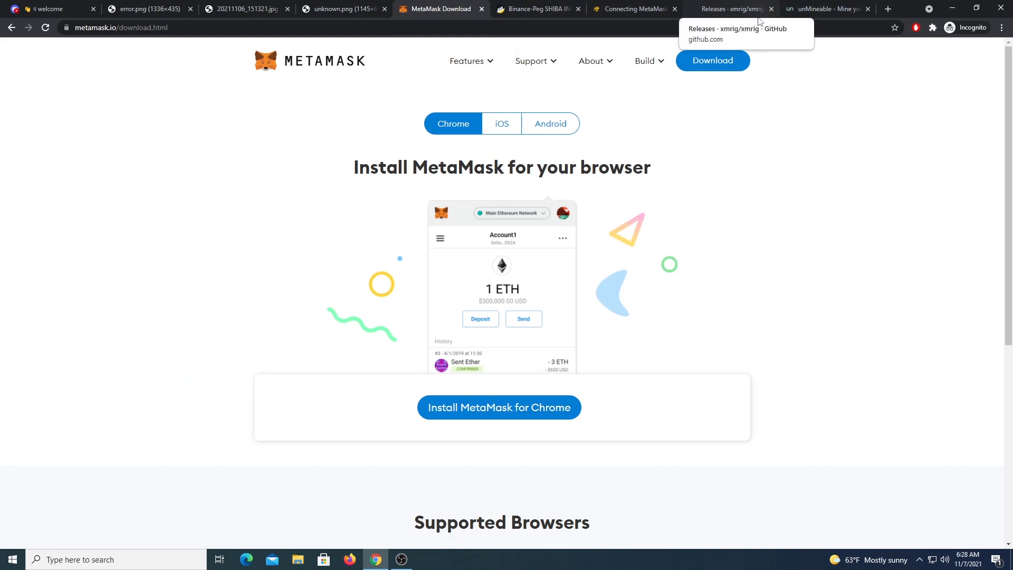
left_click(952, 8)
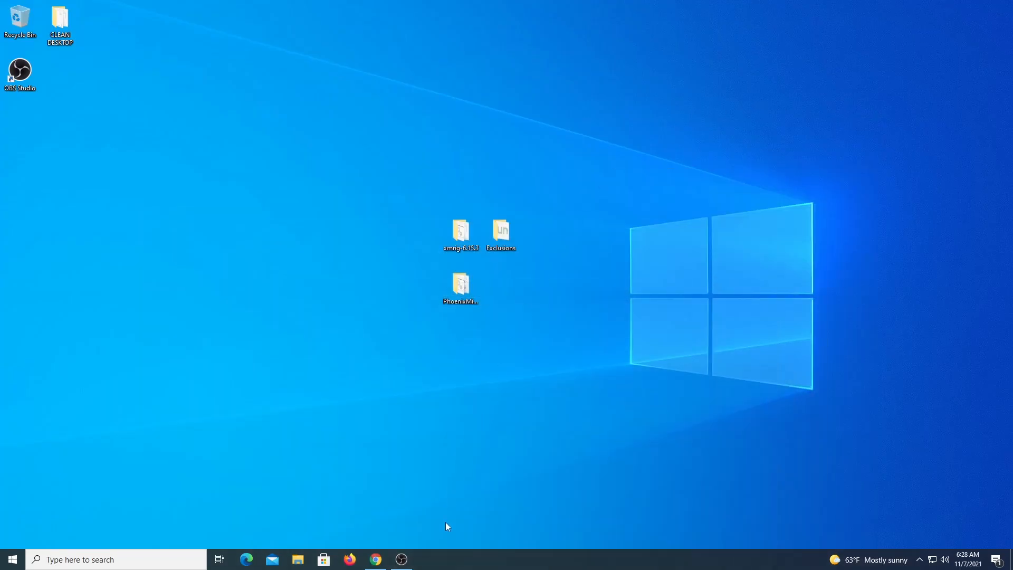
left_click(171, 558)
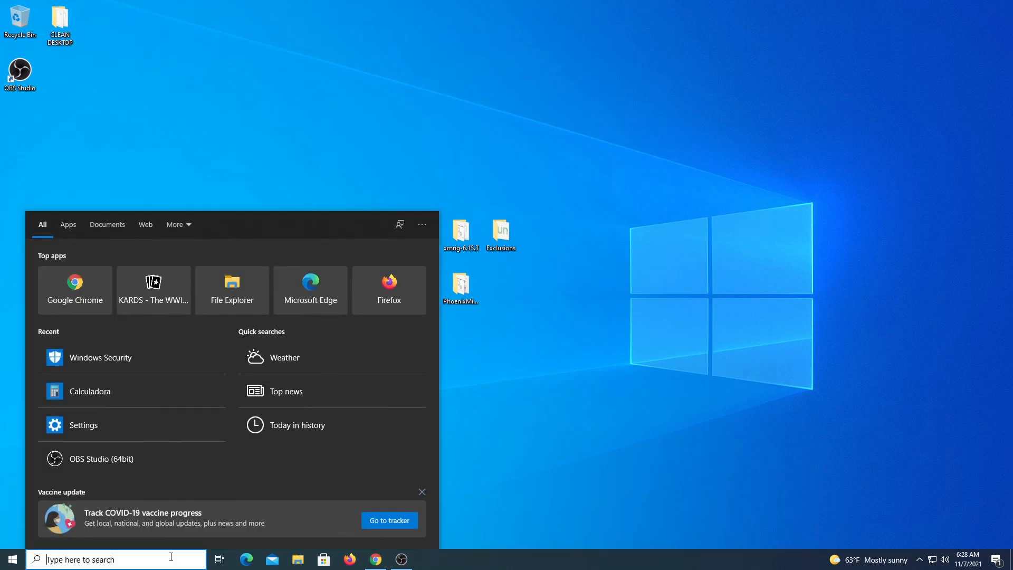
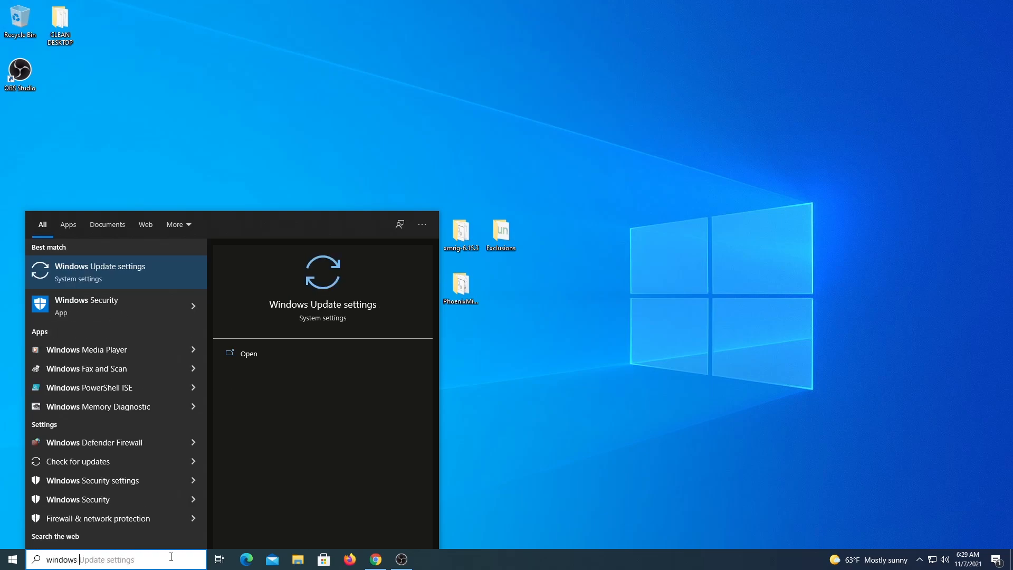
Step: Search Windows for 'windows security'
type("urity")
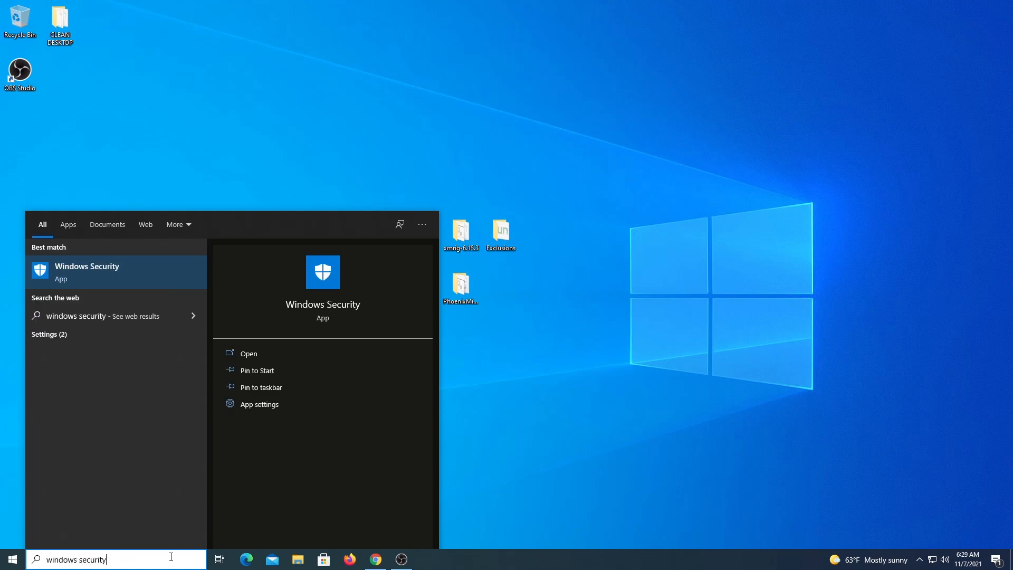
Step: Launch Windows Security and go to the Virus & threat protection settings, down toward Exclusions
left_click(72, 273)
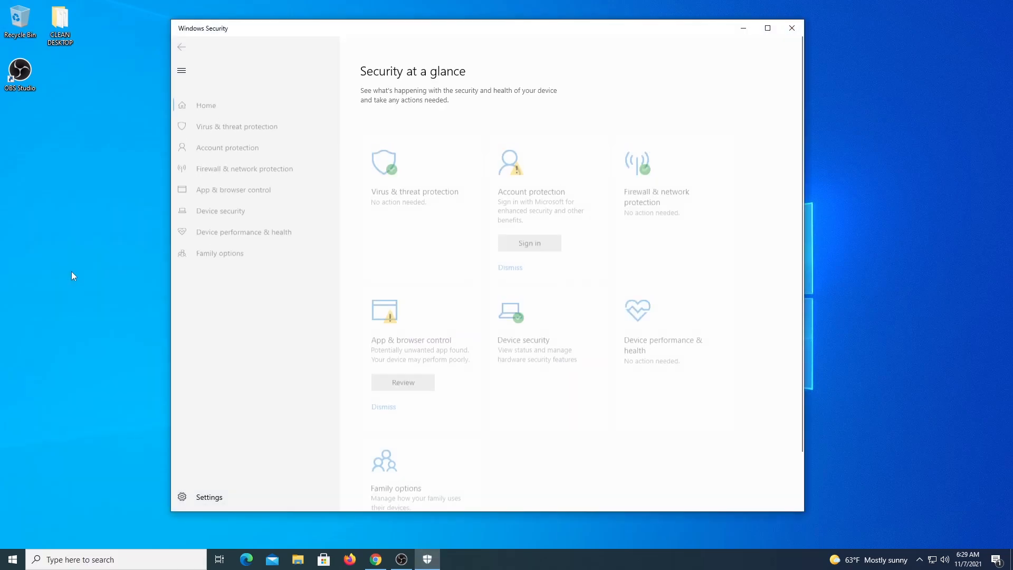
left_click(252, 123)
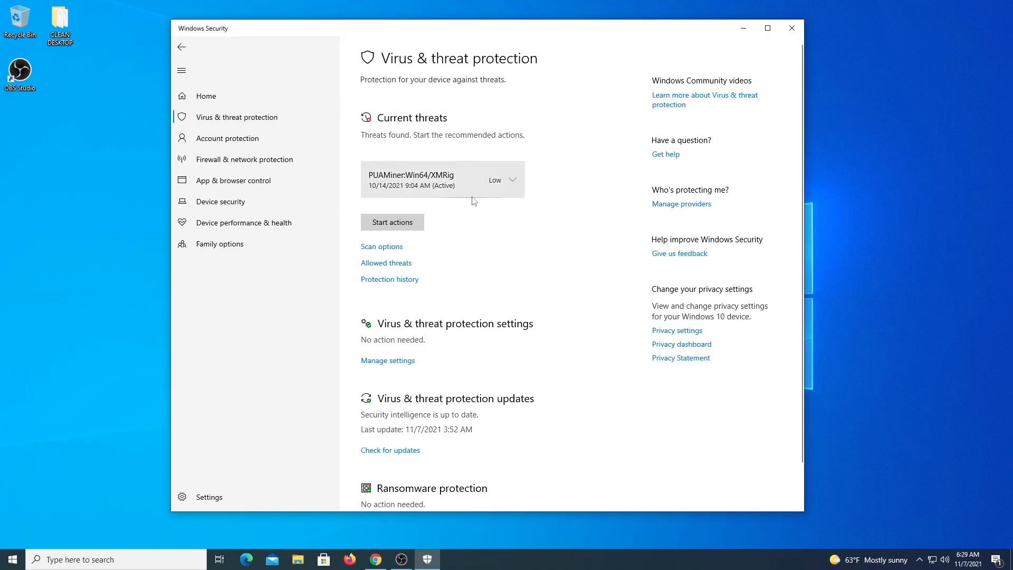
left_click(400, 362)
scroll(416, 198, "down", 5)
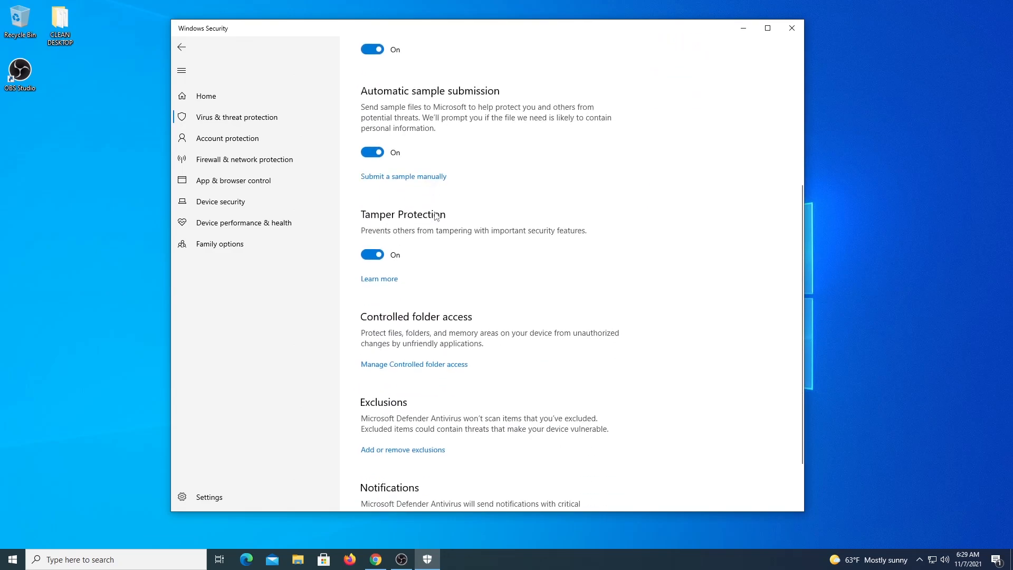
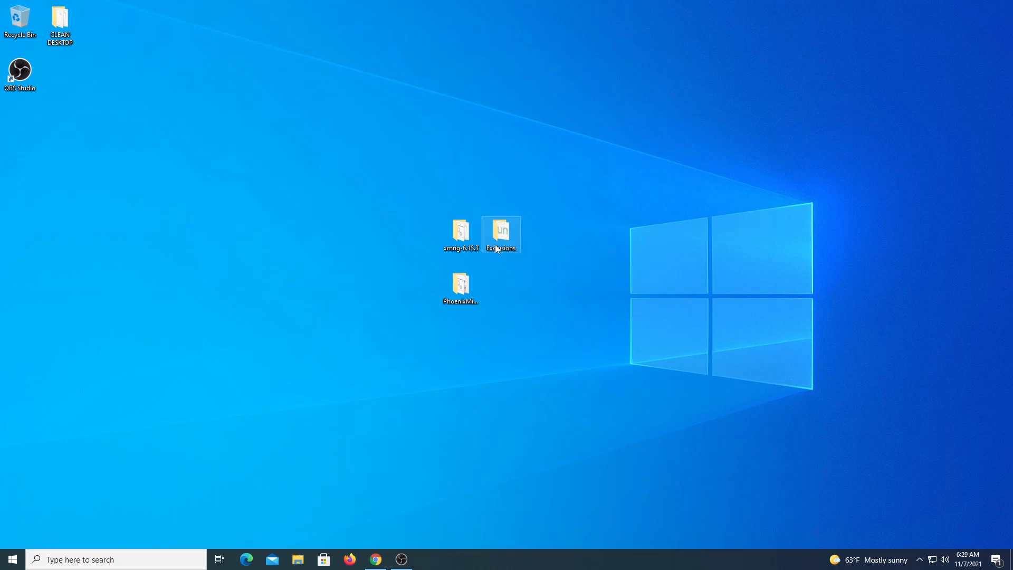
Step: Return to the unMineable download page in Chrome, then open the desktop's Exclusions folder
mouse_move(496, 234)
left_click(375, 559)
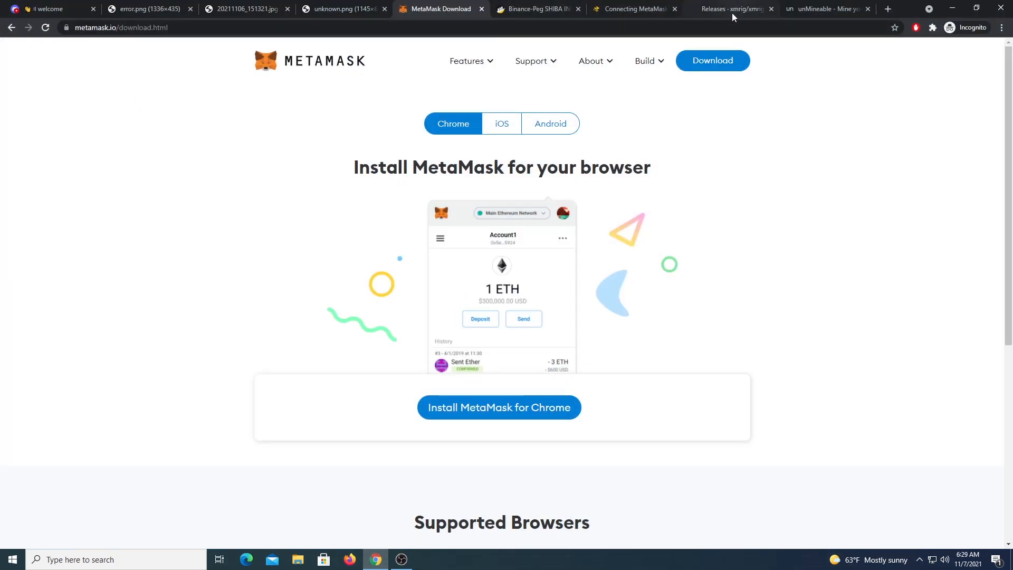
left_click(821, 9)
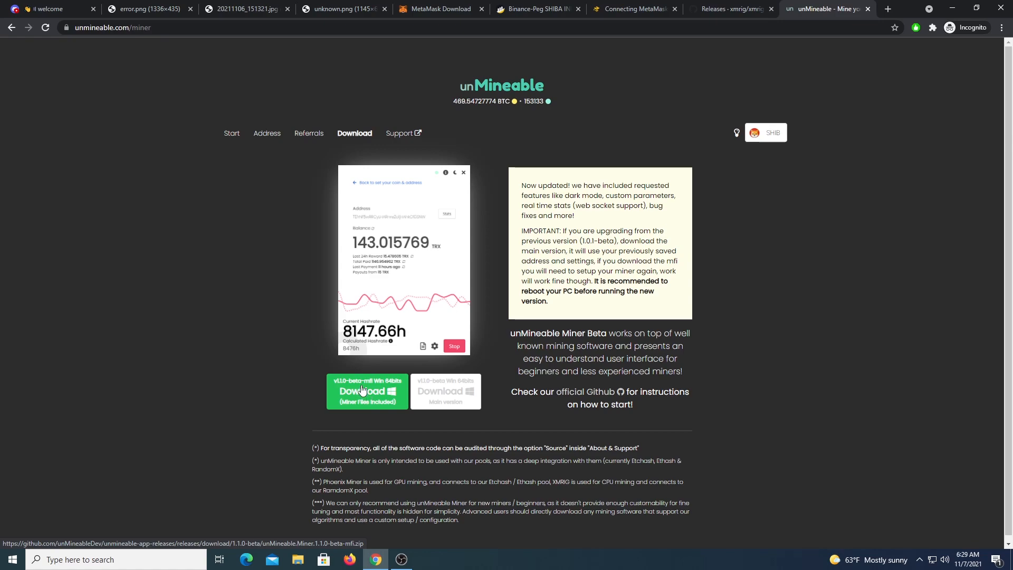
left_click(952, 8)
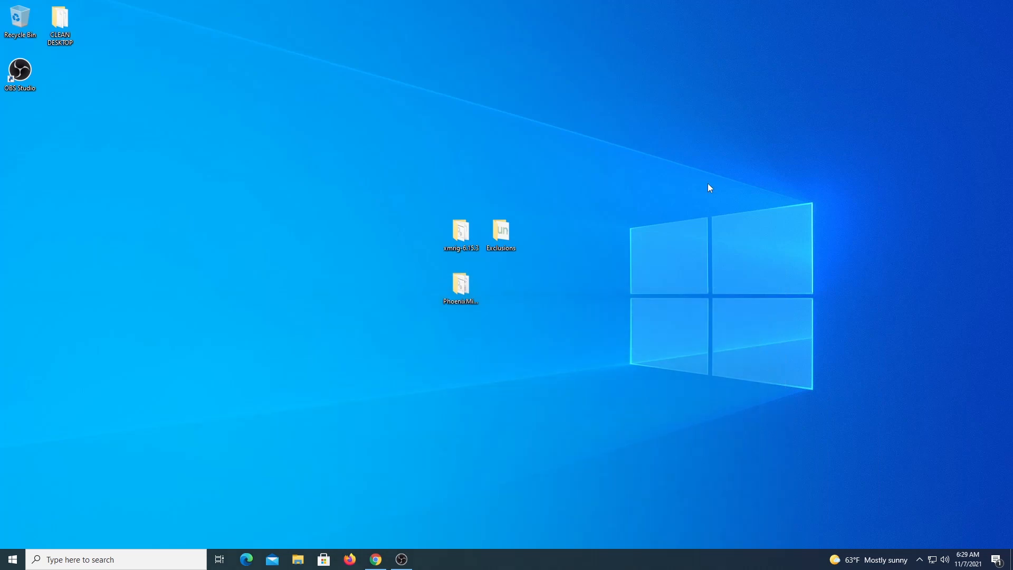
double_click(501, 232)
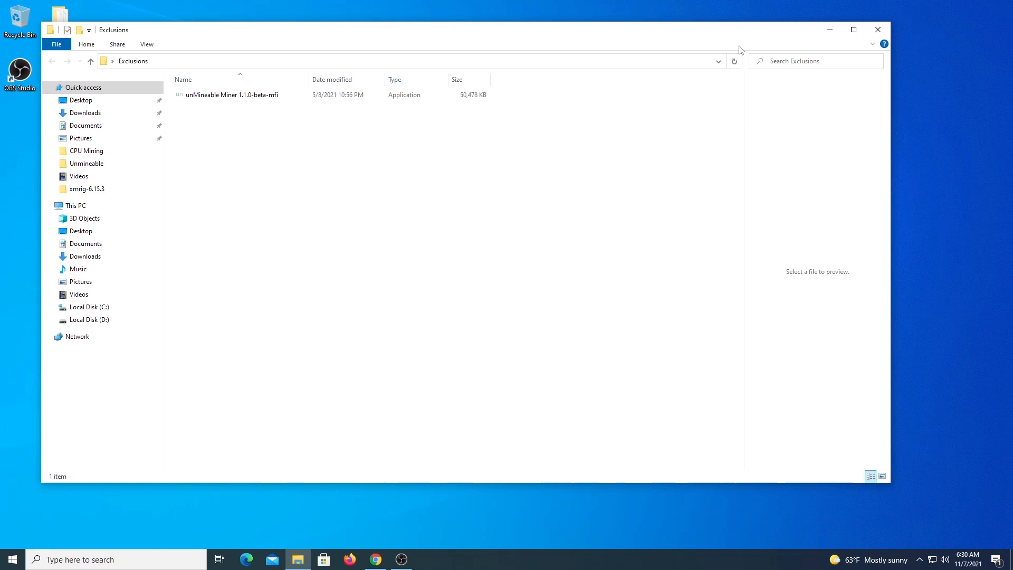
Step: Run the unMineable Miner 1.1.0-beta-mfi file as administrator
left_click(231, 102)
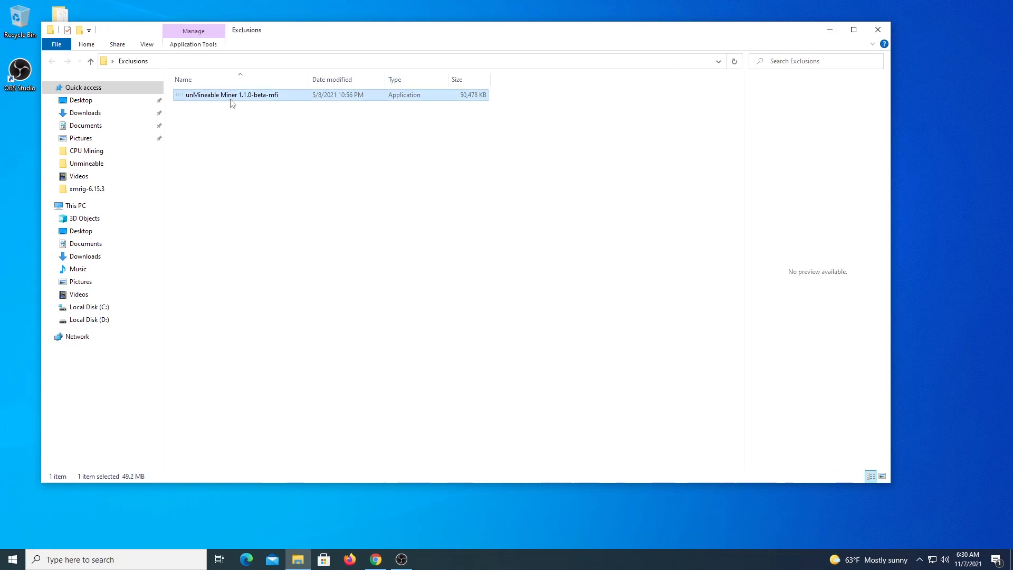
right_click(226, 99)
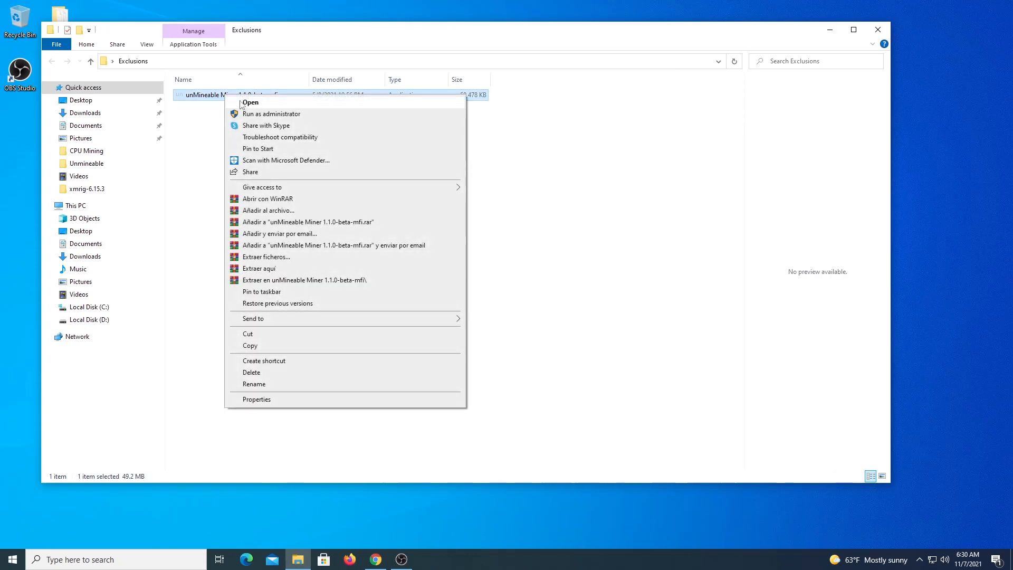
left_click(253, 114)
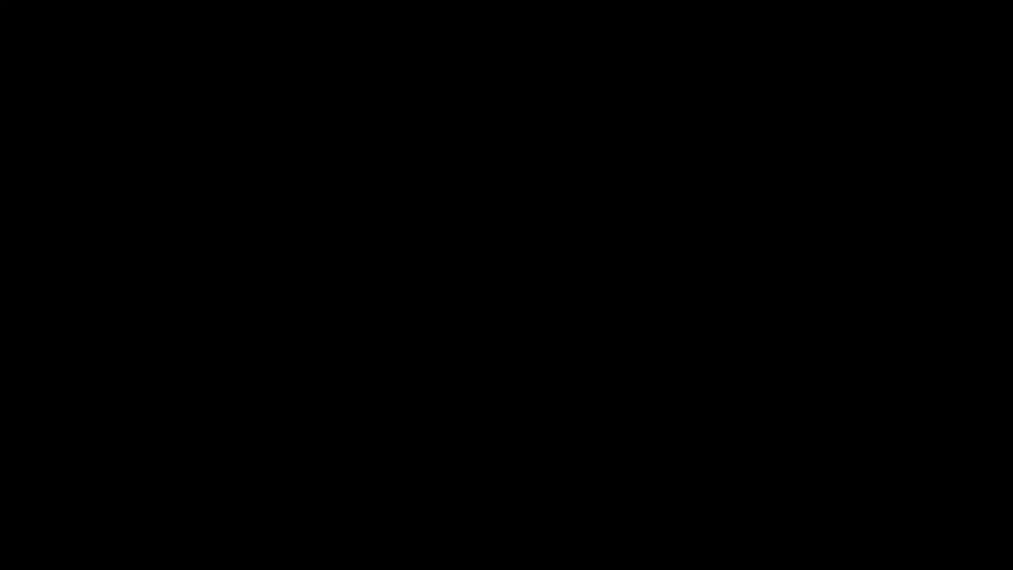
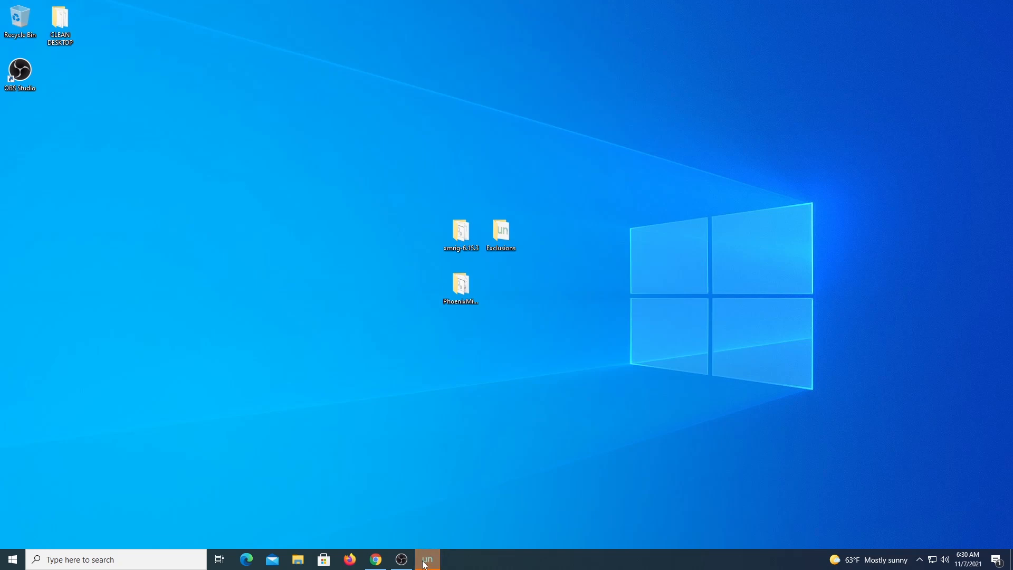
Step: Bring the unMineable Miner window forward, move it up-right, and continue to hardware selection with CPU chosen
left_click(426, 559)
left_click_drag(468, 134, 666, 100)
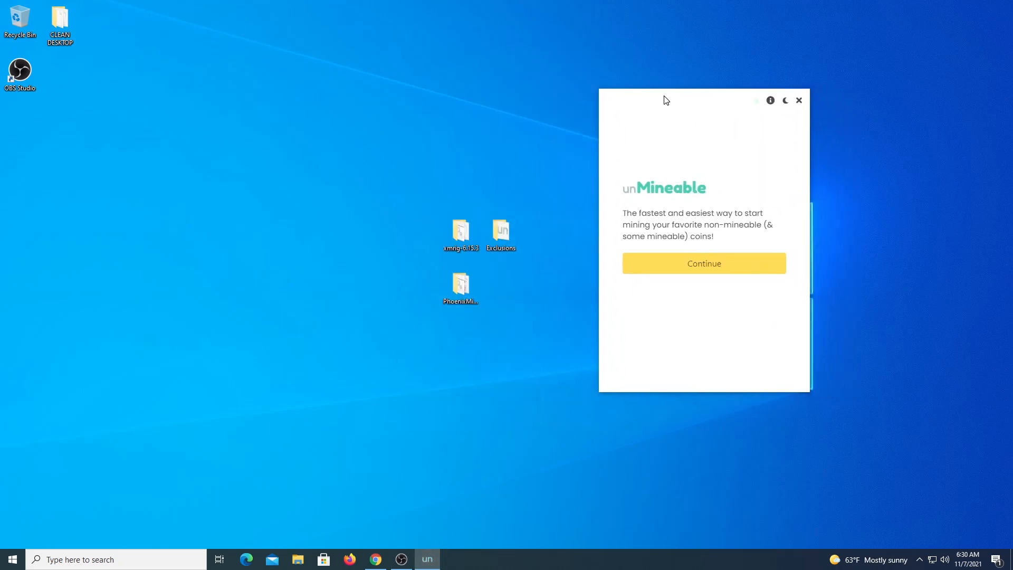
left_click(707, 265)
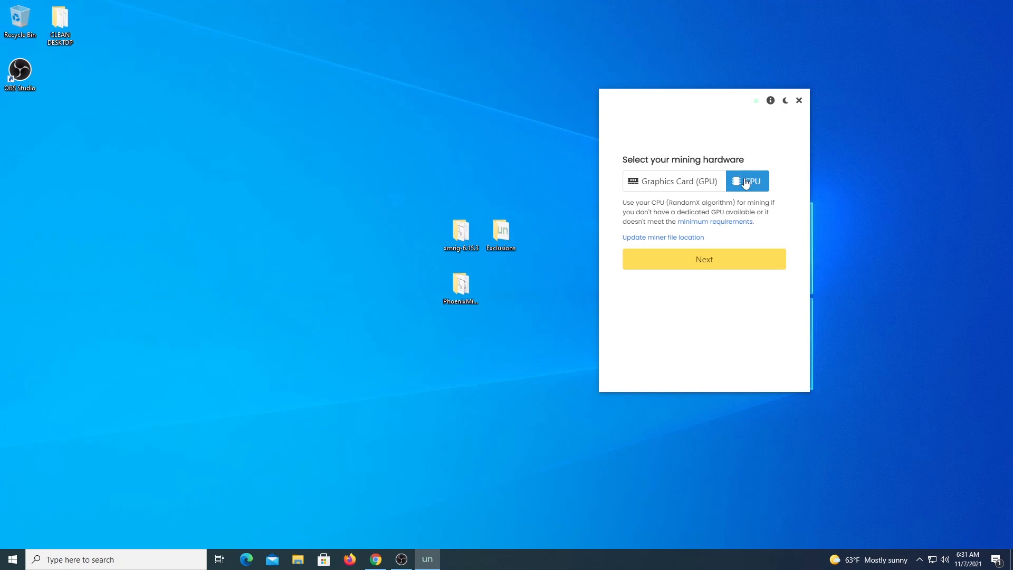
Step: Launch a second unMineable Miner as administrator from the Exclusions folder
double_click(501, 230)
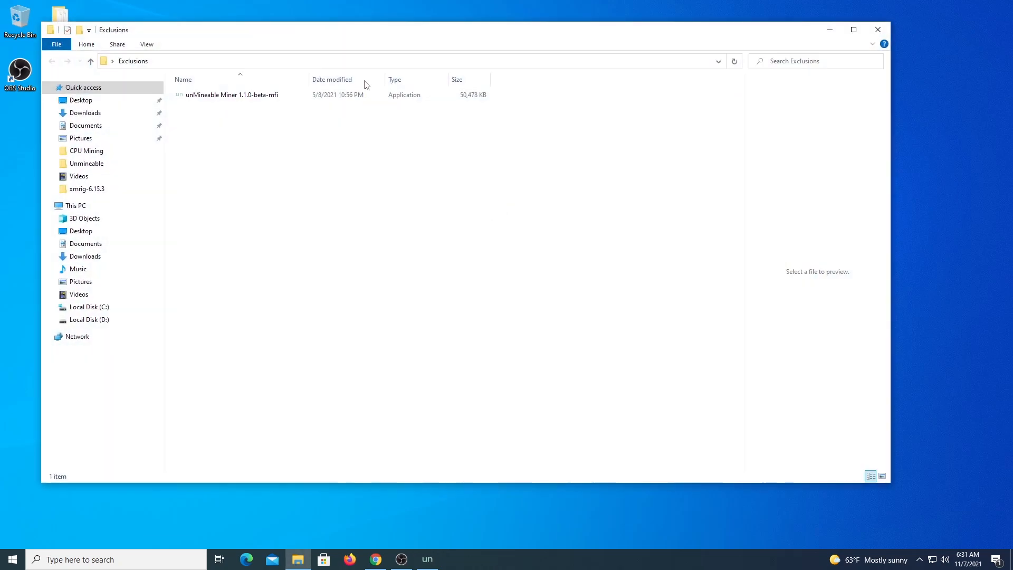
right_click(253, 94)
left_click(275, 113)
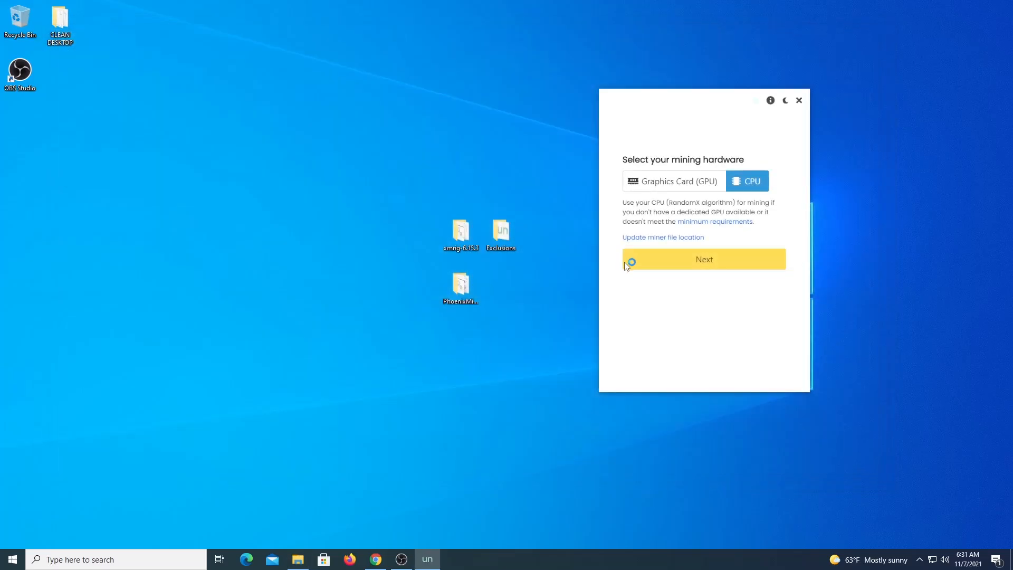
Step: Advance the first CPU miner to SHIB coin and address setup, placing the new window beside it
left_click_drag(697, 96, 800, 96)
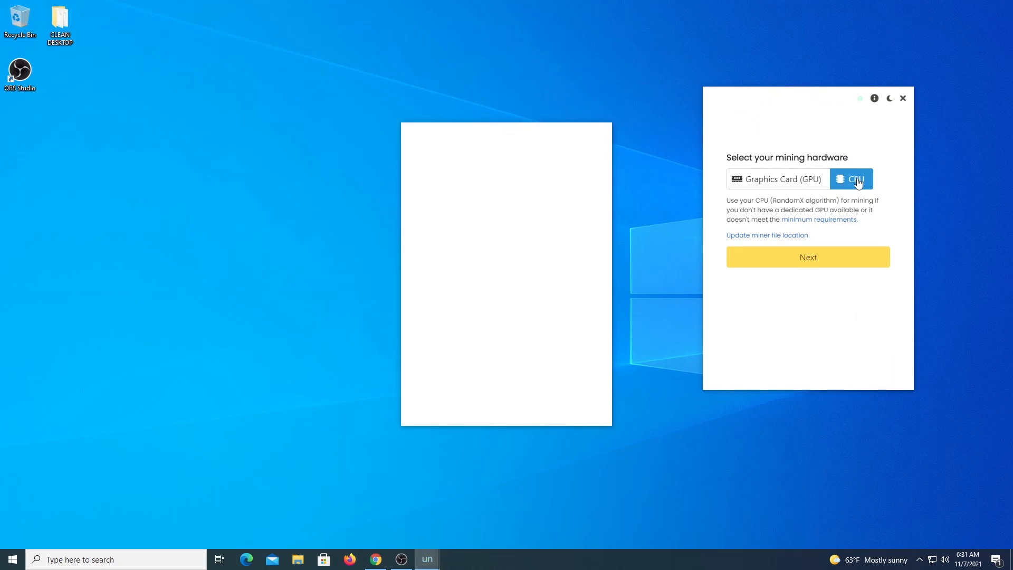
left_click(836, 266)
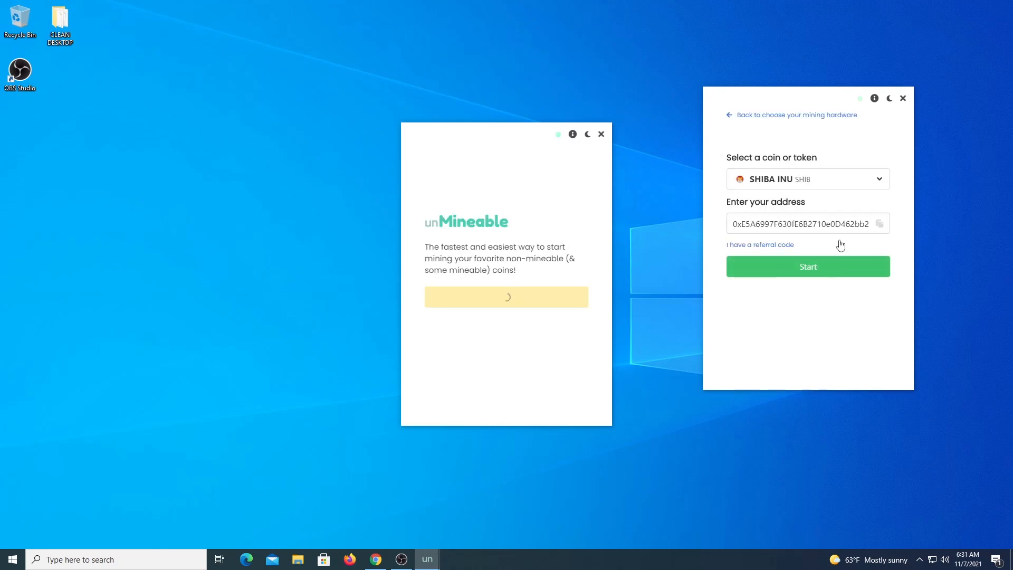
left_click_drag(481, 128, 556, 100)
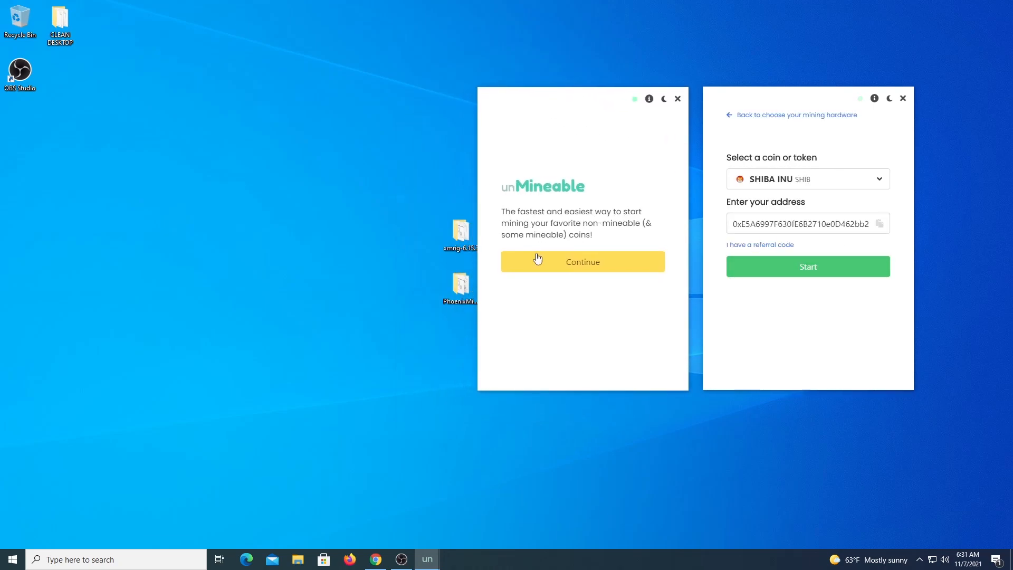
Step: Set the new miner window to Graphics Card (GPU) mining and reach coin setup
left_click(586, 266)
left_click(591, 184)
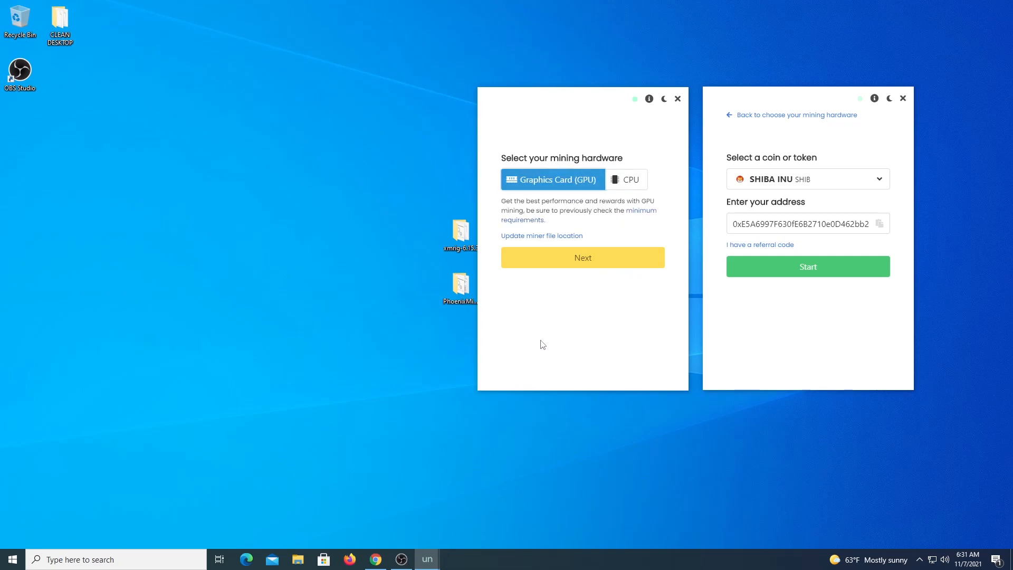
left_click(558, 261)
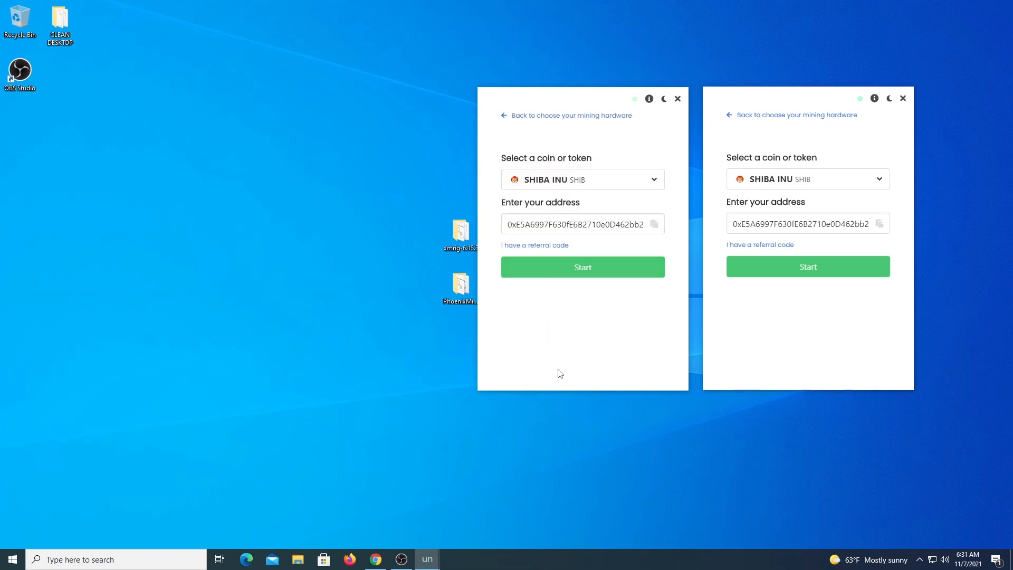
Step: Paste the same SHIB wallet address into both windows and reveal each referral code field
left_click(606, 226)
left_click(659, 228)
left_click(795, 223)
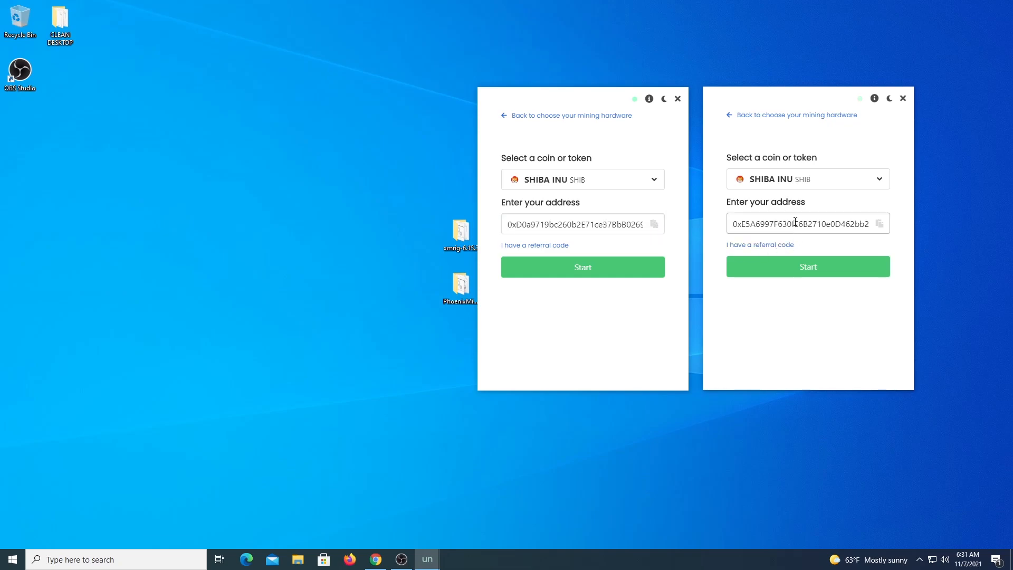
left_click(879, 224)
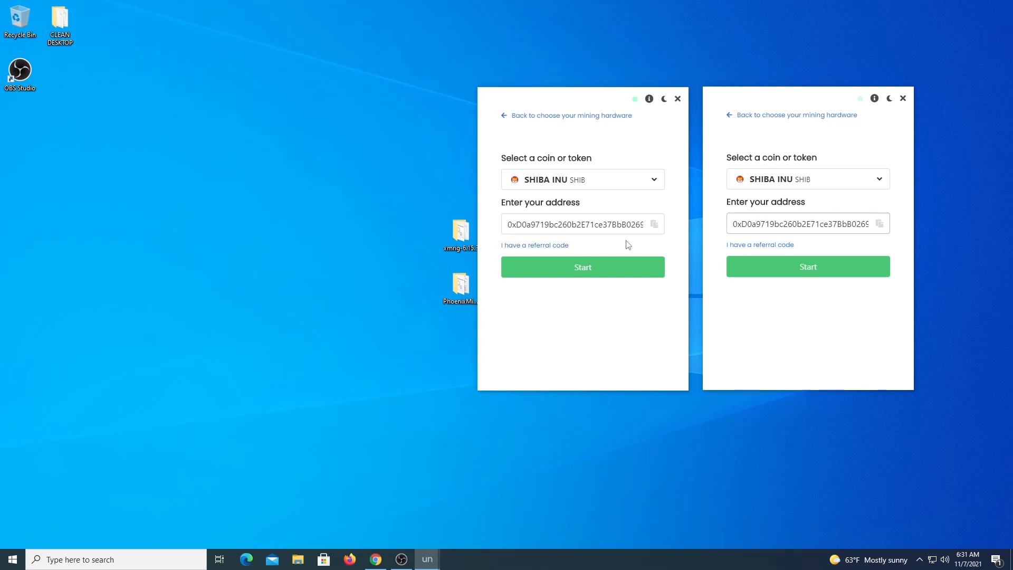
left_click(558, 245)
left_click(775, 245)
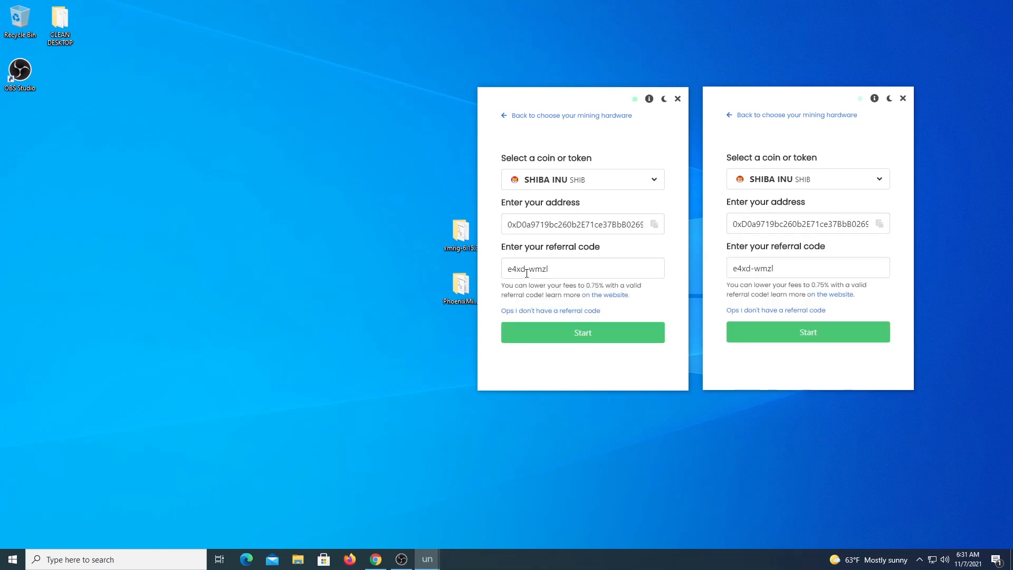
left_click_drag(552, 269, 478, 262)
left_click(547, 372)
Step: Start the CPU and GPU miners and allow the GPU miner through Windows Firewall
left_click(781, 332)
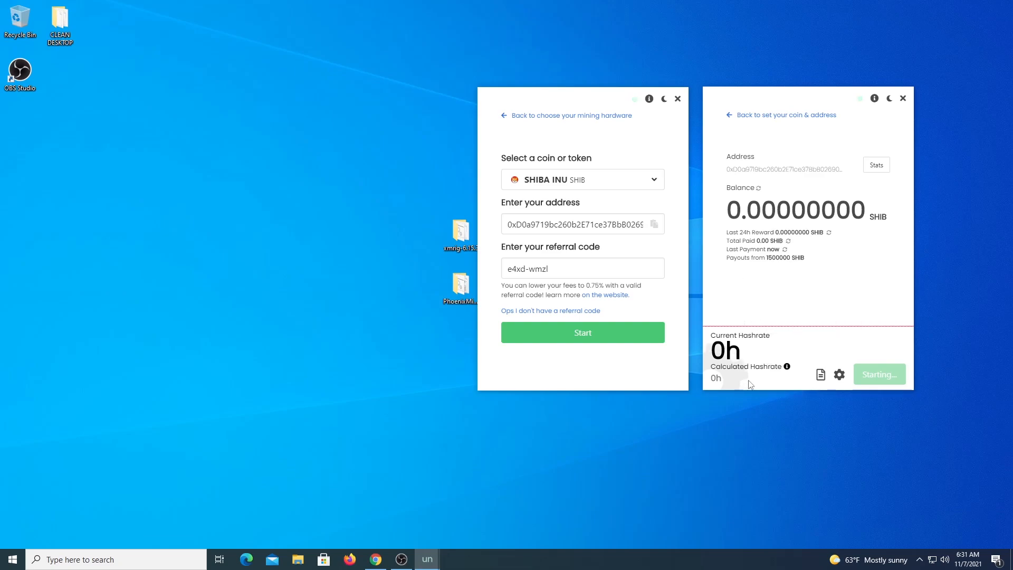
left_click(603, 339)
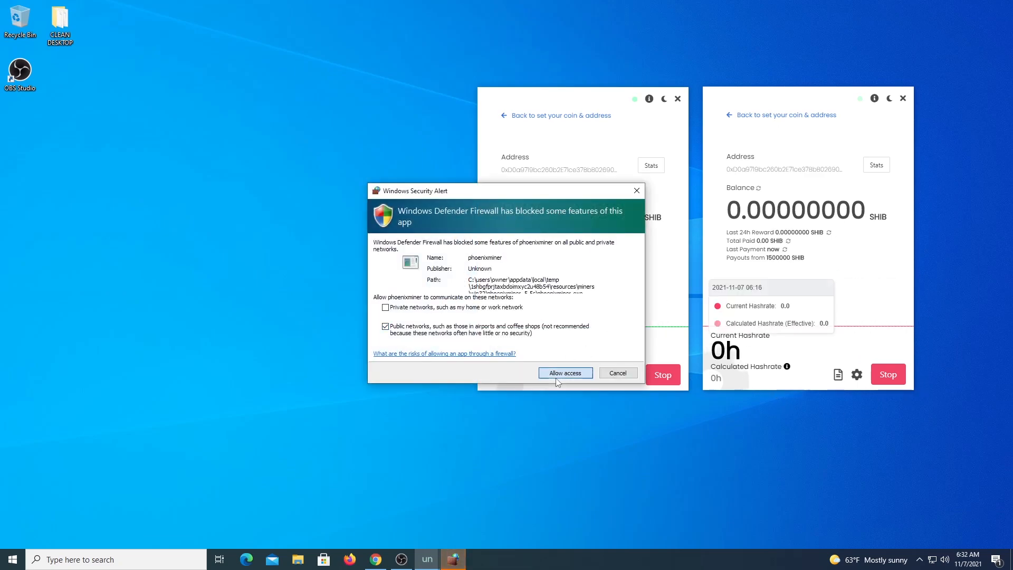
left_click(554, 377)
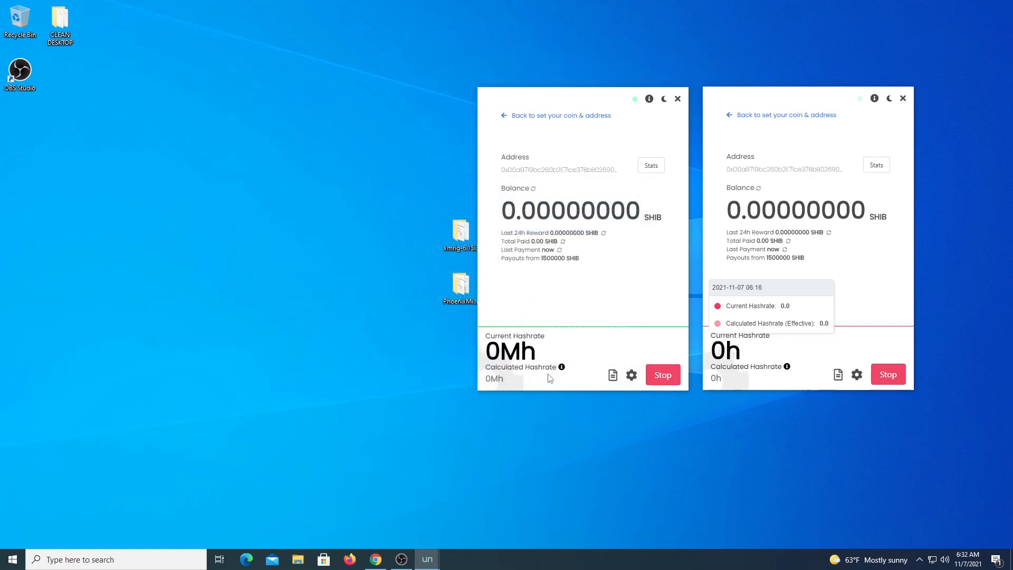
mouse_move(662, 327)
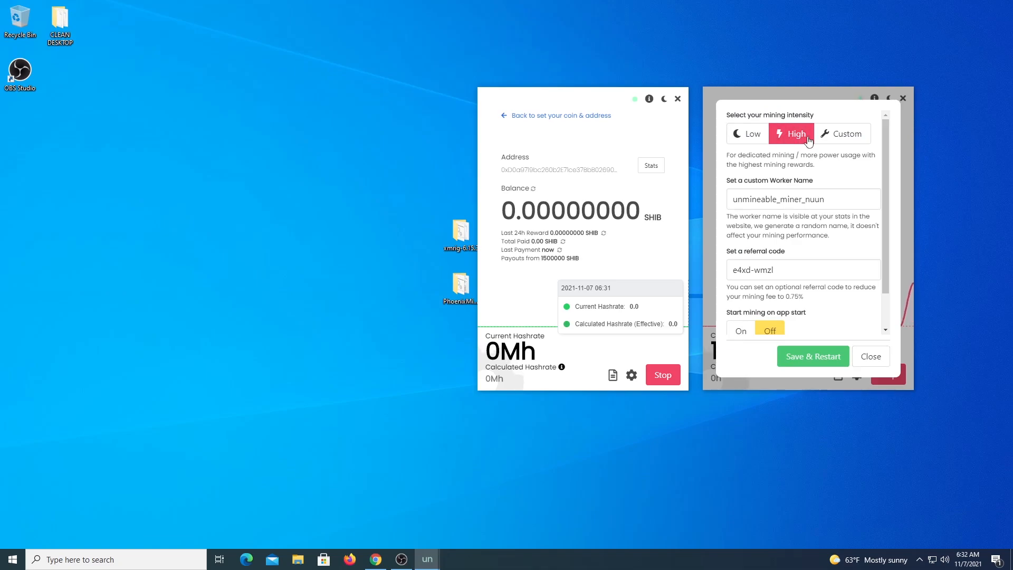
Step: Review the CPU miner's worker name and referral code, then save and restart it
left_click_drag(829, 200, 720, 193)
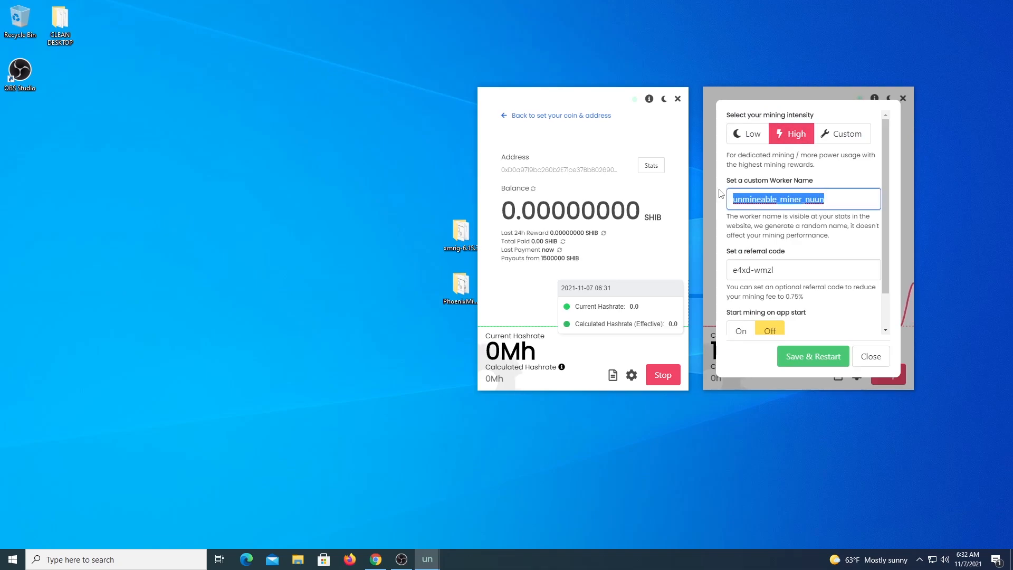
left_click(843, 183)
left_click_drag(825, 197, 730, 199)
triple_click(801, 267)
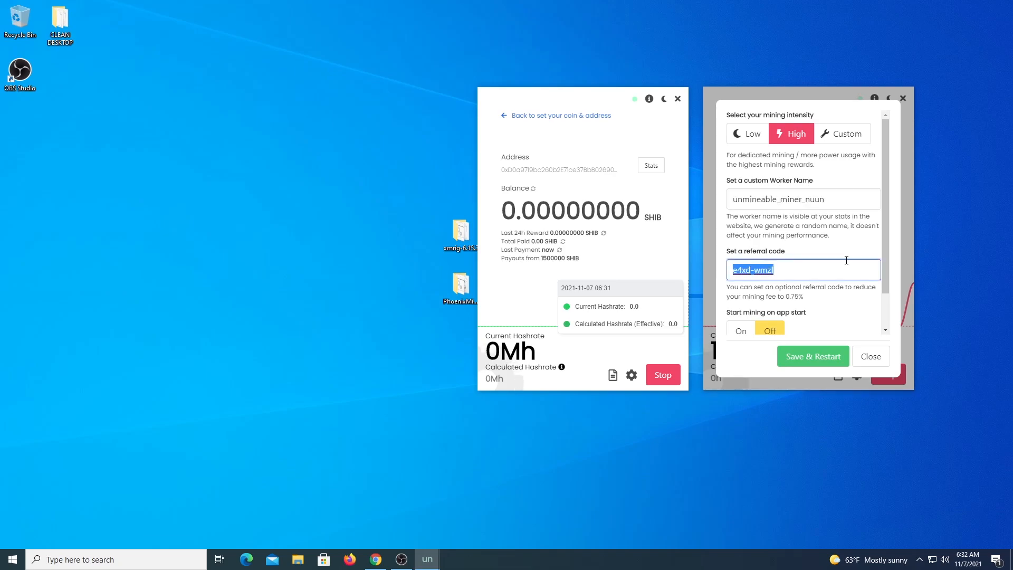
mouse_move(886, 296)
left_mouse_down()
mouse_move(887, 331)
mouse_move(888, 306)
left_mouse_up()
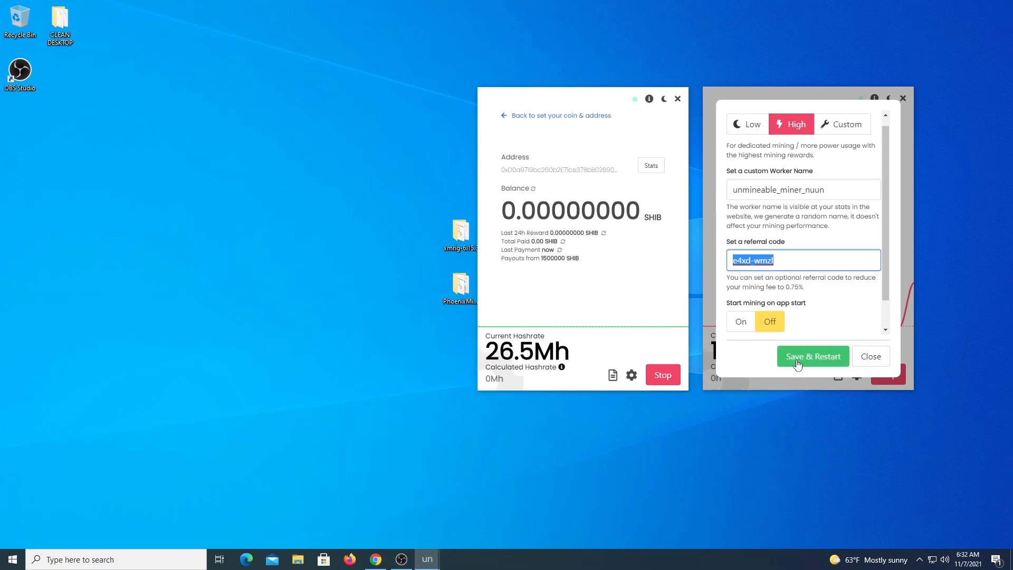
left_click(870, 357)
Step: Check the CPU miner's roughly 1300 h hashrate and open the GPU miner's advanced settings
left_click_drag(710, 349, 789, 349)
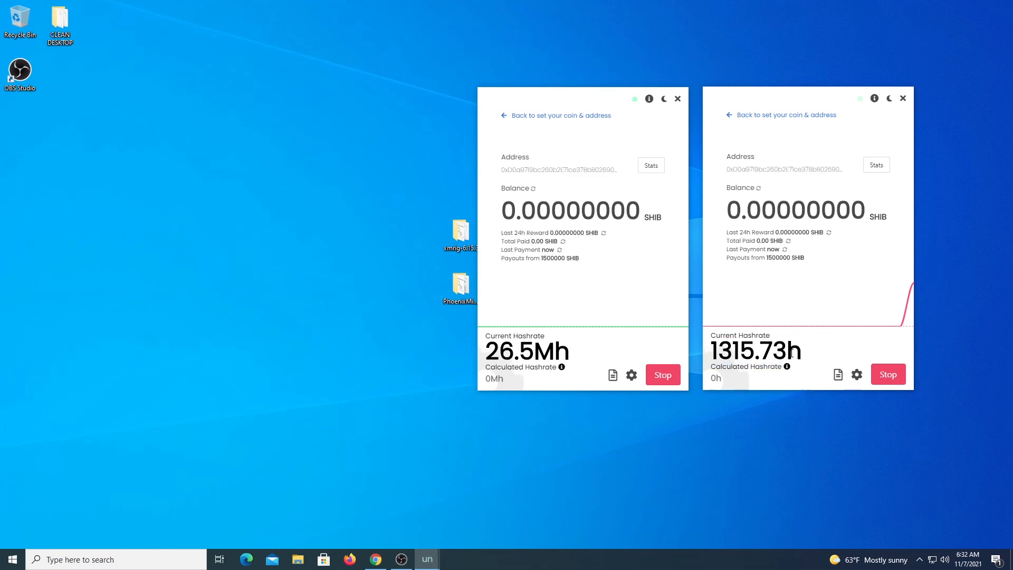
mouse_move(756, 324)
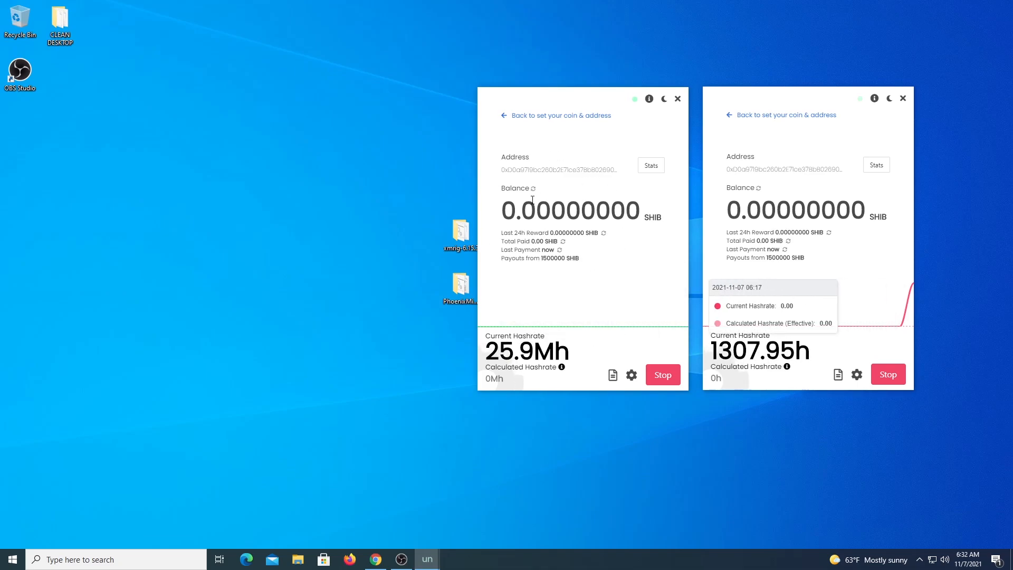
left_click(632, 375)
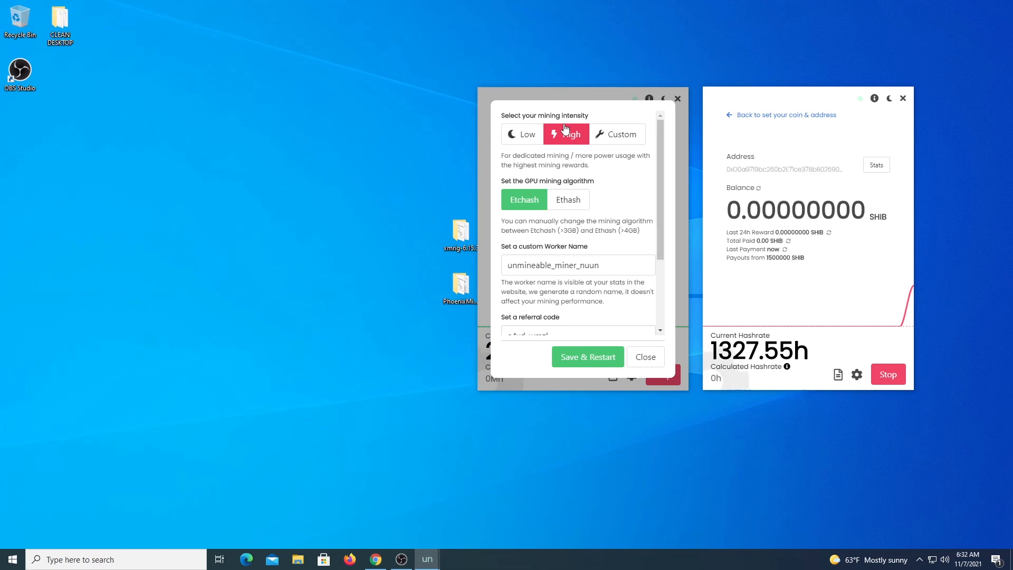
Step: Switch the GPU miner to Ethash, rename its worker to 'GPU', and save and restart
left_click(574, 201)
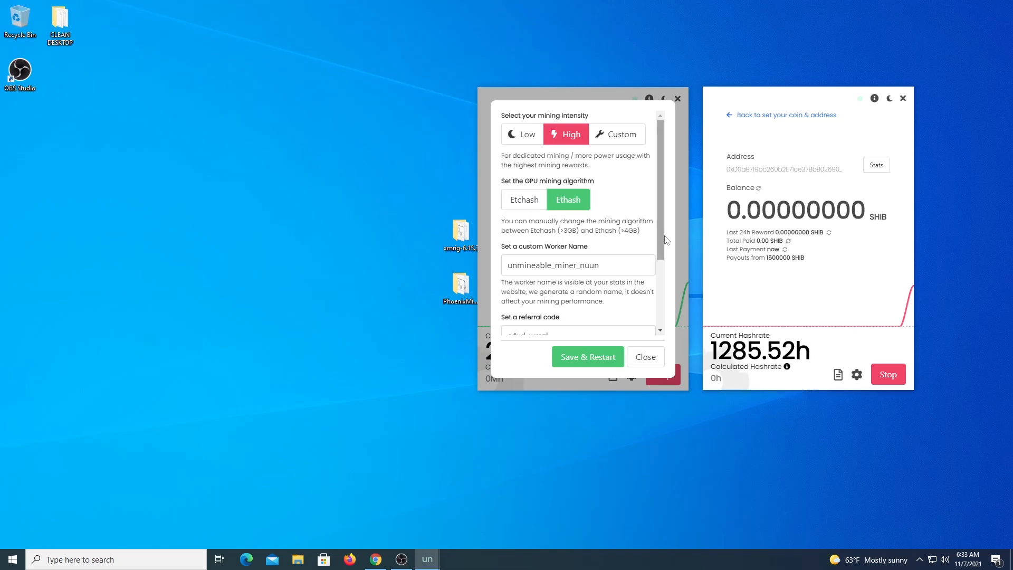
scroll(552, 262, "down", 1)
left_click_drag(600, 204, 498, 199)
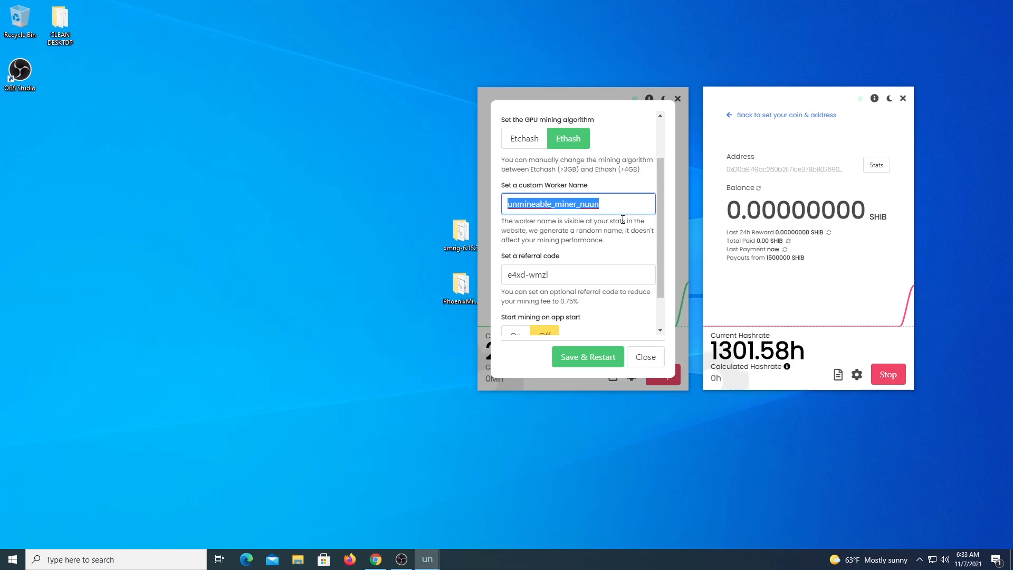
type("GPU")
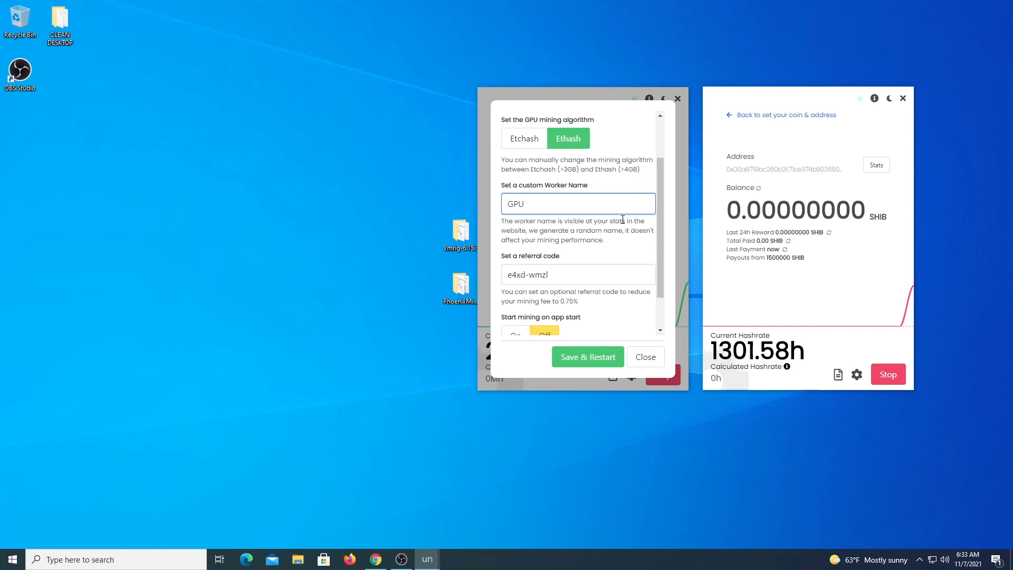
left_click(569, 358)
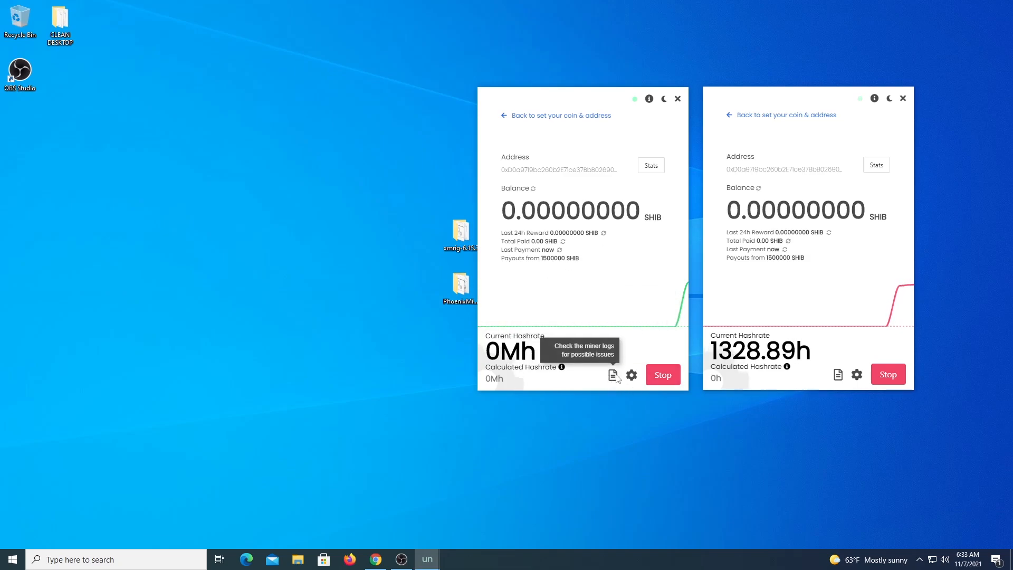
Step: Close the GPU miner's log and compare hashrates: GPU at 0Mh, CPU at 1296.62h
left_click(612, 375)
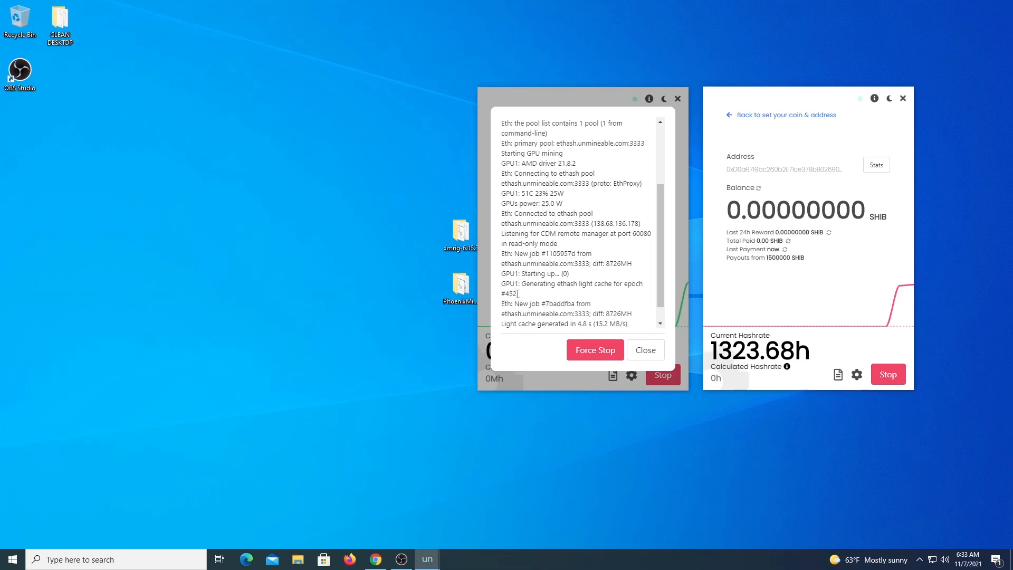
left_click_drag(660, 270, 663, 296)
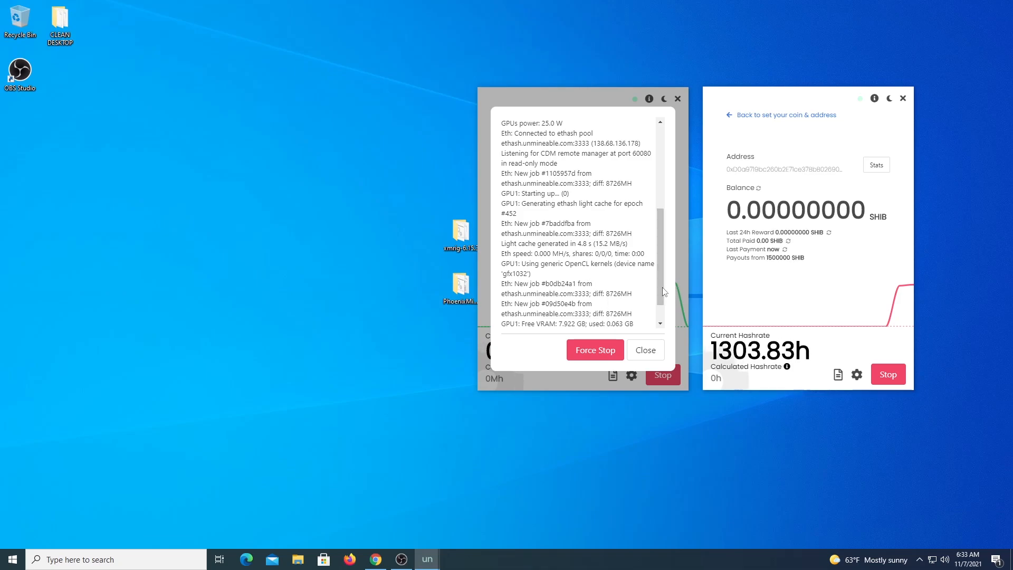
left_click(636, 351)
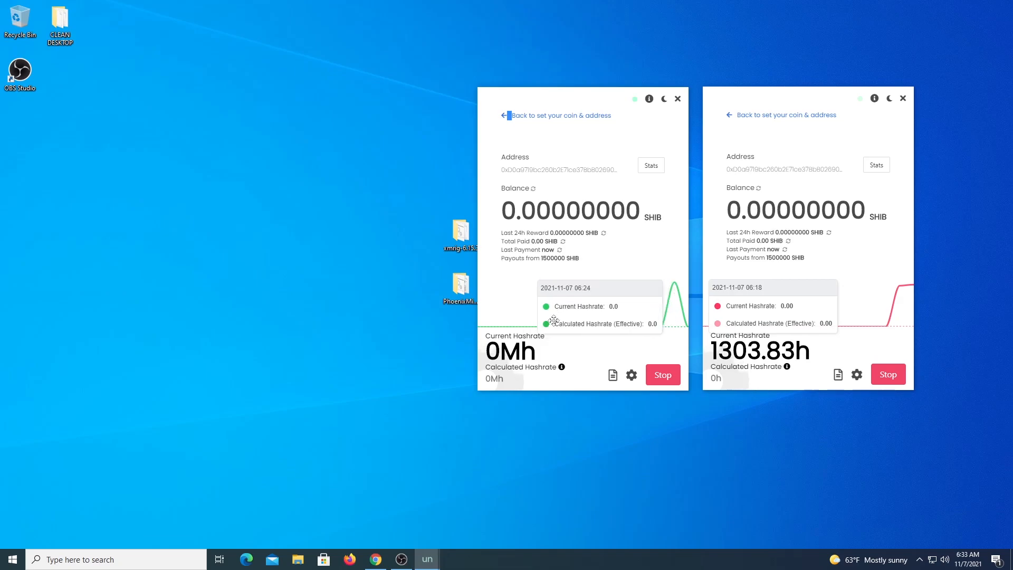
left_click_drag(487, 353, 603, 355)
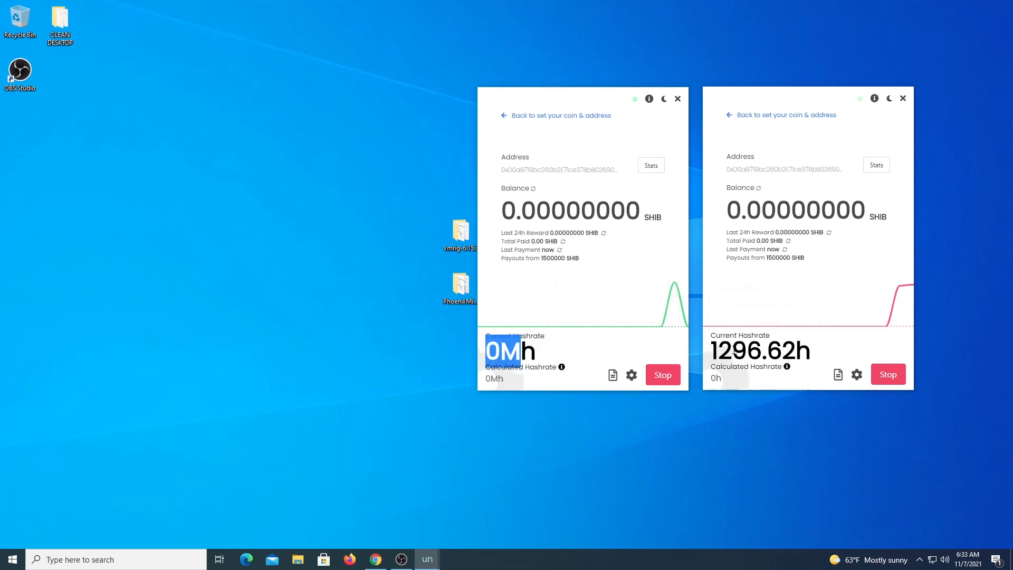
left_click_drag(719, 351, 760, 344)
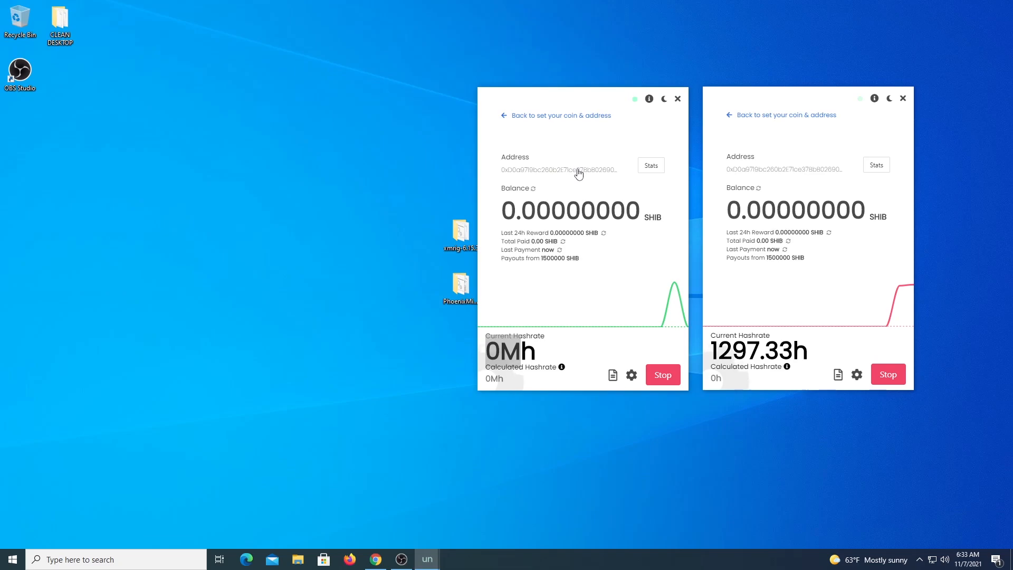
Step: In Chrome, look up unMineable stats for the SHIBA INU wallet address
left_click(374, 564)
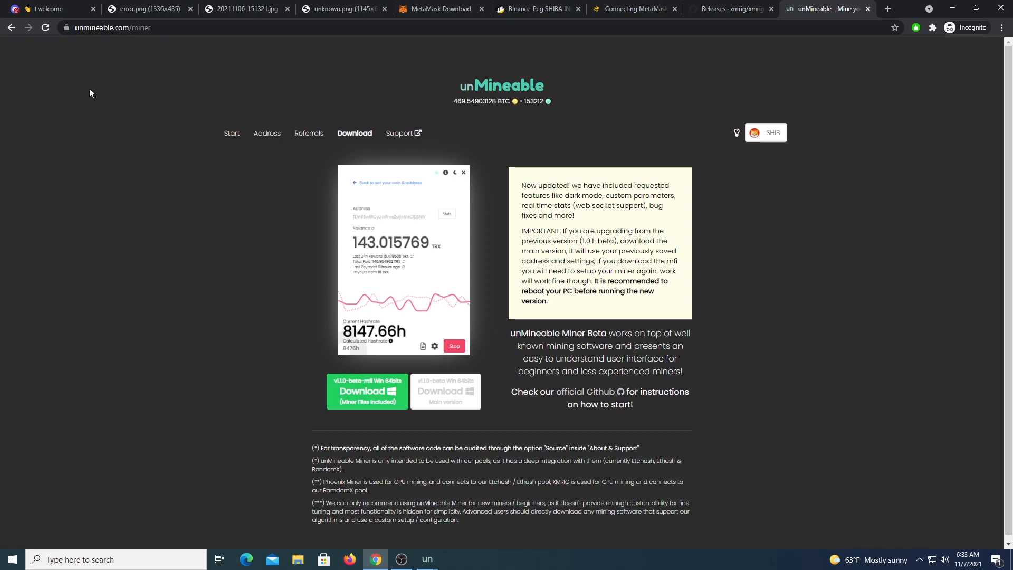
left_click(267, 134)
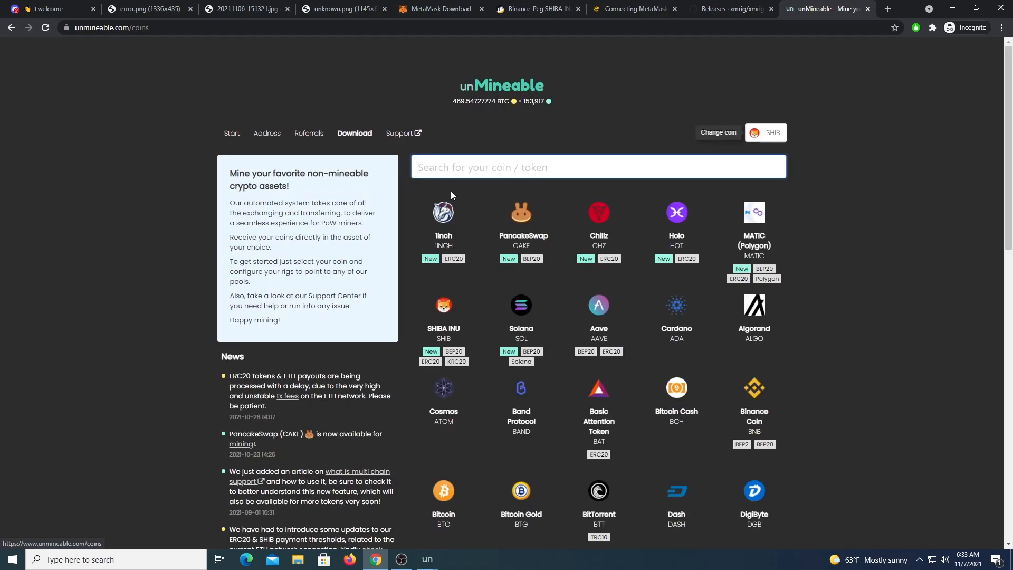
left_click(444, 317)
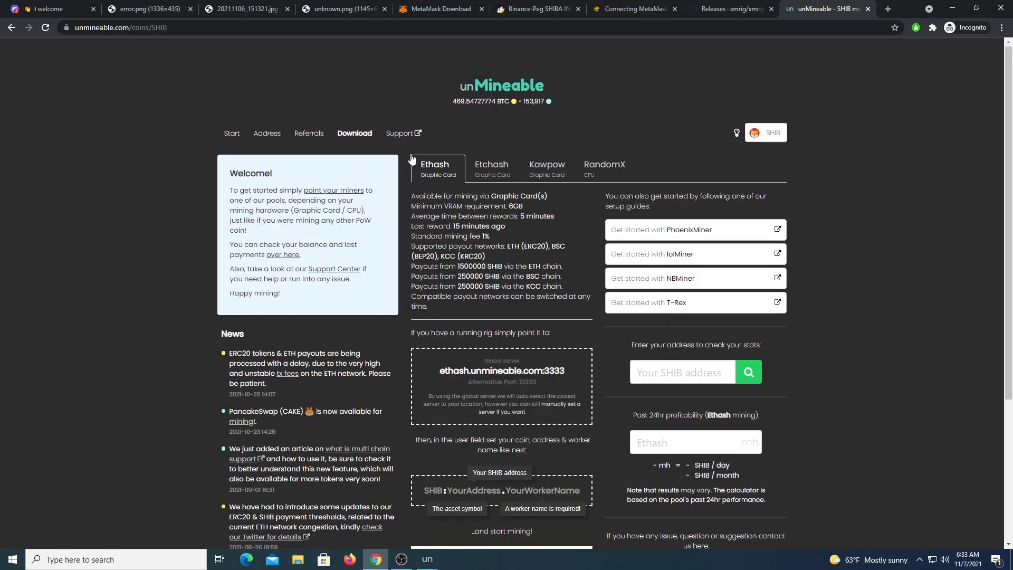
left_click(685, 374)
scroll(827, 354, "down", 1)
scroll(826, 354, "down", 1)
type("0xD0a9719bc260b2E71ce37BbB0269063C37B01C5e")
left_click(739, 267)
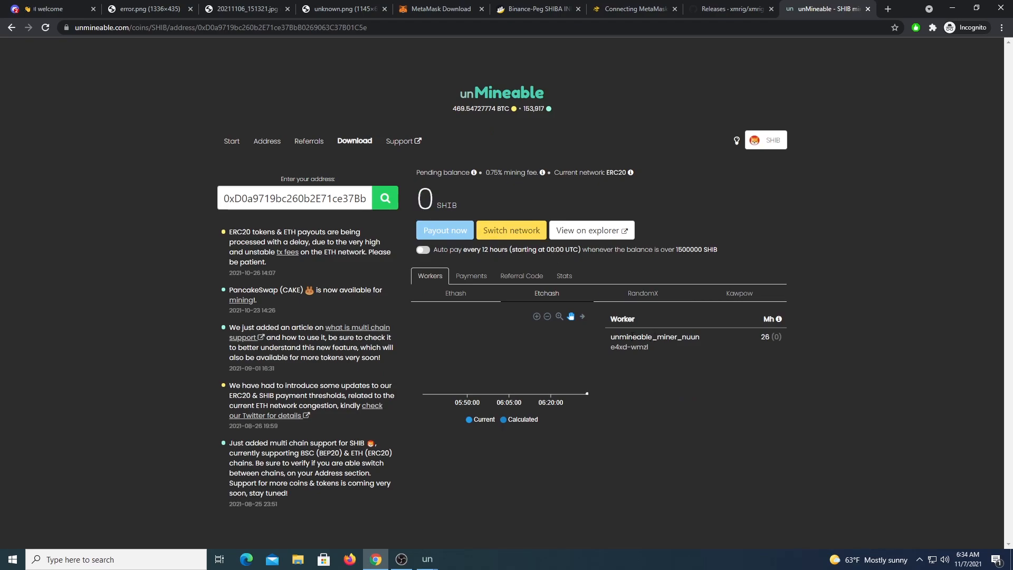
Step: Check the workers: one Etchash worker online at 26 Mh, none under RandomX
left_click_drag(611, 340, 716, 343)
left_click(640, 334)
left_click_drag(617, 334, 682, 338)
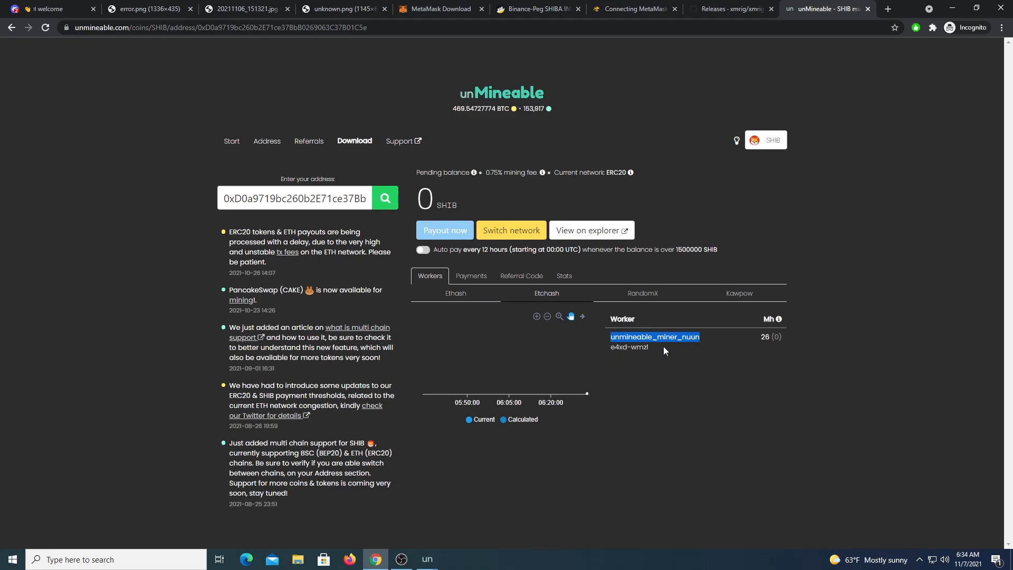
left_click(645, 296)
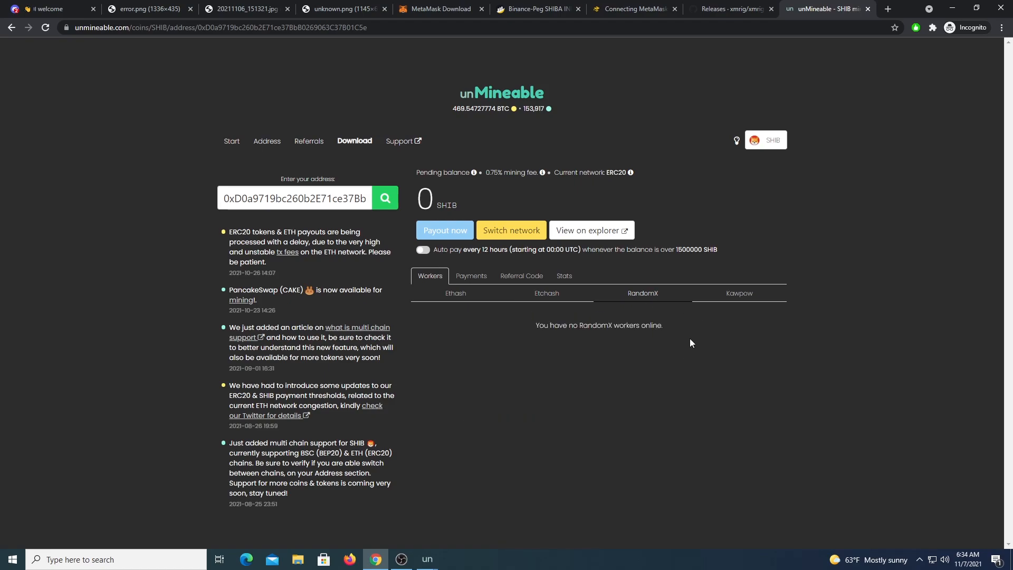
left_click(591, 294)
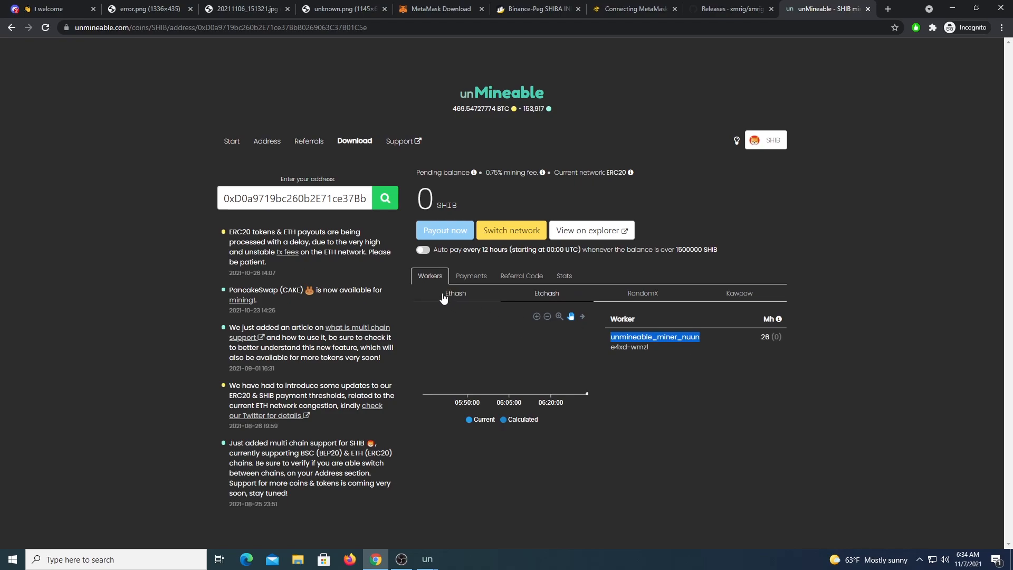
Step: Review the 0 SHIB pending balance, 0.75% mining fee and ERC20 payout network
left_click_drag(414, 201, 432, 201)
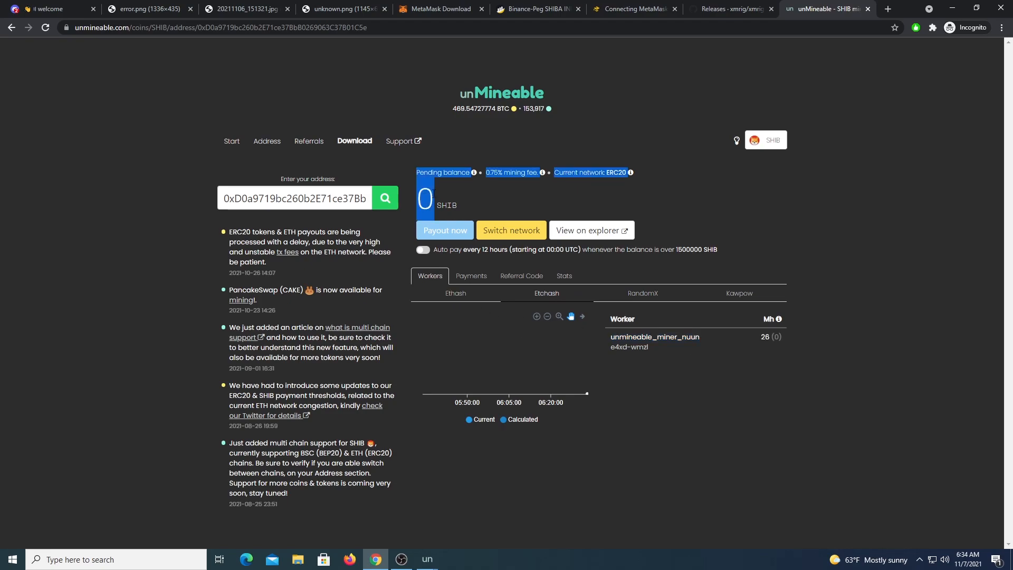
left_click(427, 200)
double_click(427, 200)
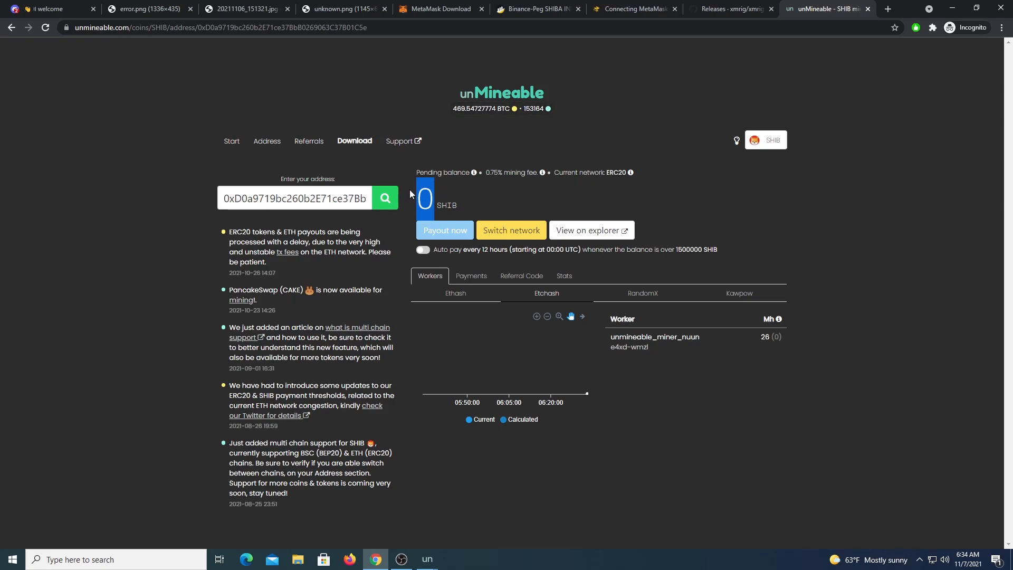
left_click_drag(486, 173, 501, 175)
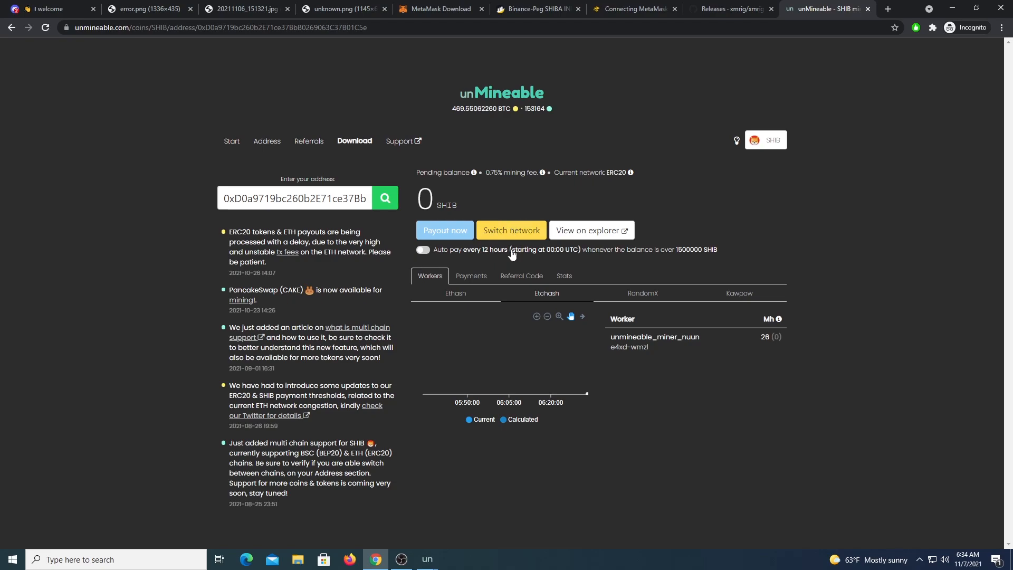
left_click_drag(607, 173, 628, 173)
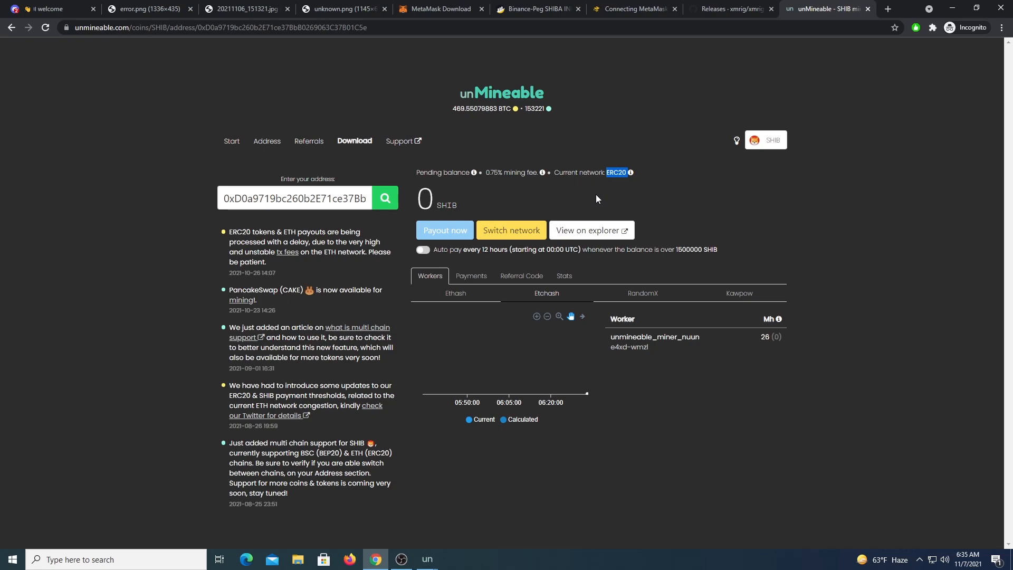
Step: Change the payout network to BEP20 and confirm, dropping the threshold to 250000 SHIB
left_click(613, 174)
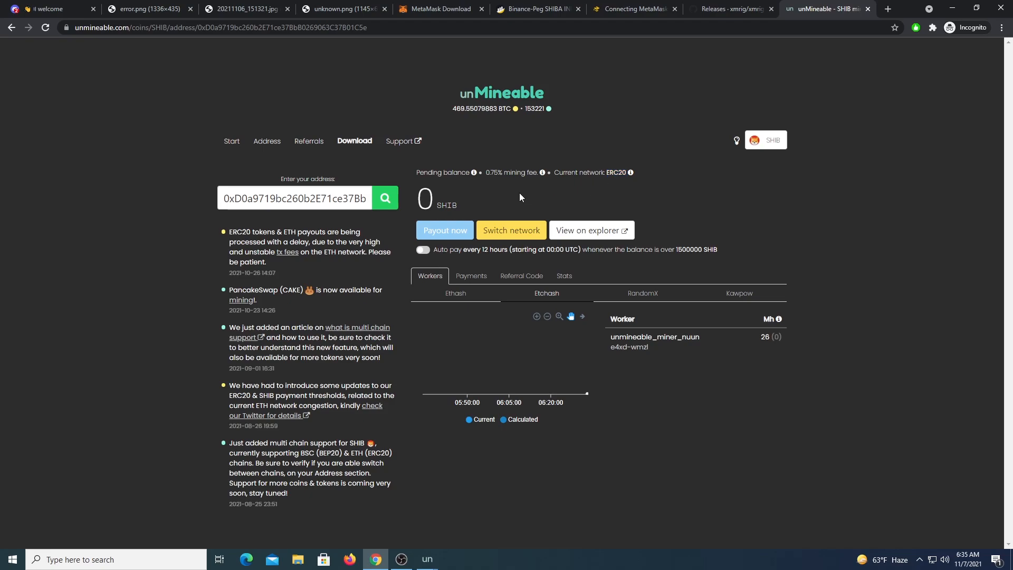
left_click(514, 231)
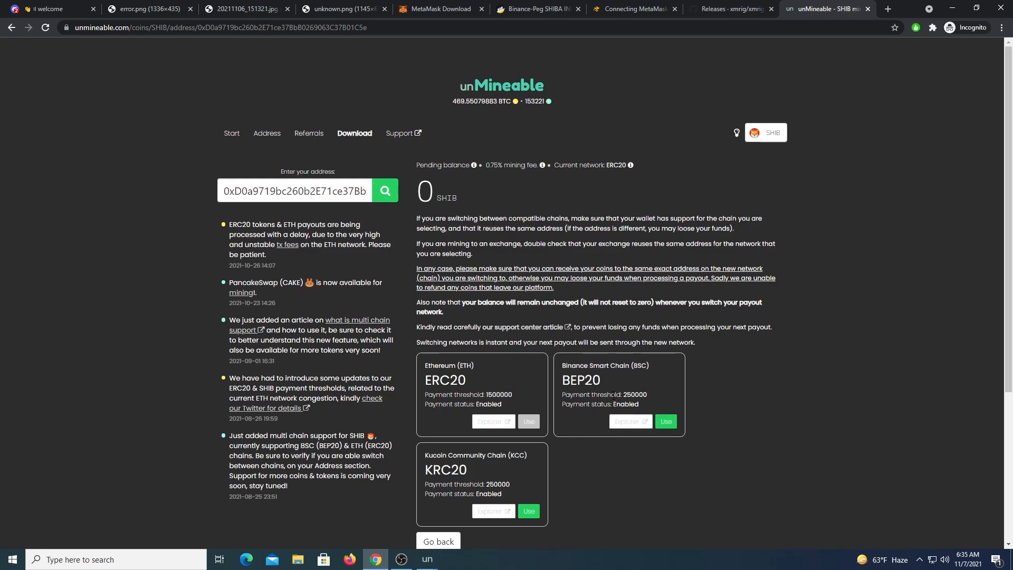
left_click(669, 425)
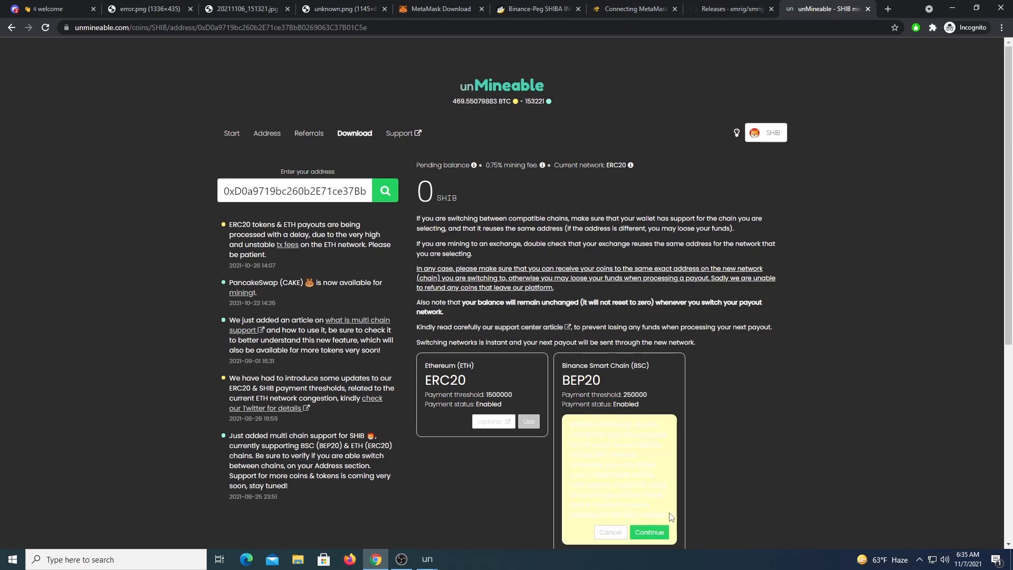
scroll(678, 465, "down", 4)
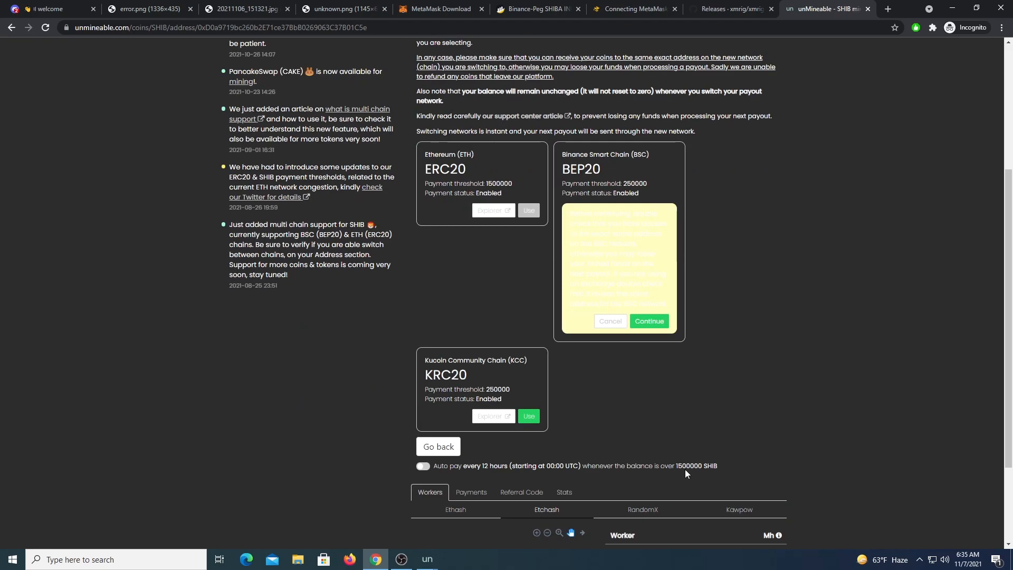
left_click(644, 323)
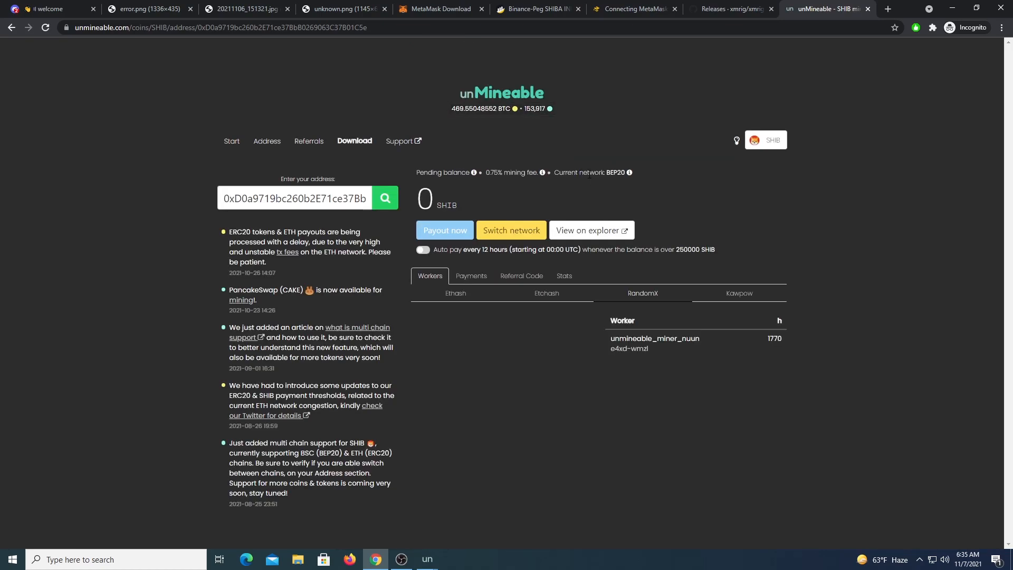
Step: Check the new BEP20 network and 0 pending balance, then minimize Chrome to show both miners
left_click_drag(607, 172, 623, 172)
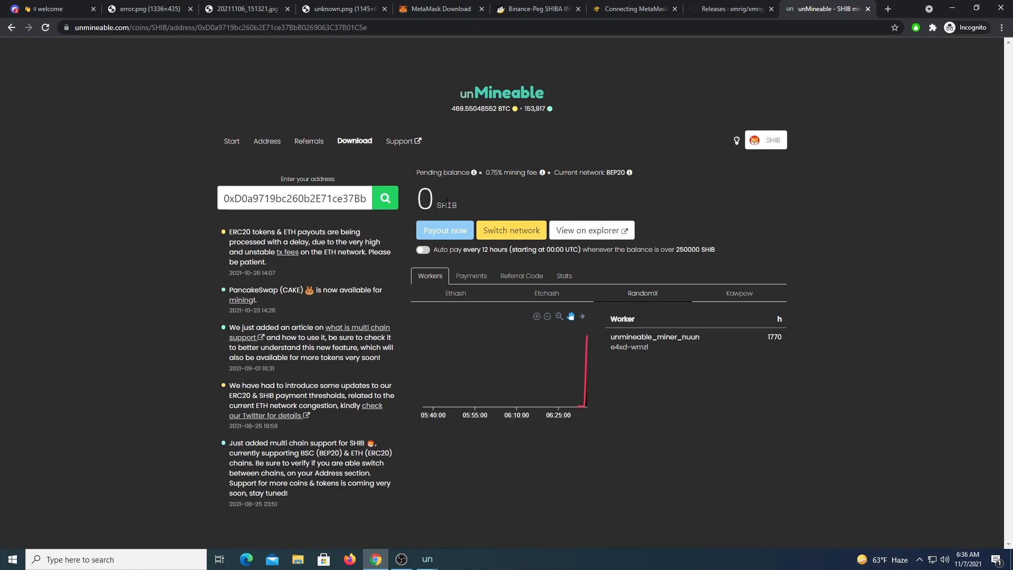
double_click(424, 198)
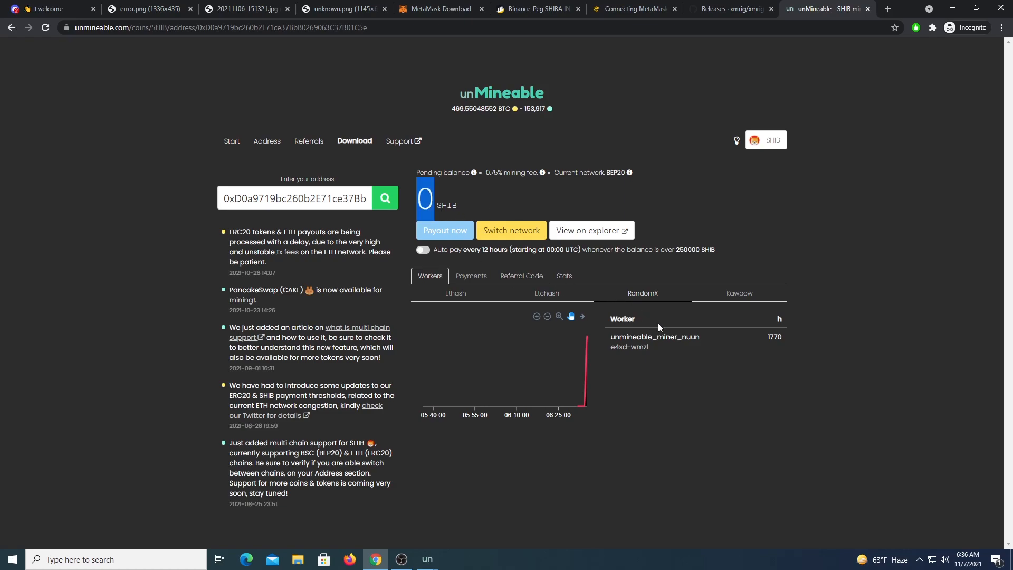
left_click(953, 8)
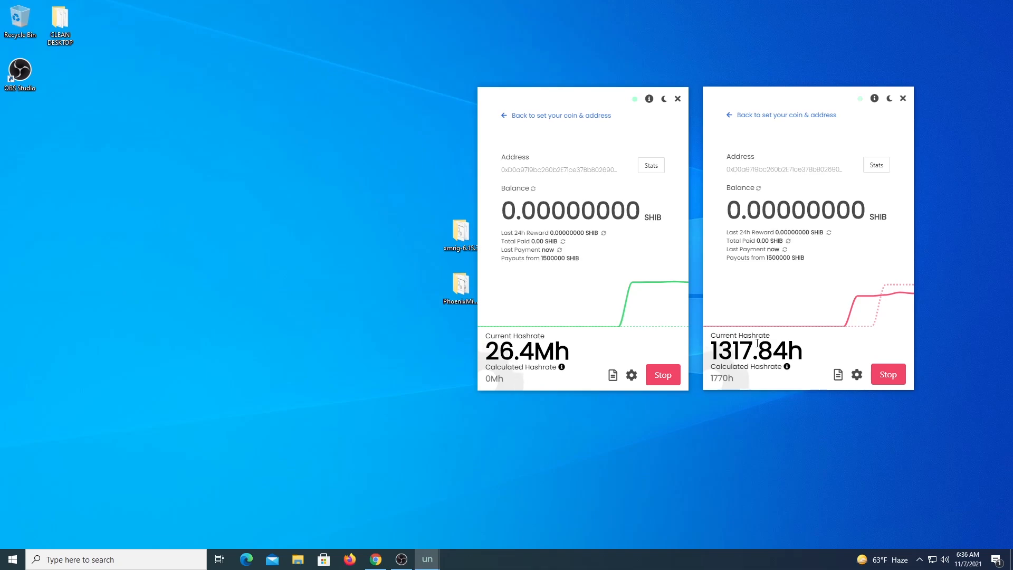
Step: Stop the GPU miner in the left window and the CPU miner in the right window
left_click(662, 376)
left_click(888, 374)
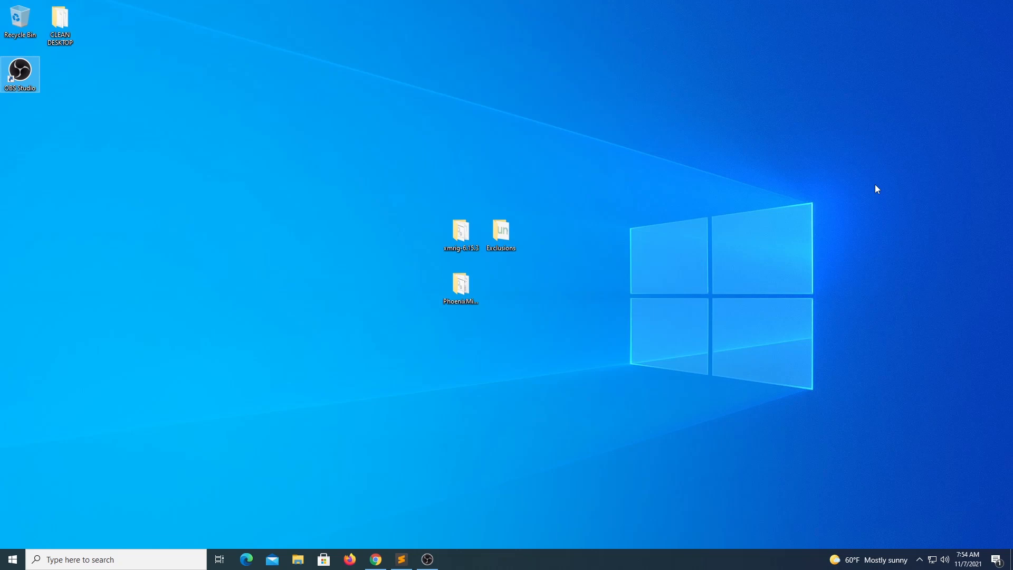
Step: Select the PhoenixMiner folder, then the xmrig-6.15.3 folder on the desktop
left_click(472, 298)
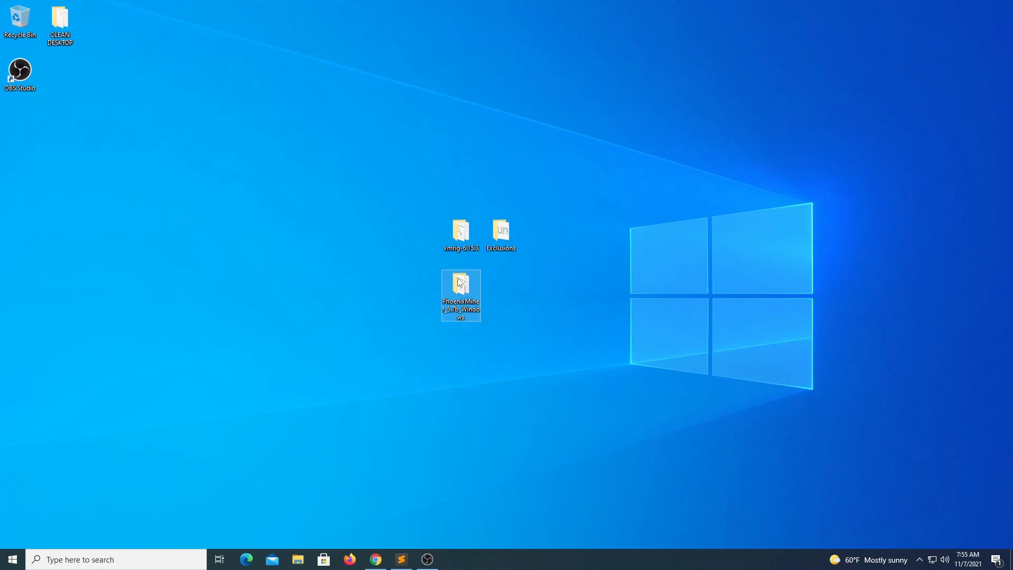
left_click(452, 231)
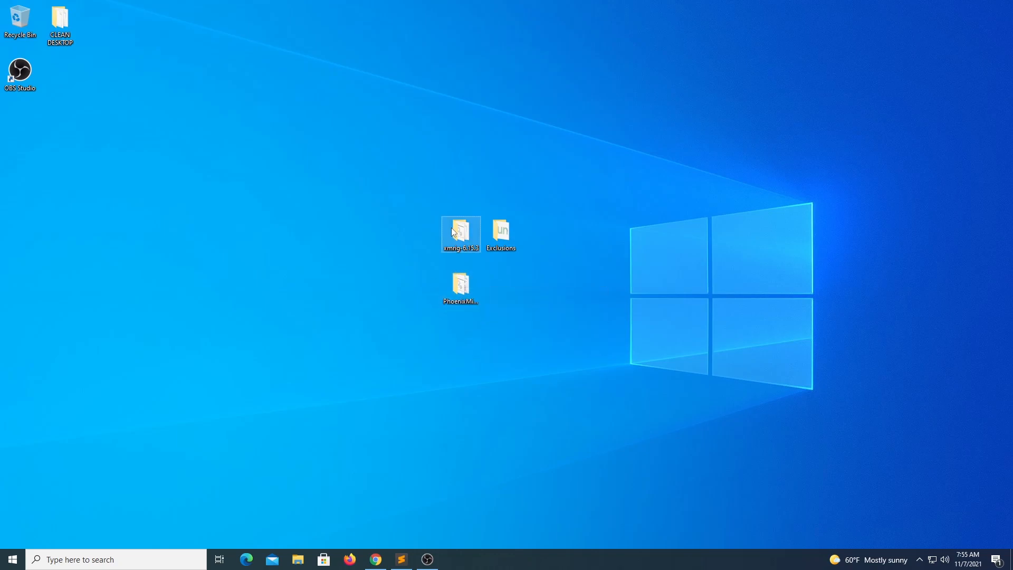
Step: Highlight the xmrig-6.15.3-msvc-win64.zip asset on GitHub's v6.15.3 release page, then minimize Chrome
left_click(375, 559)
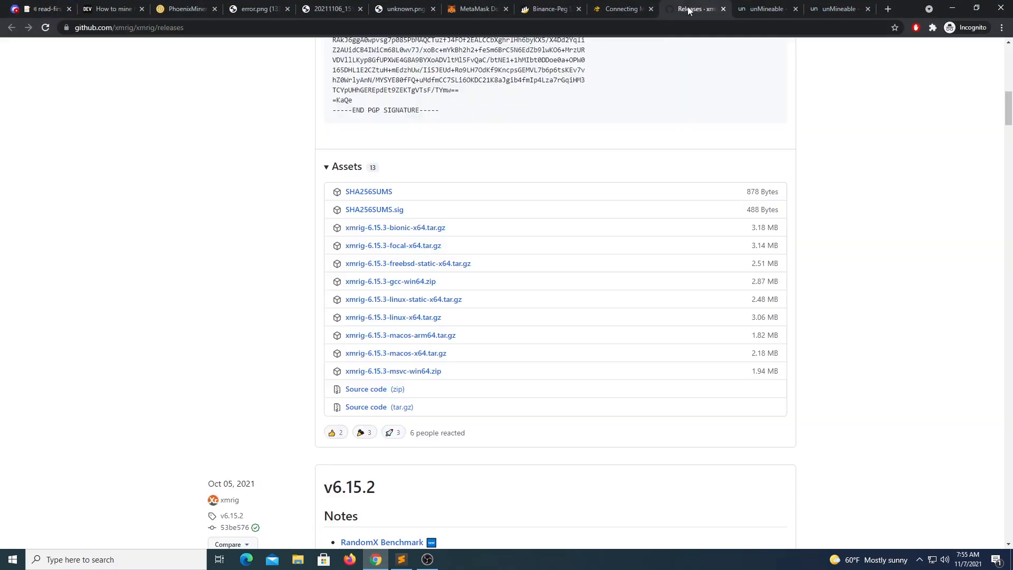
left_click(694, 9)
scroll(266, 144, "up", 7)
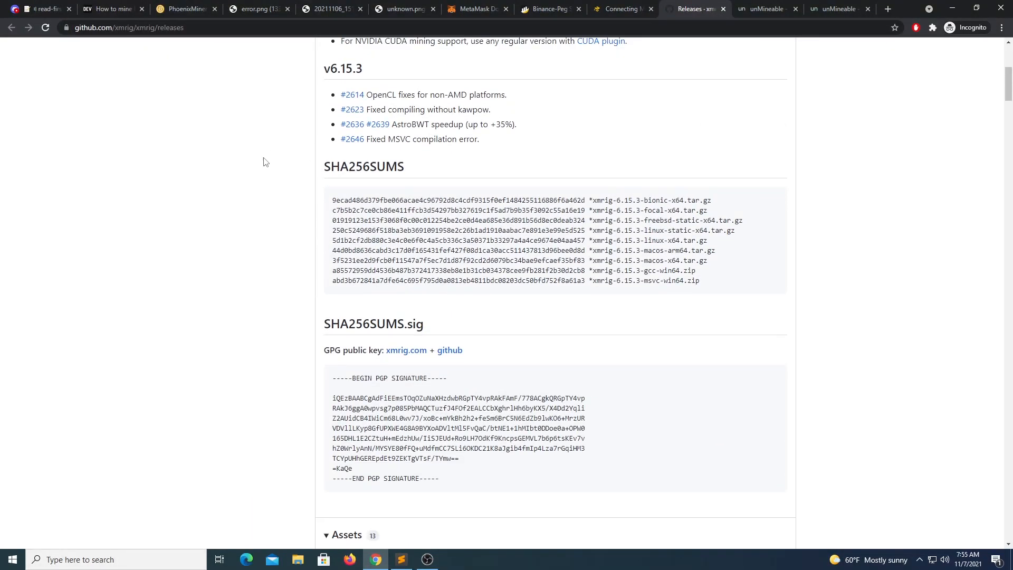
scroll(280, 159, "up", 5)
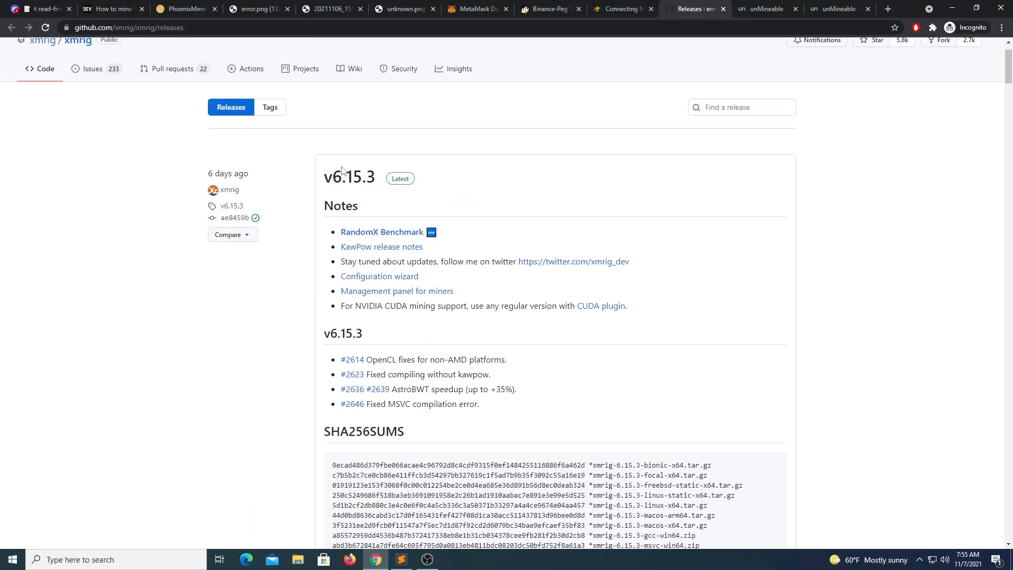
scroll(316, 211, "down", 10)
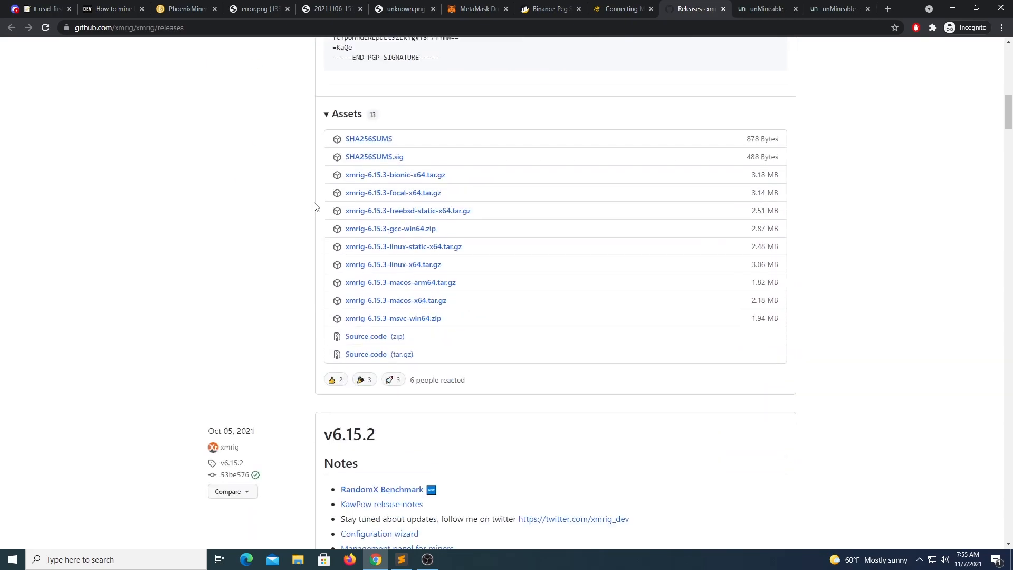
left_click_drag(463, 321, 345, 328)
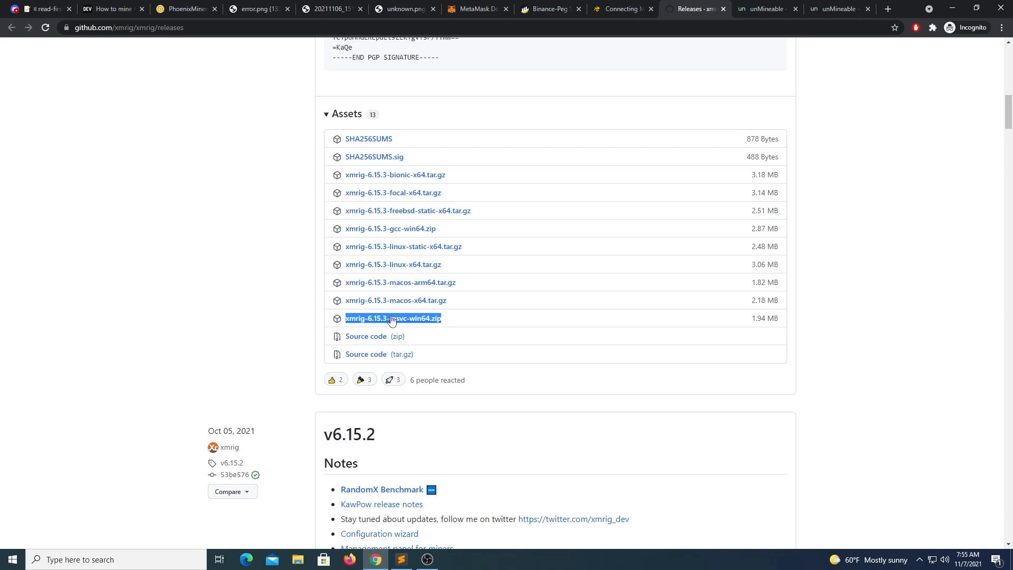
left_click(472, 320)
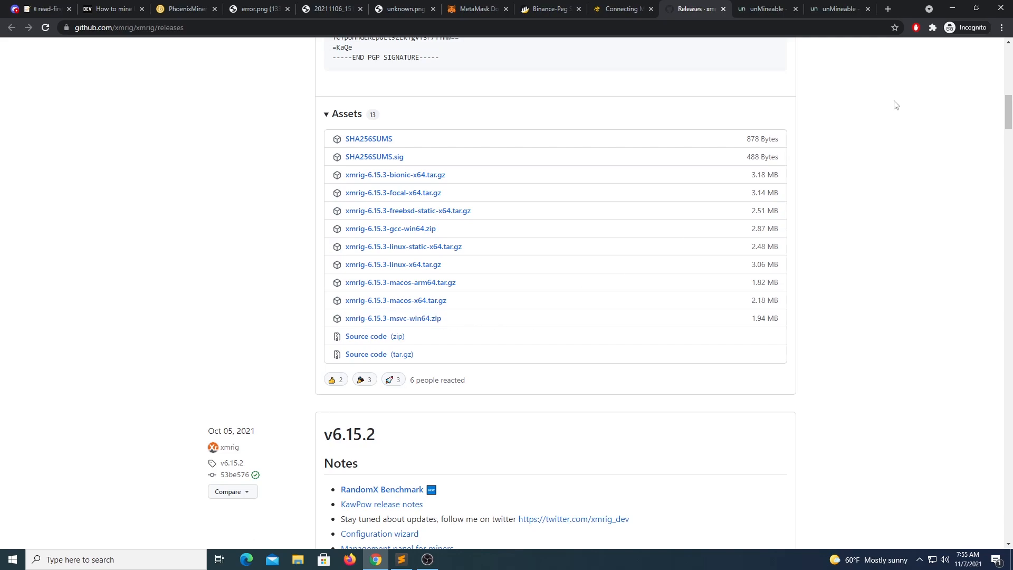
left_click(953, 10)
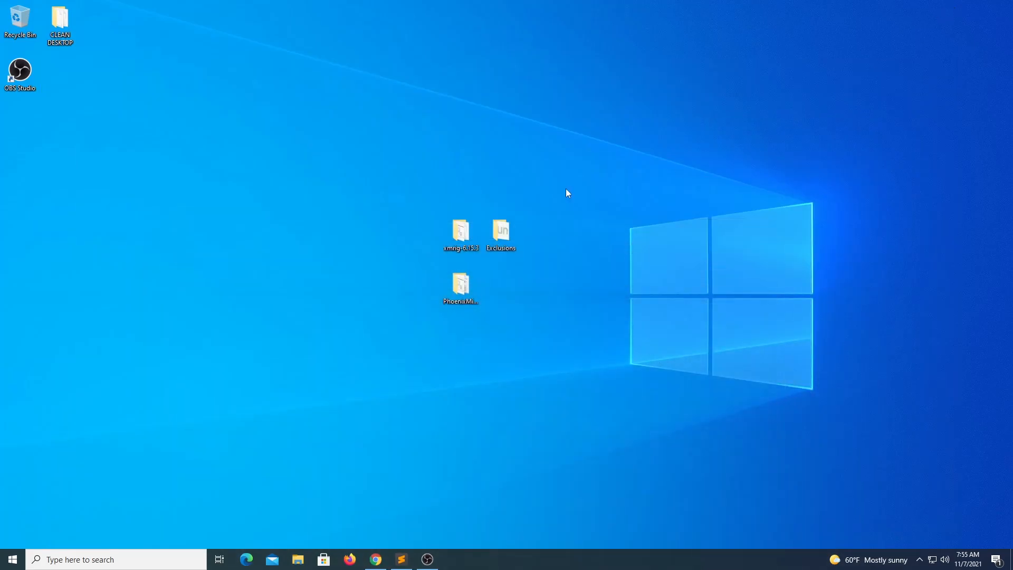
Step: Open pool_mine_example from the xmrig-6.15.3 folder in Notepad and highlight rx-asia.unmineable.com:3333
double_click(460, 232)
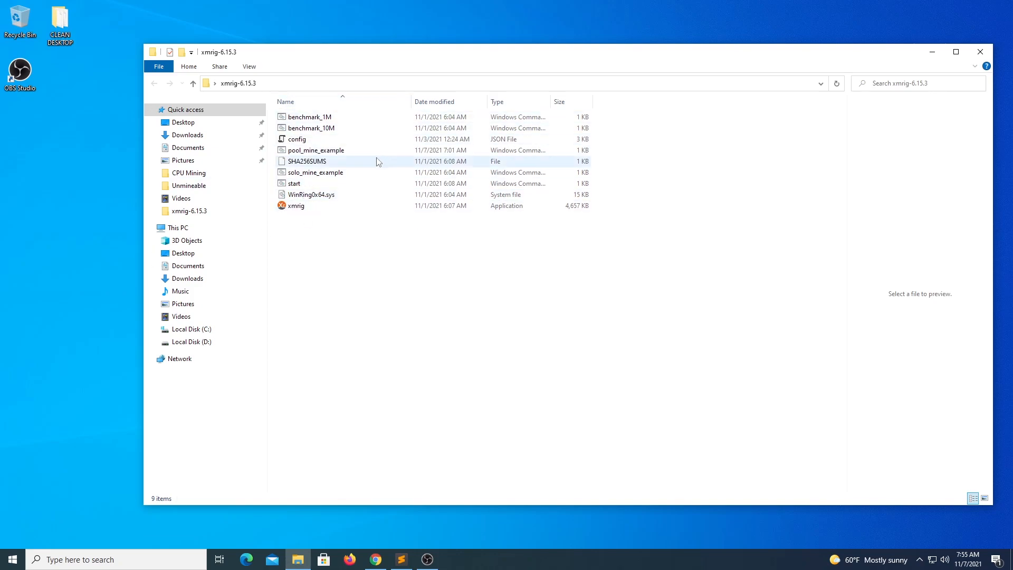
left_click(304, 209)
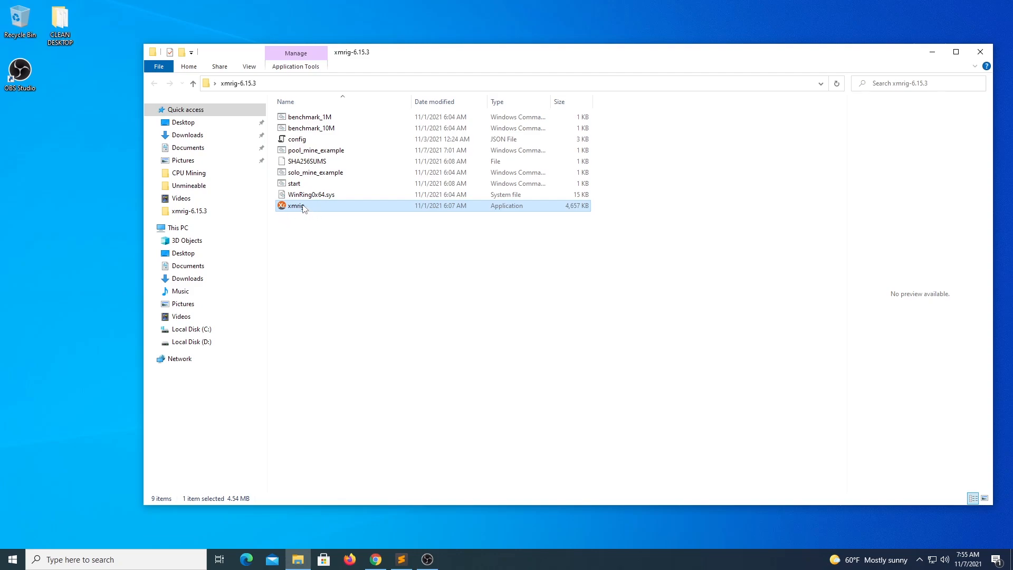
left_click(314, 227)
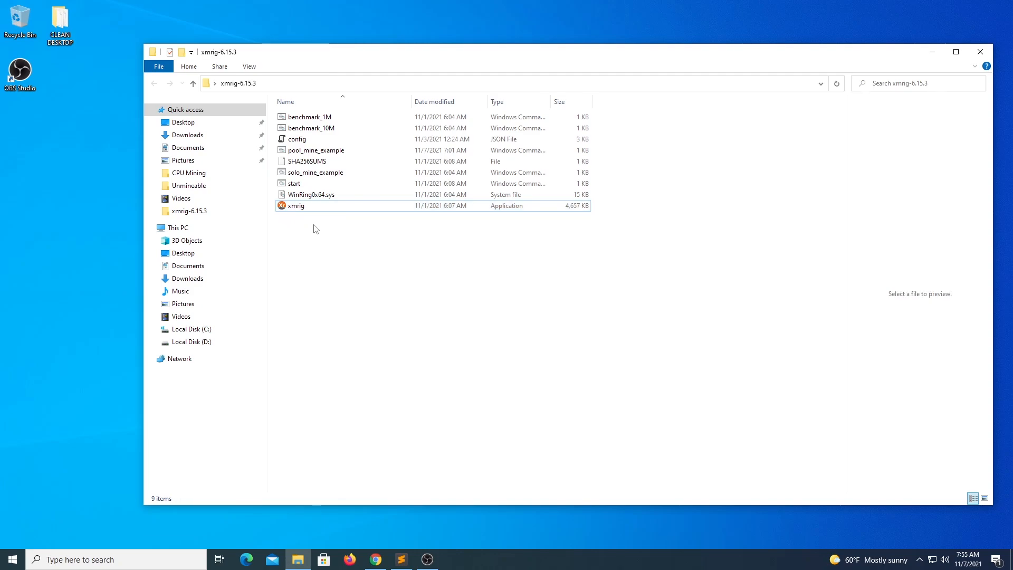
left_click(328, 152)
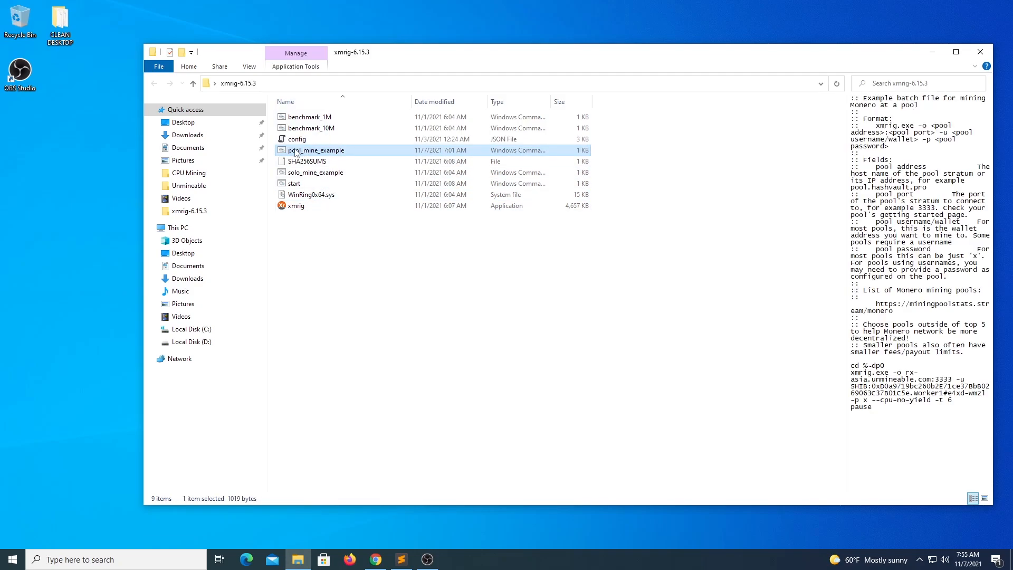
right_click(324, 154)
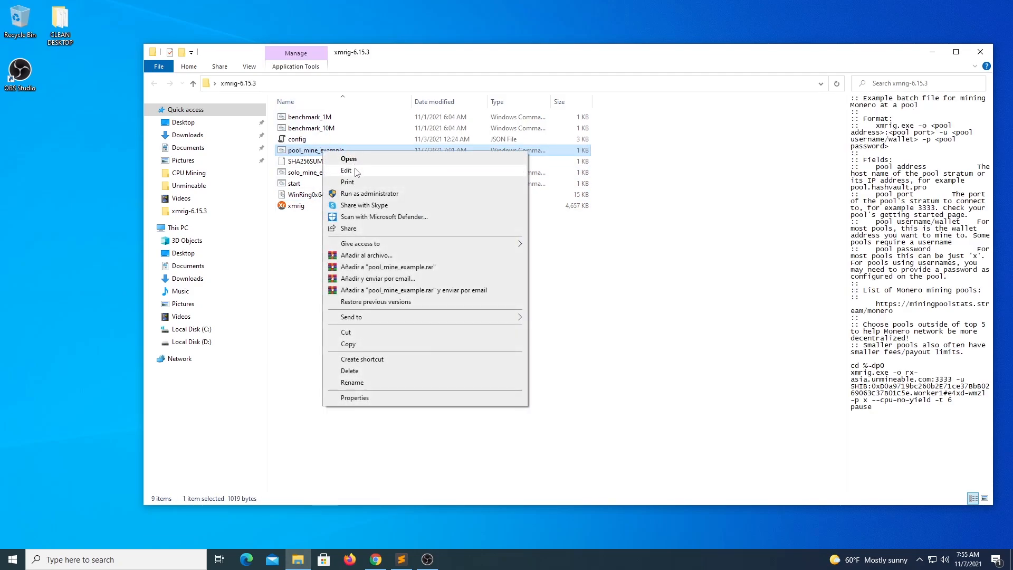
left_click(348, 170)
left_click_drag(450, 61, 595, 62)
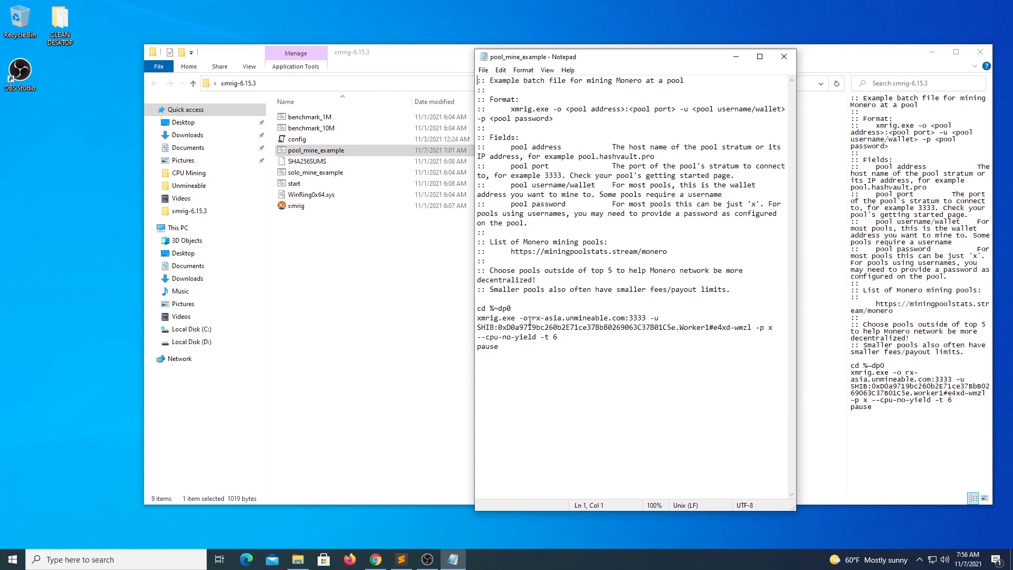
left_click_drag(533, 319, 645, 313)
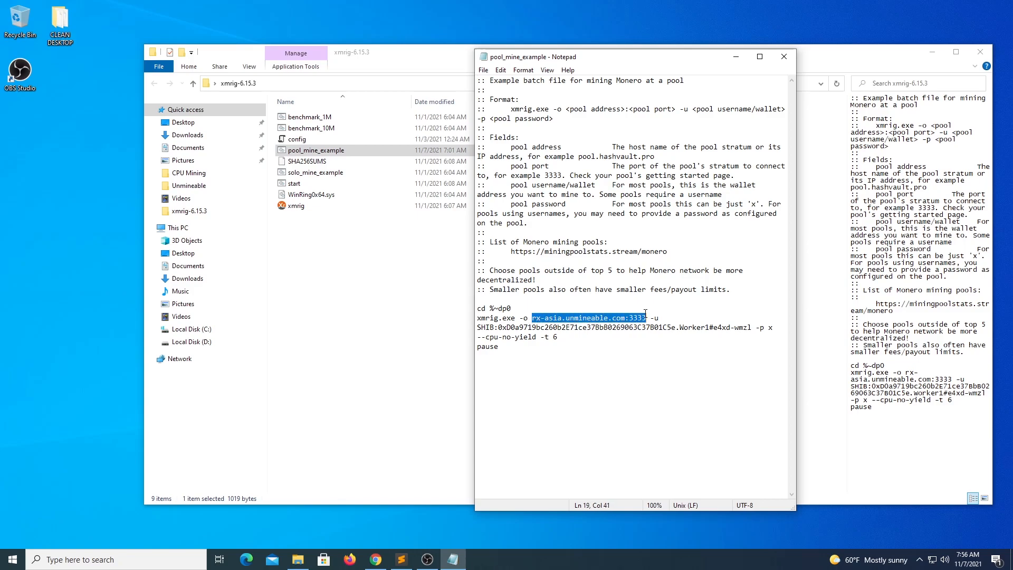
Step: Show SHIBA INU's RandomX servers on unMineable, including rx-asia.unmineable.com:3333, then minimize Chrome
left_click(376, 559)
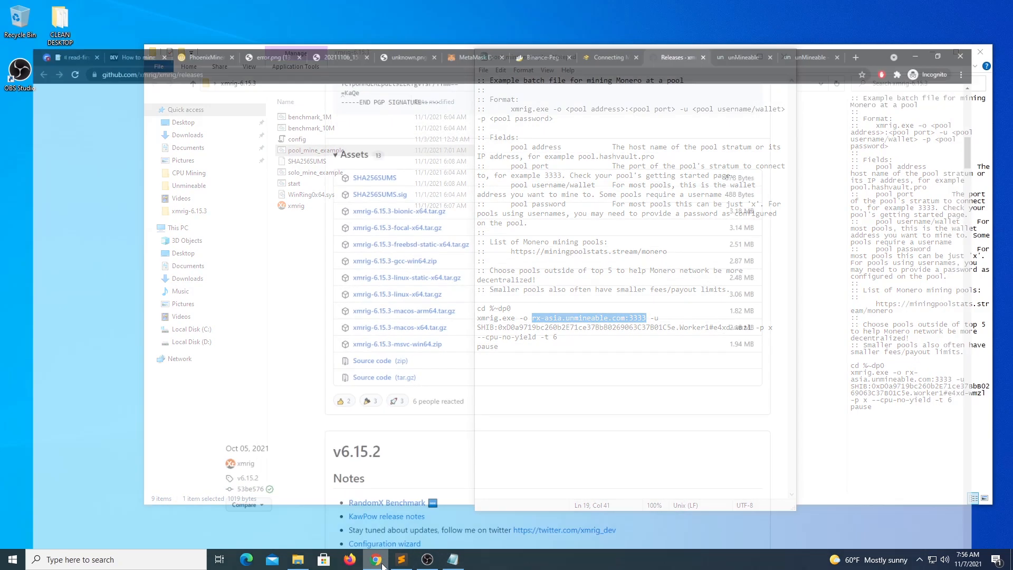
left_click(751, 9)
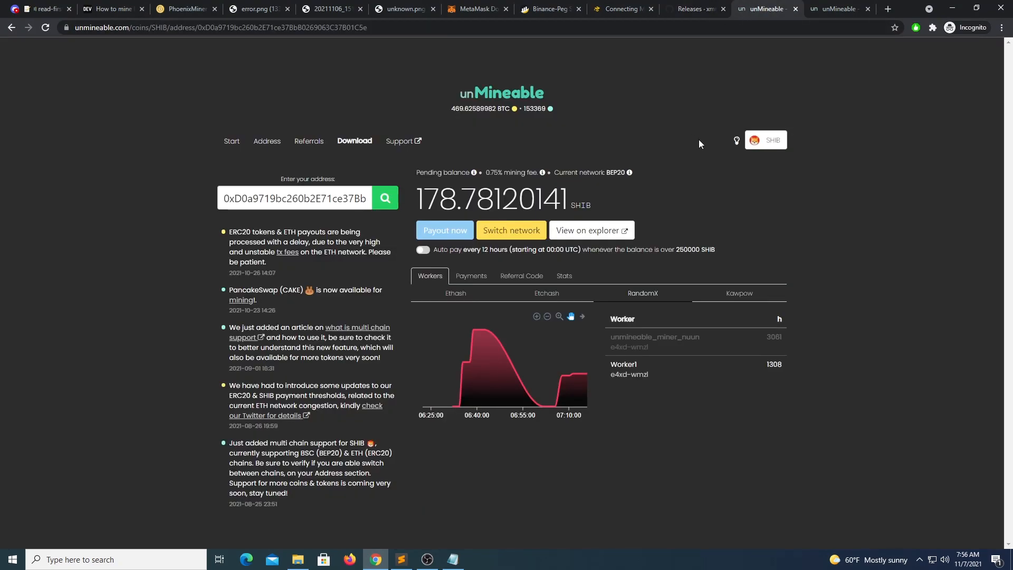
left_click(232, 141)
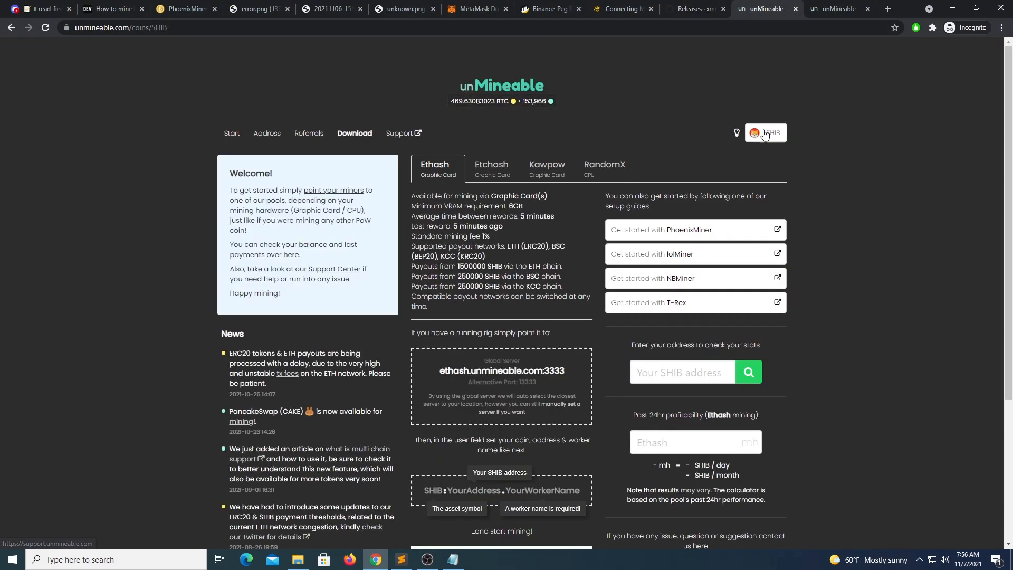
left_click(758, 142)
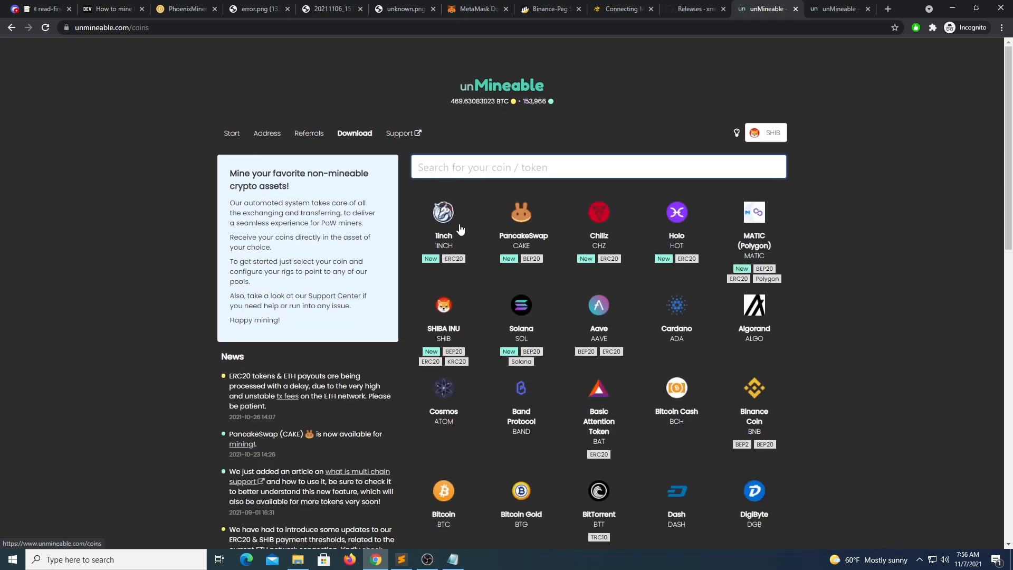
left_click(445, 311)
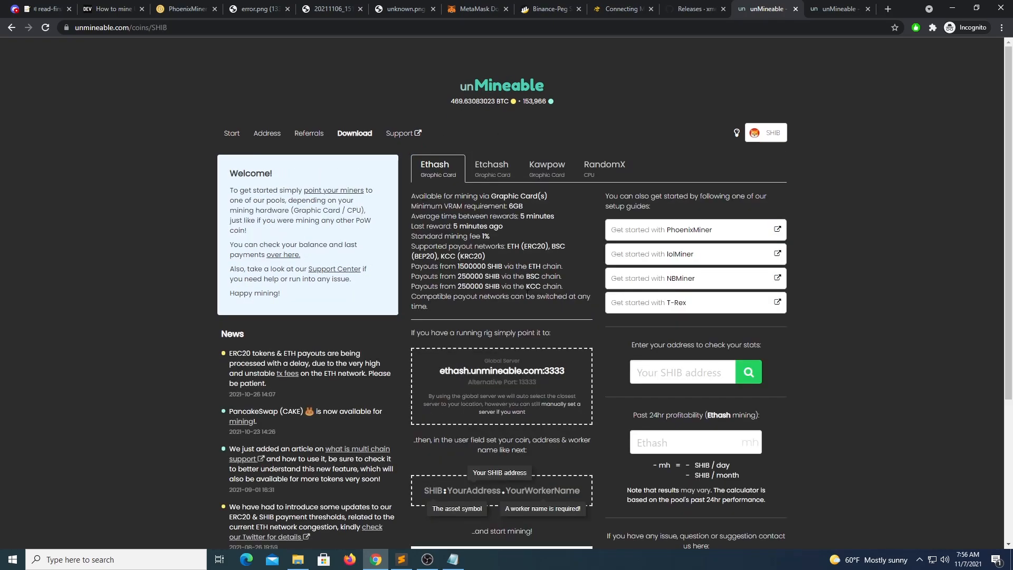
left_click(596, 170)
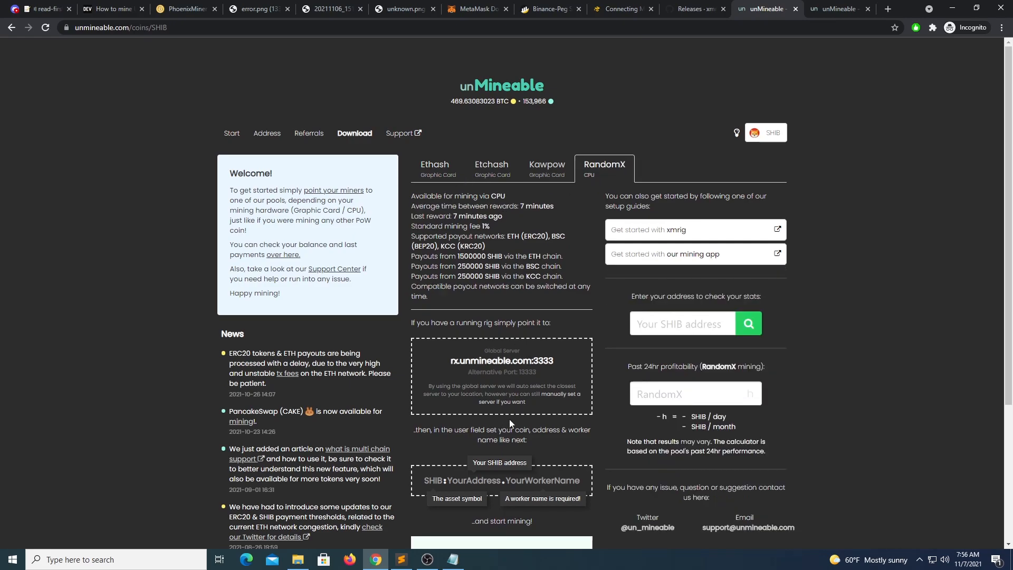
left_click(560, 394)
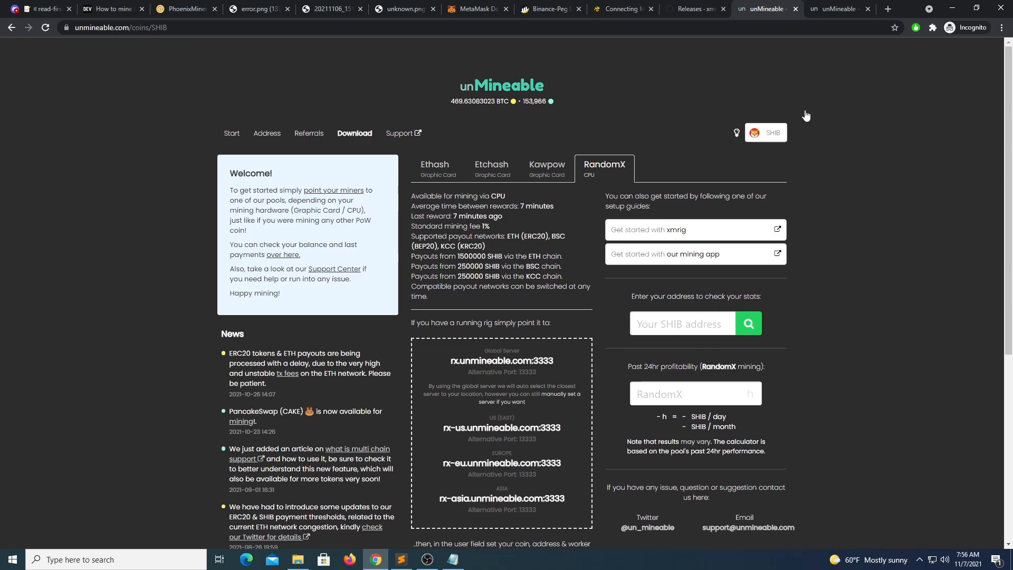
left_click(952, 7)
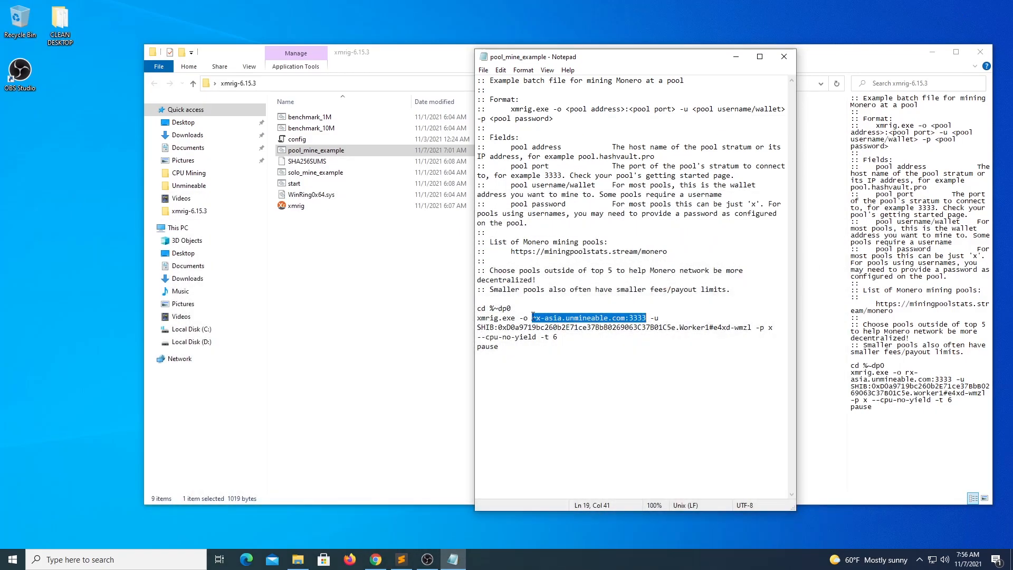
Step: Highlight the SHIB: prefix, the wallet address and the Worker1 suffix in the xmrig command
double_click(481, 328)
left_click(501, 328)
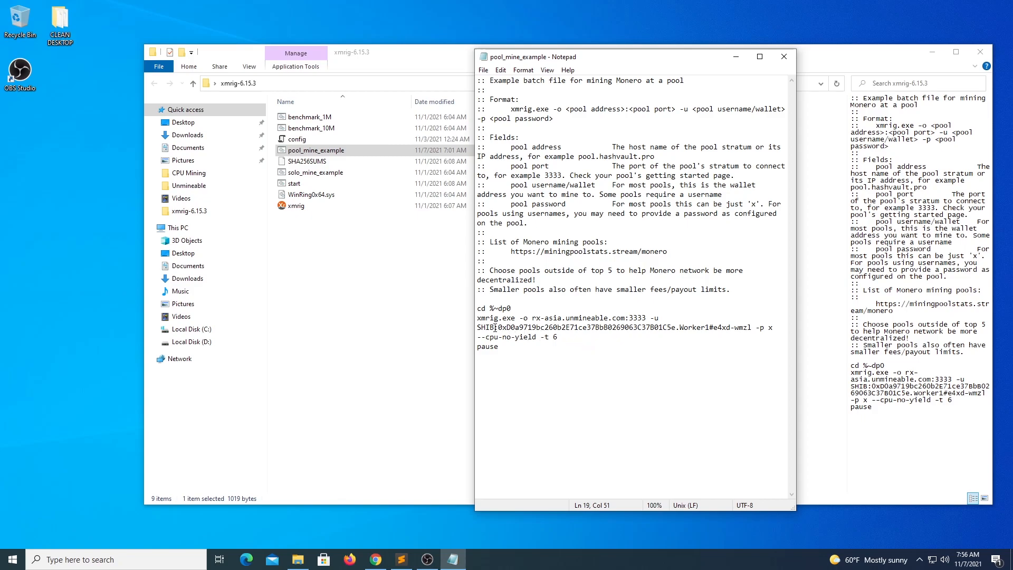
left_click_drag(496, 327, 736, 328)
left_click(492, 338)
left_click(500, 328)
left_click_drag(499, 328, 750, 327)
left_click(692, 327)
double_click(693, 327)
left_click(695, 328)
left_click(730, 357)
Step: Highlight the --cpu-no-yield -t 6 options, then close Notepad
left_click_drag(573, 336, 477, 337)
left_click(569, 338)
left_click(784, 57)
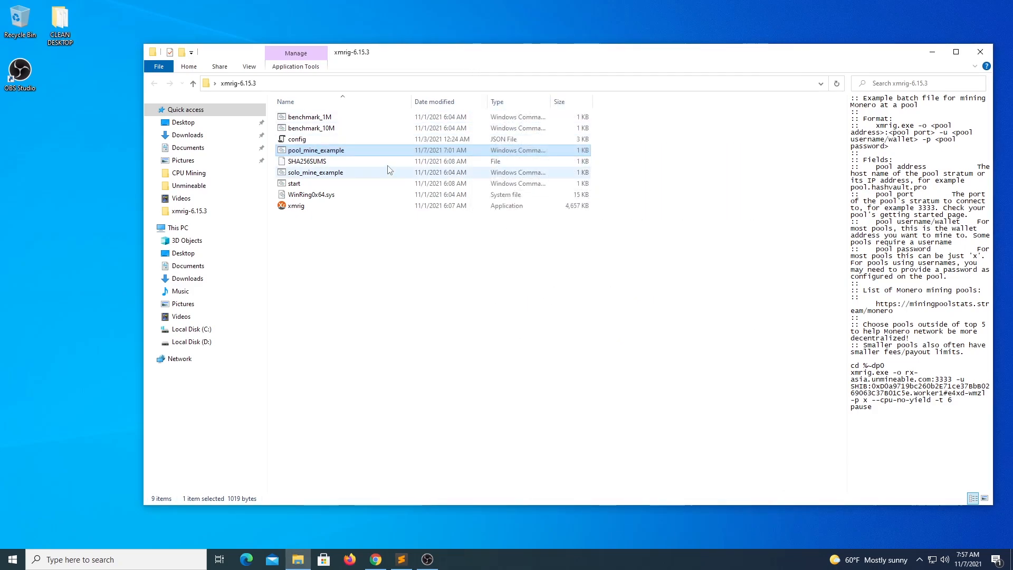
right_click(329, 151)
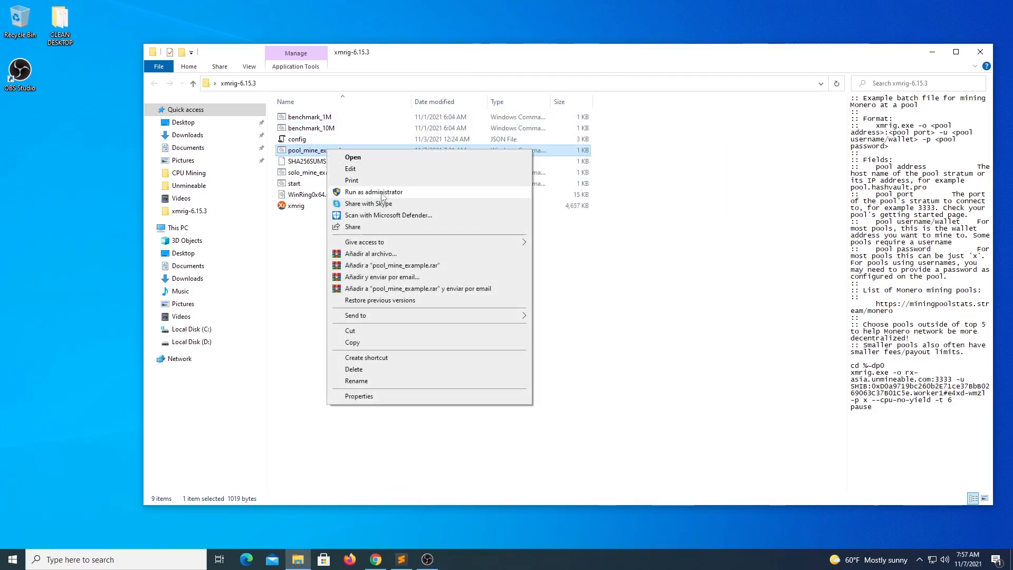
Step: Run pool_mine_example as administrator, approve the UAC prompt, and centre the XMRig console
left_click(382, 194)
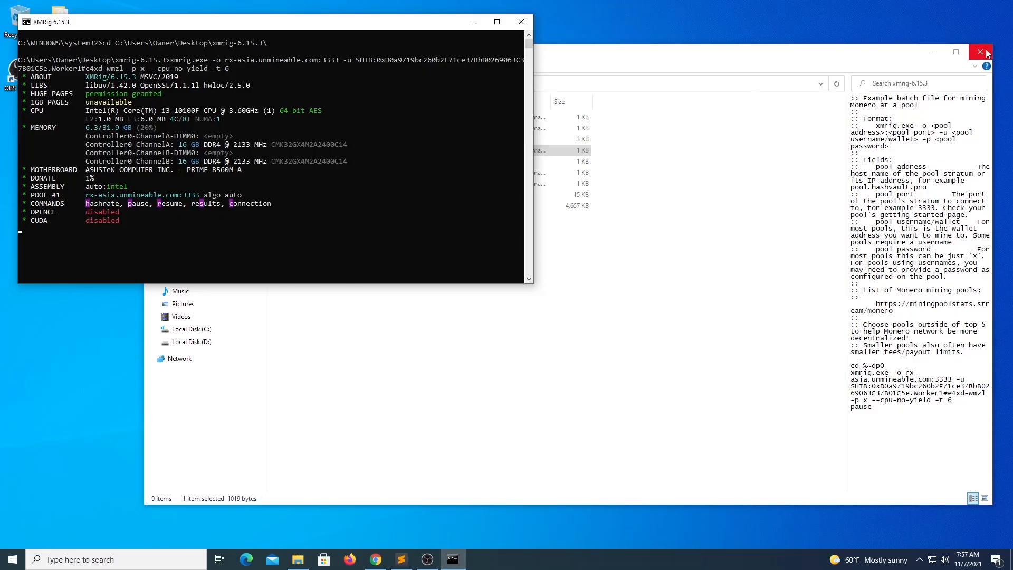
left_click(981, 52)
left_click_drag(325, 25, 660, 113)
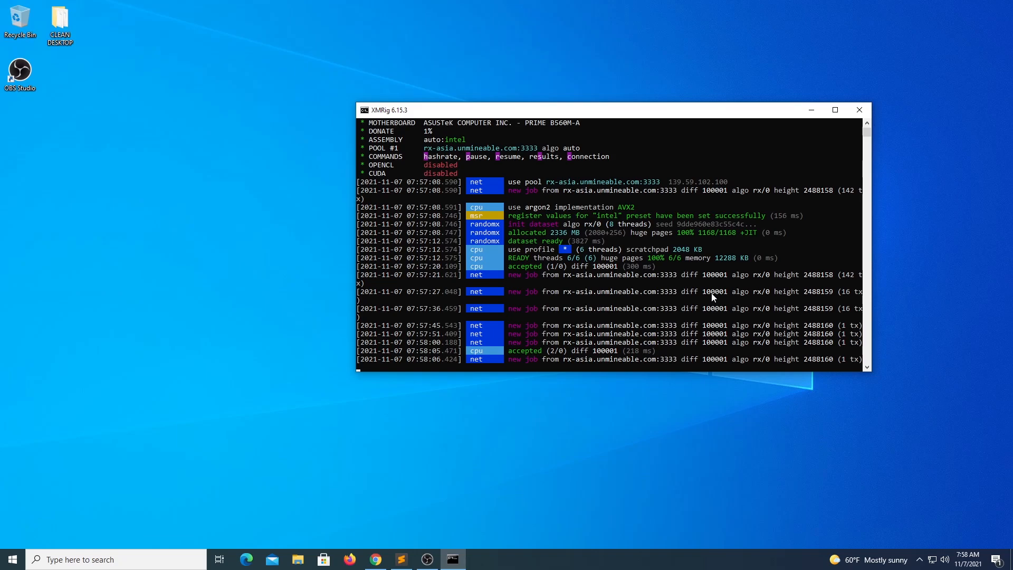
Step: Print XMRig's hashrate report, about 1692.8 H/s across six CPU threads
key("h")
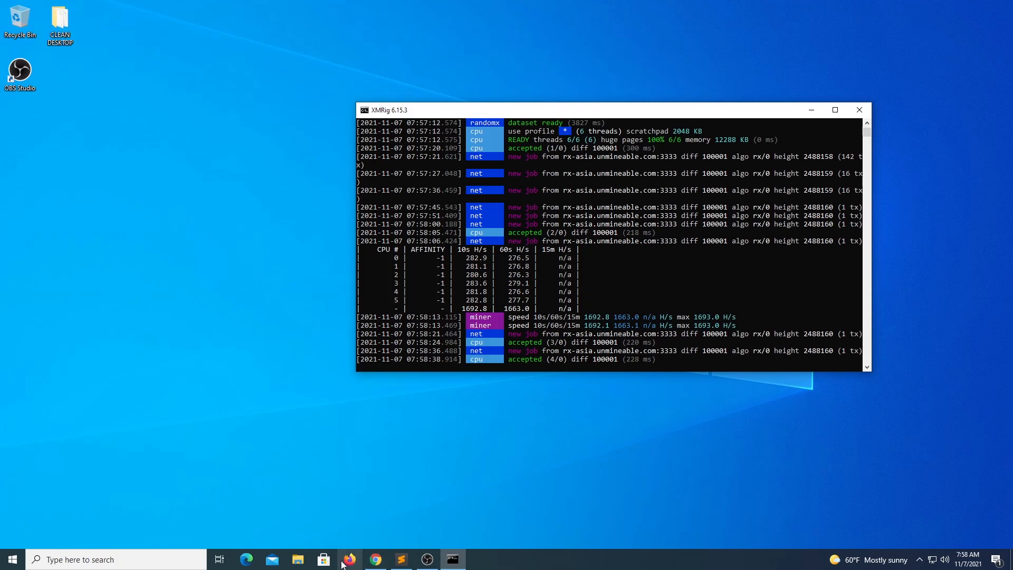
left_click(856, 110)
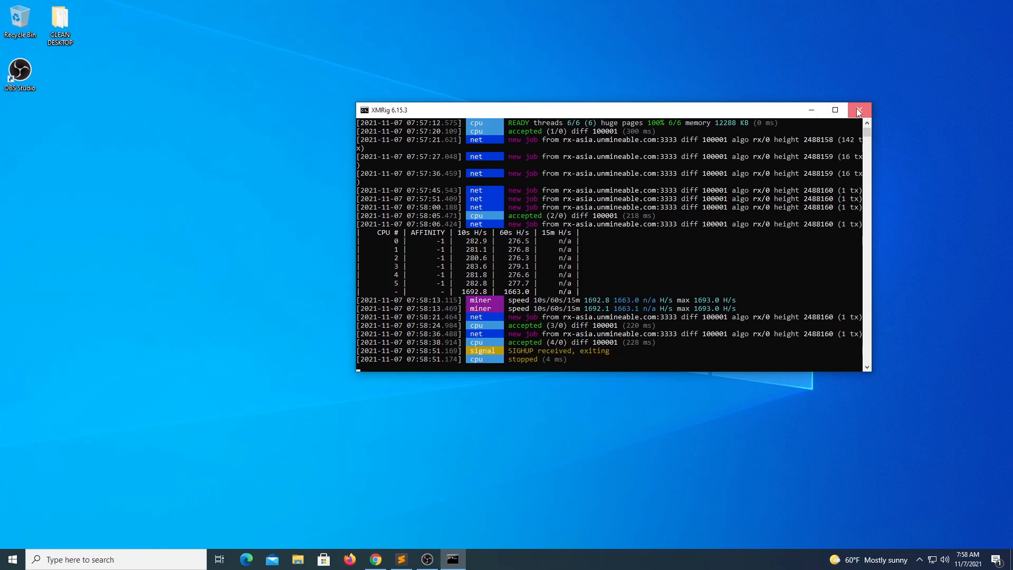
double_click(452, 232)
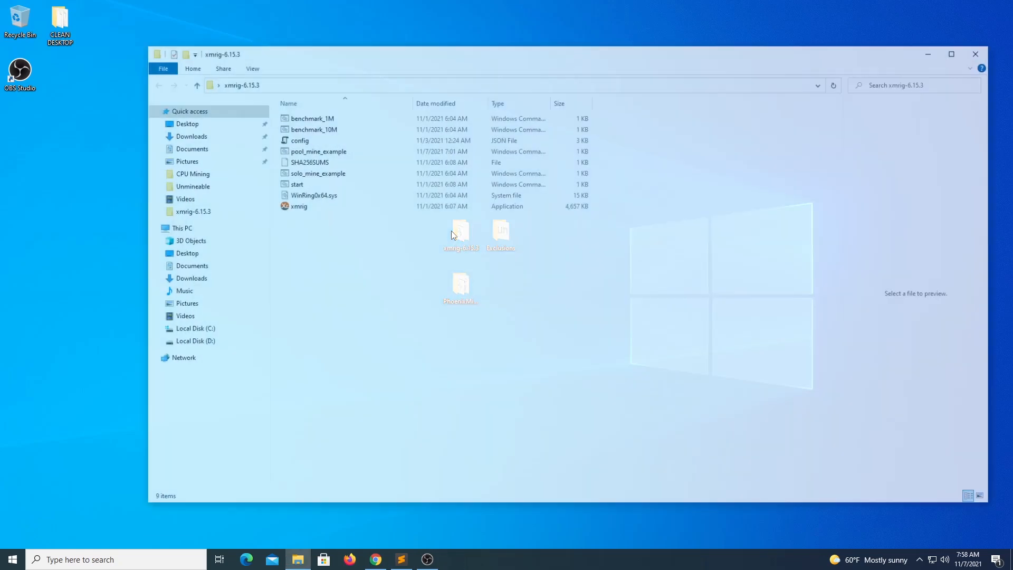
left_click(302, 152)
right_click(301, 152)
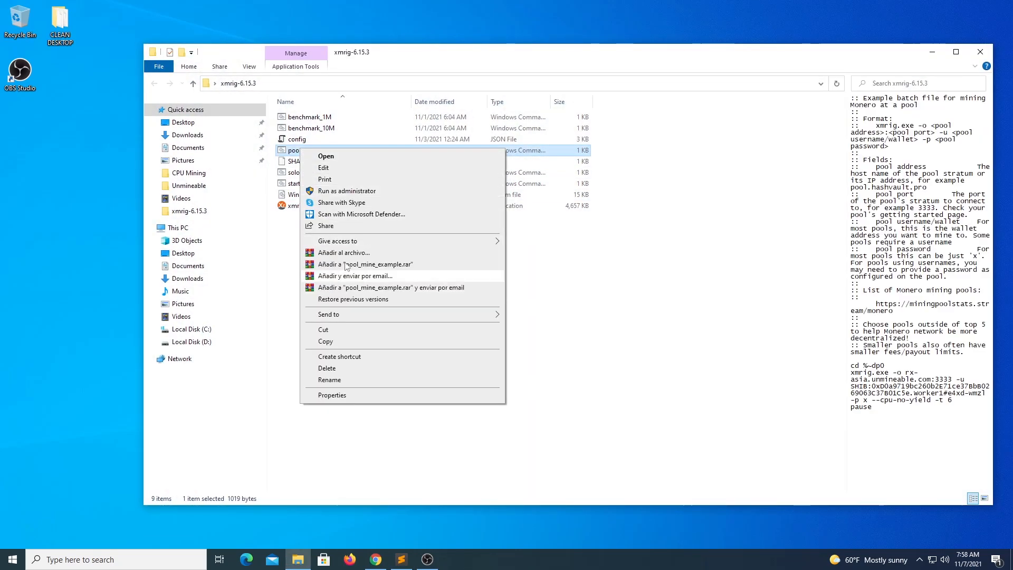
left_click(338, 169)
left_click_drag(536, 338, 479, 338)
left_click(514, 338)
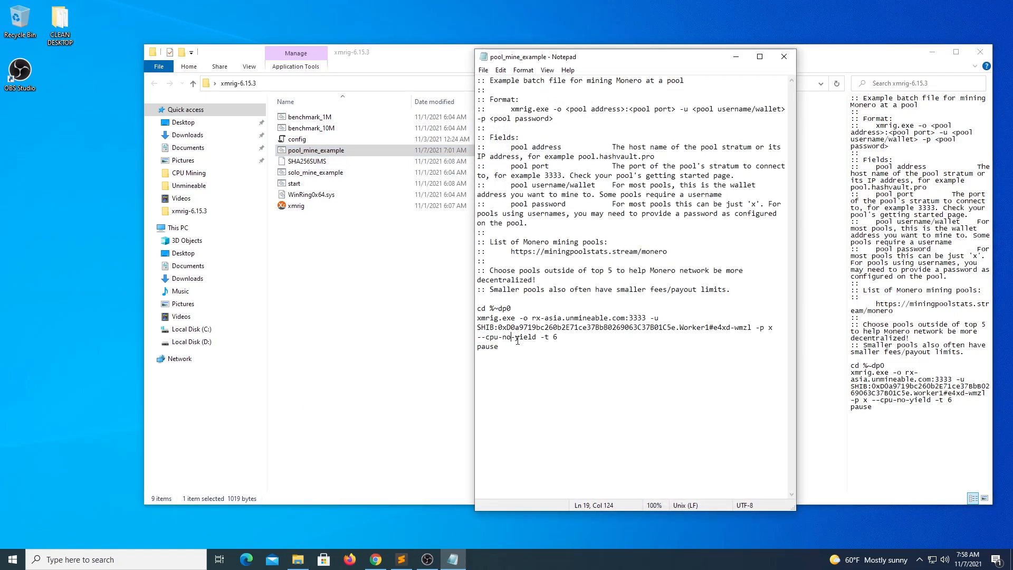
mouse_move(540, 337)
left_mouse_down()
mouse_move(558, 342)
mouse_move(542, 340)
left_mouse_up()
left_click(552, 363)
left_click(558, 338)
left_click_drag(560, 339, 540, 339)
left_click(736, 57)
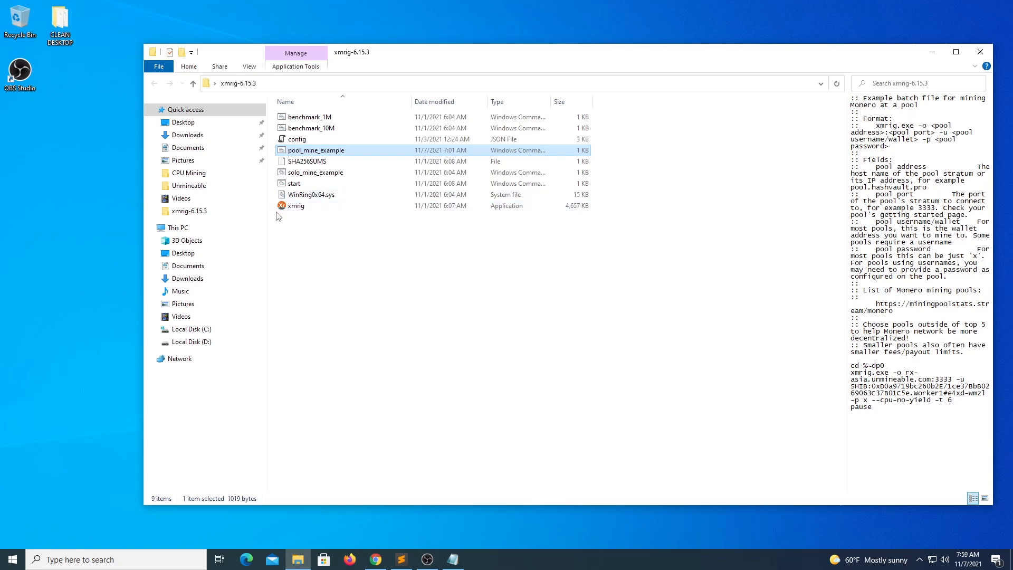
Step: Bring Chrome forward and view the error.png screenshot of the unrecognized xmrig.exe command
left_click(376, 559)
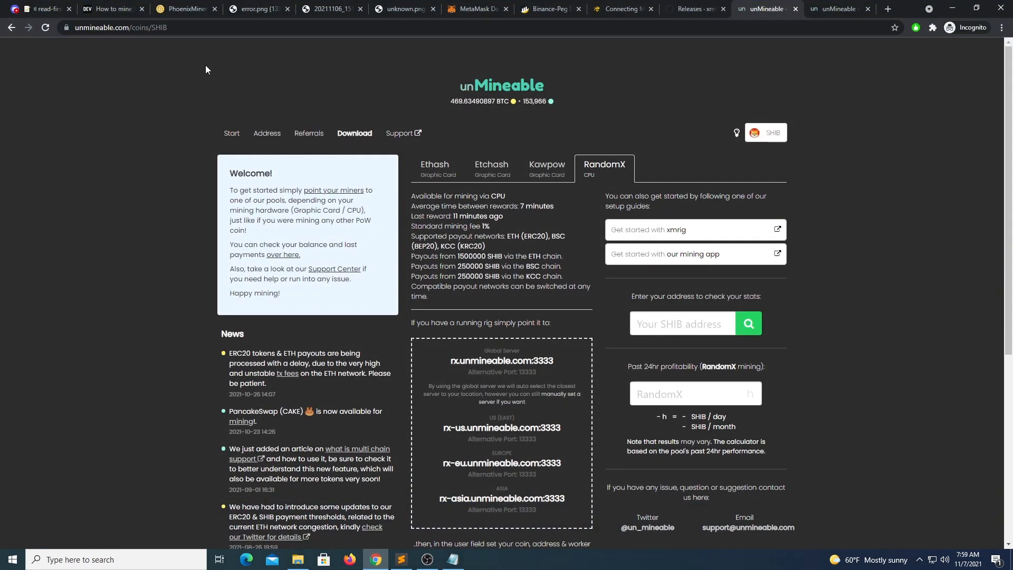
left_click(251, 10)
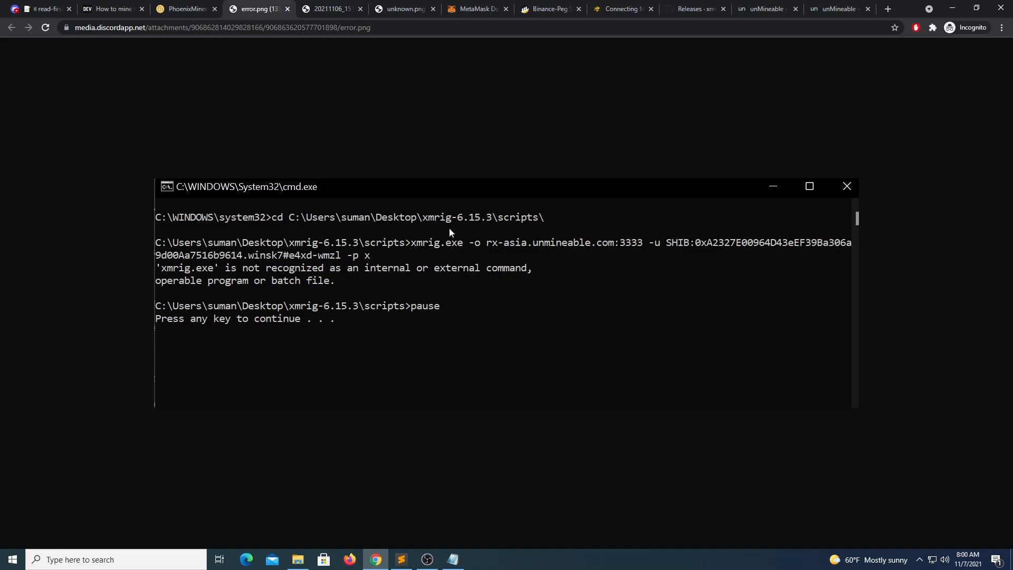
Step: Copy the xmrig application's folder Location from its Properties, then open pool_mine_example in Notepad
left_click(947, 11)
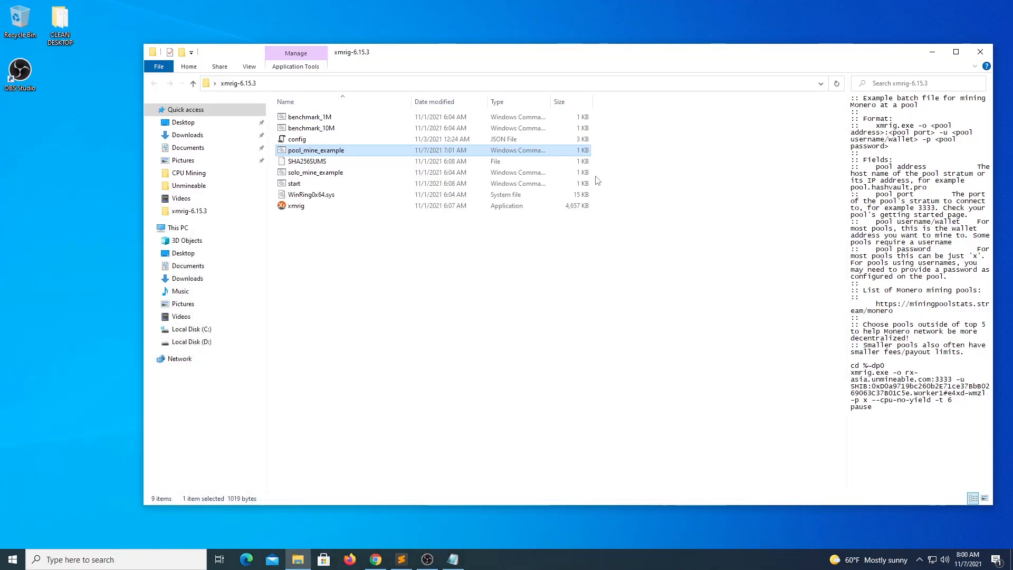
left_click(297, 209)
right_click(296, 207)
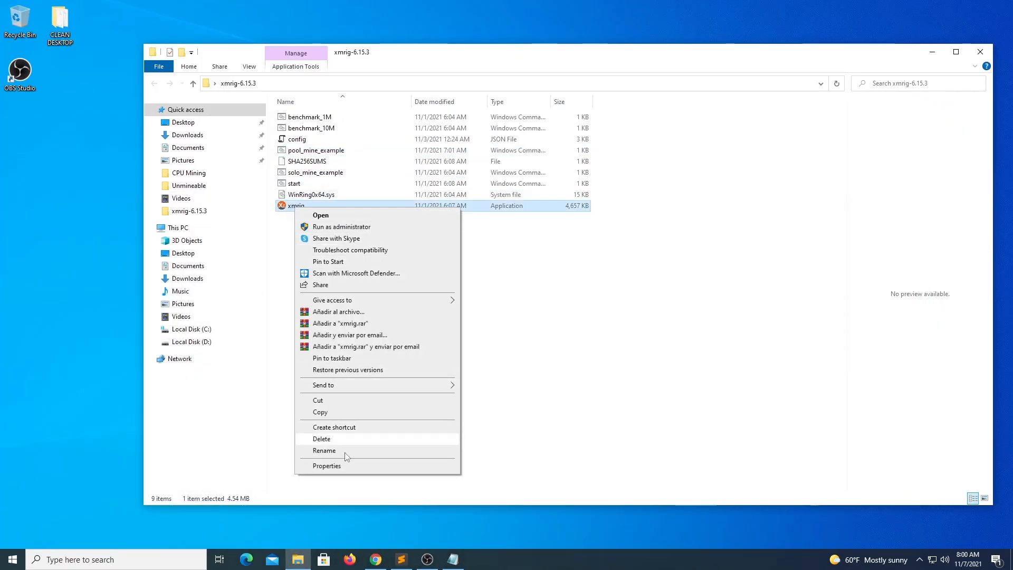
left_click(330, 466)
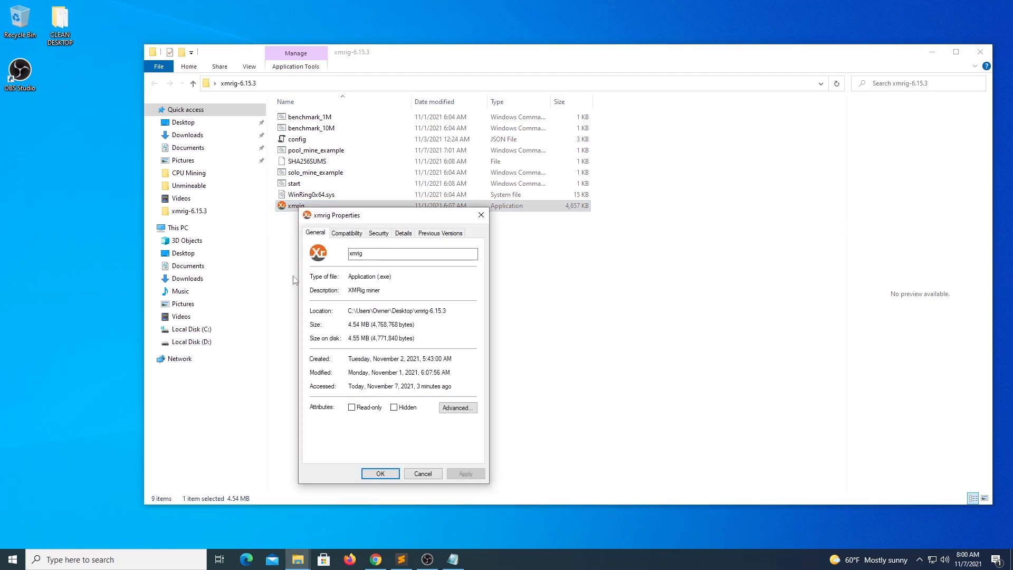
left_click_drag(349, 310, 446, 314)
key("ctrl+c")
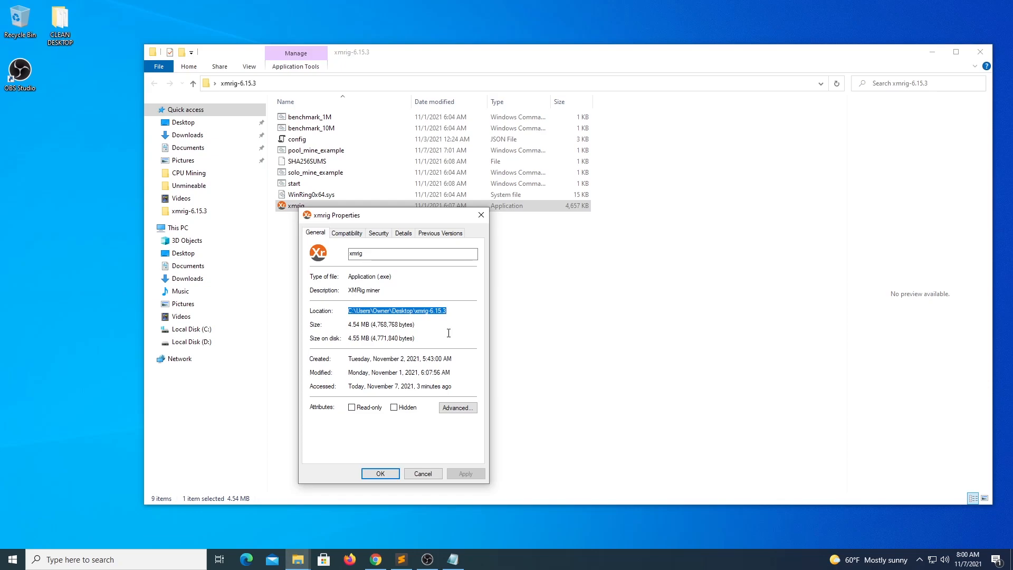
left_click(422, 474)
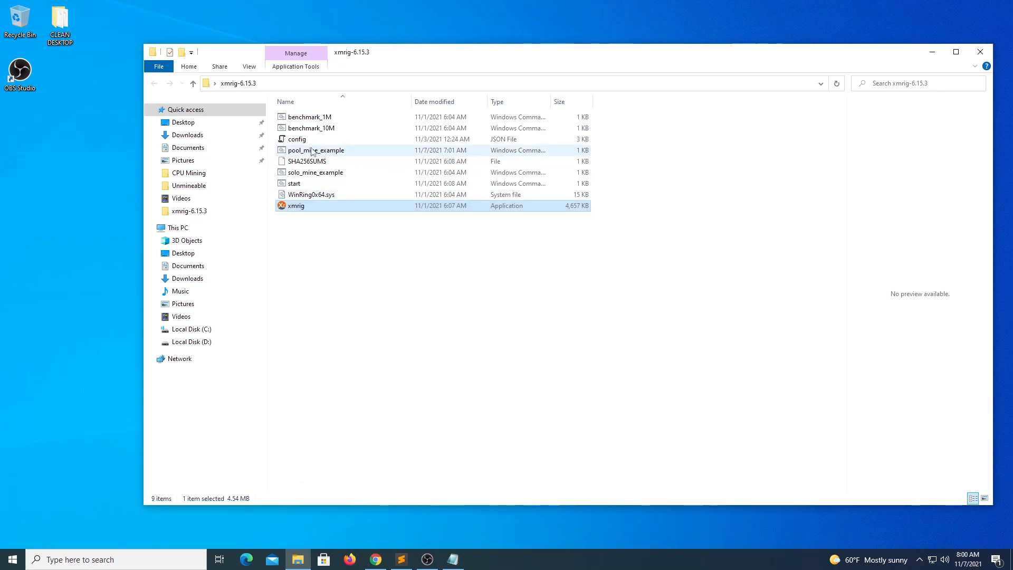
right_click(313, 150)
left_click(346, 167)
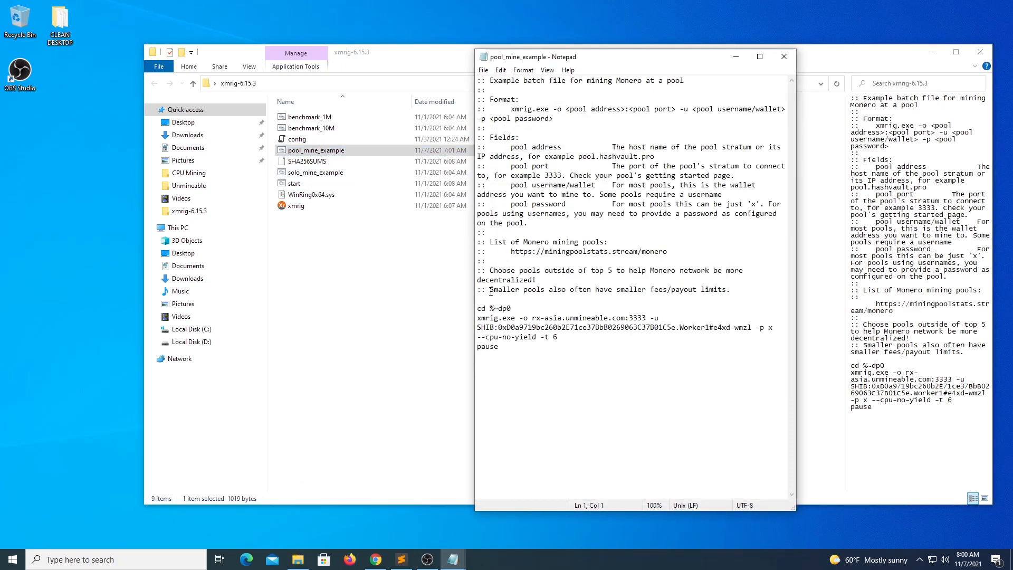
Step: Paste the xmrig-6.15.3 folder path plus a backslash before xmrig.exe, trying quotes around it
left_click(478, 318)
key("ctrl+v")
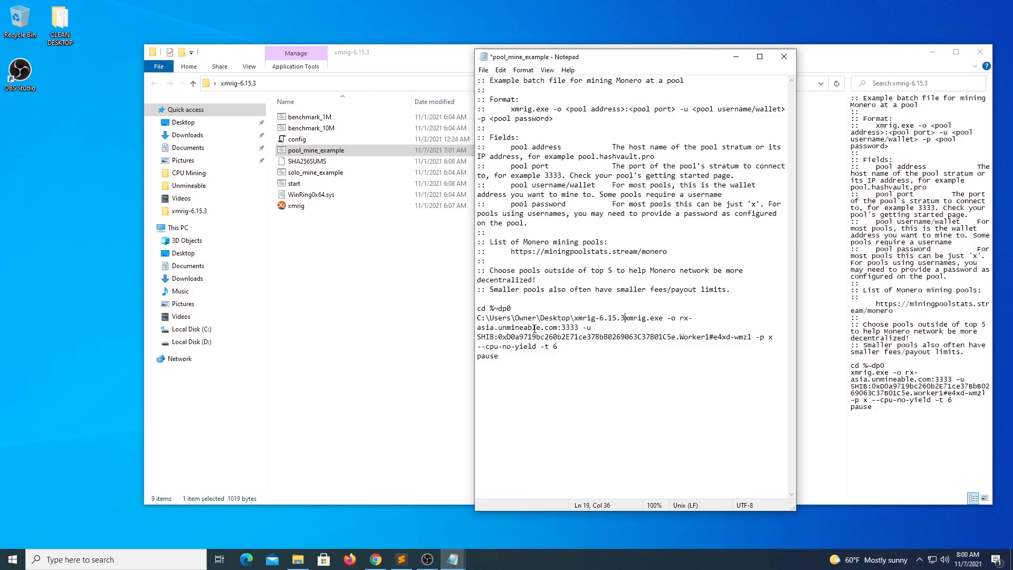
type("\\")
left_click_drag(668, 317, 476, 317)
left_click(559, 317)
left_click(572, 318)
type("!")
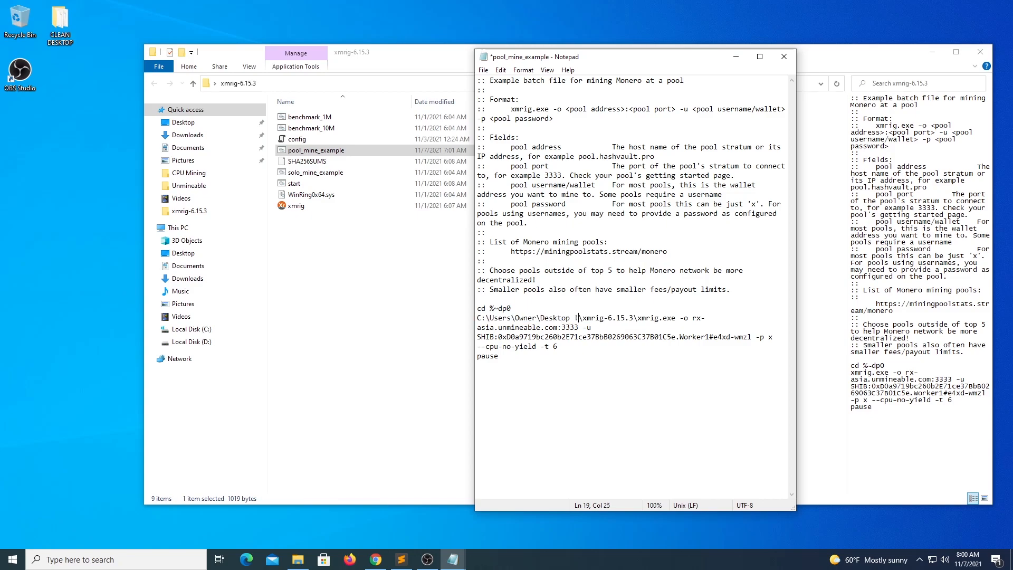
key("BackSpace")
type("1")
left_click(479, 317)
type("!")
key("BackSpace")
type("\"")
left_click(679, 317)
type("\"")
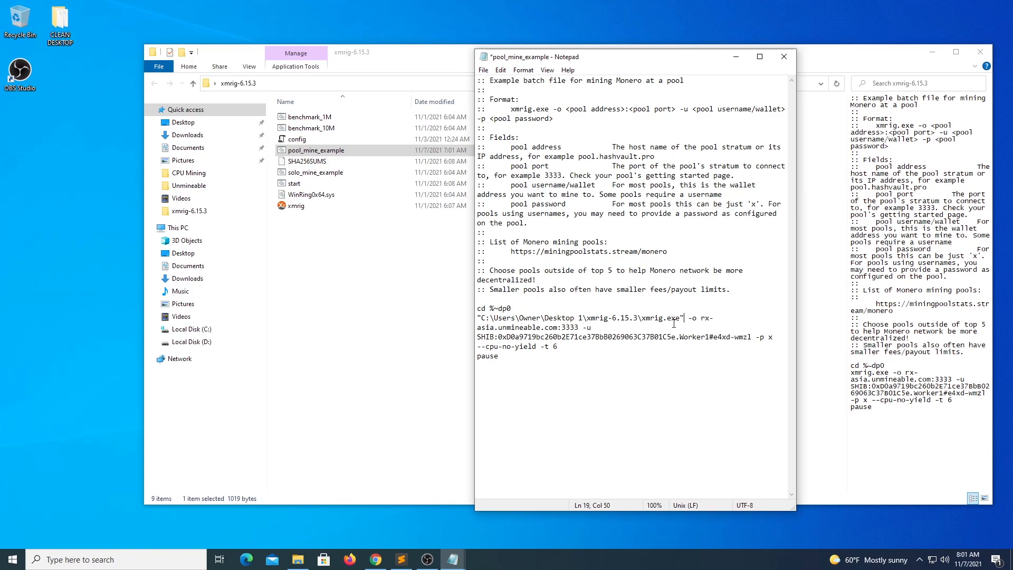
Step: Remove the stray 1 and both quotes from the path, then save the batch file
left_click(583, 318)
key("BackSpace")
key("BackSpace")
left_click(672, 319)
key("Delete")
left_click(481, 317)
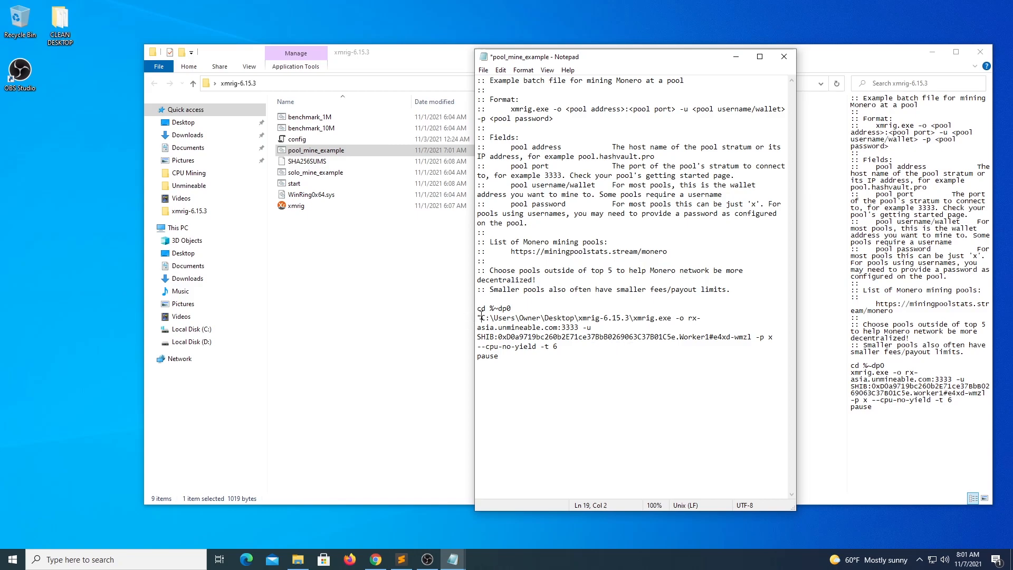
key("BackSpace")
key("ctrl+s")
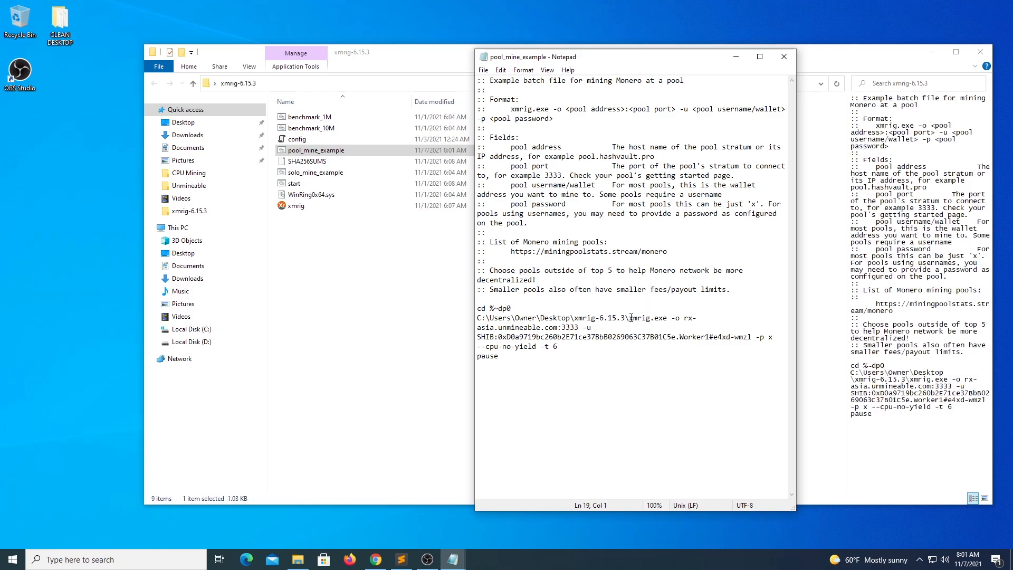
Step: Show the Discord photo of XMRig 6.15.3 mining on rx.unmineable.com:3333 in Chrome
left_click(376, 560)
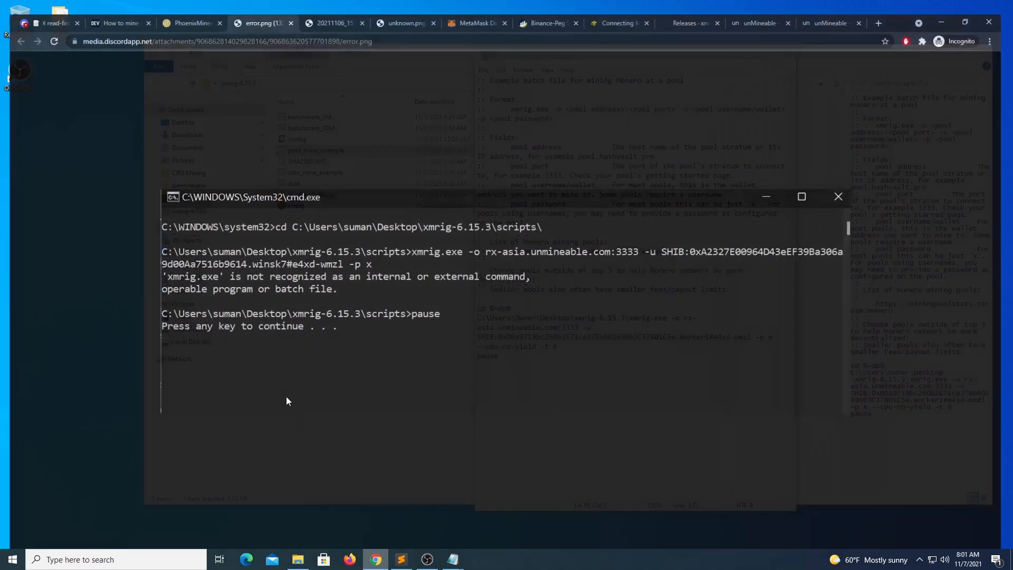
left_click(317, 12)
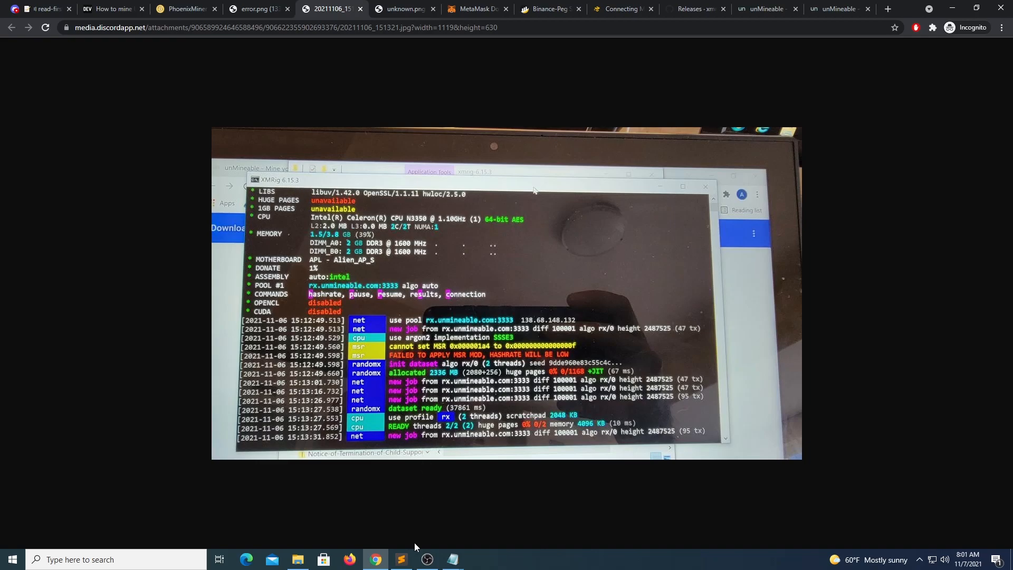
Step: Open xmrig's config.json in Sublime Text from the xmrig folder
left_click(402, 562)
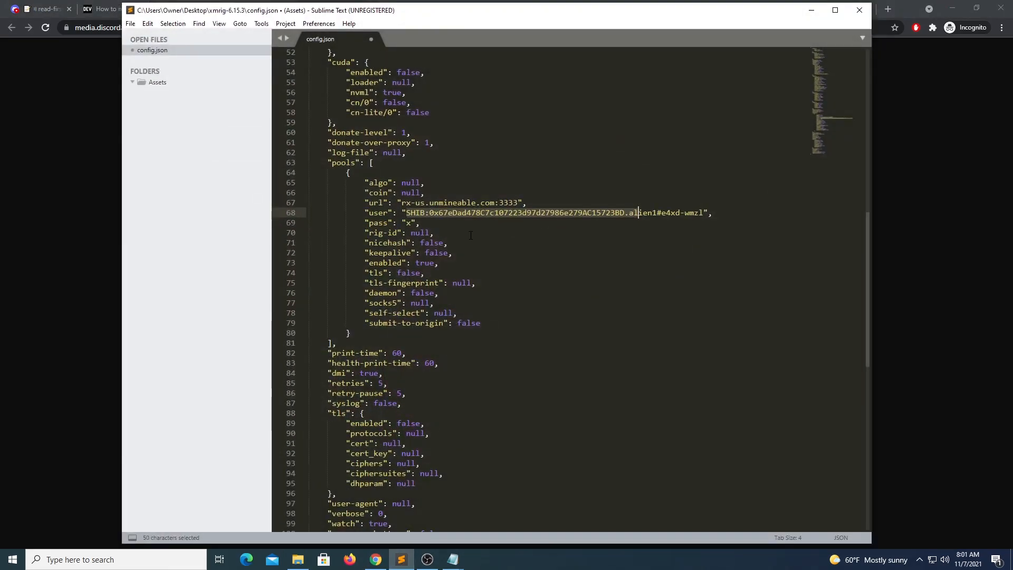
scroll(445, 253, "up", 12)
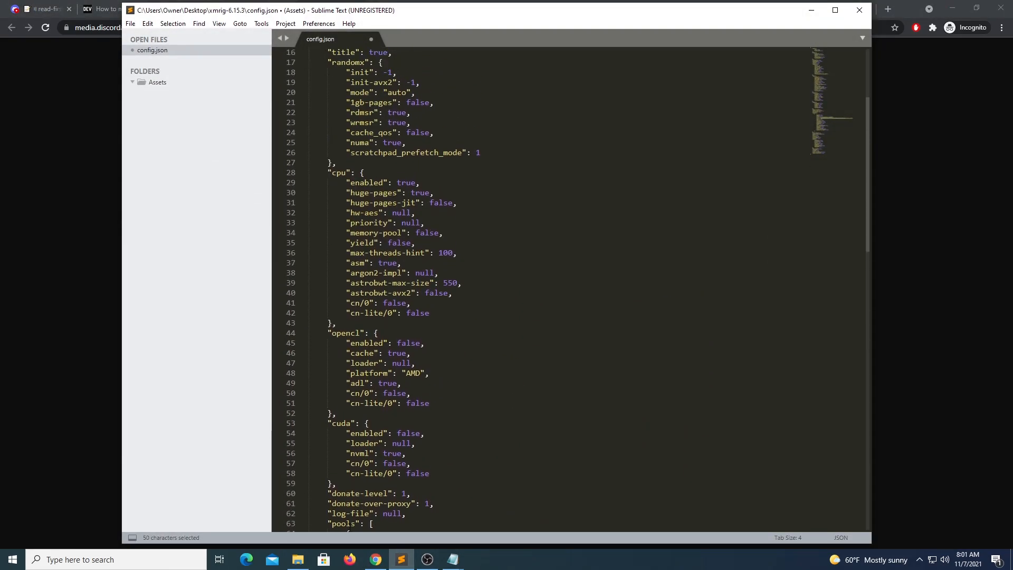
left_click(298, 560)
left_click(296, 141)
right_click(294, 144)
mouse_move(336, 201)
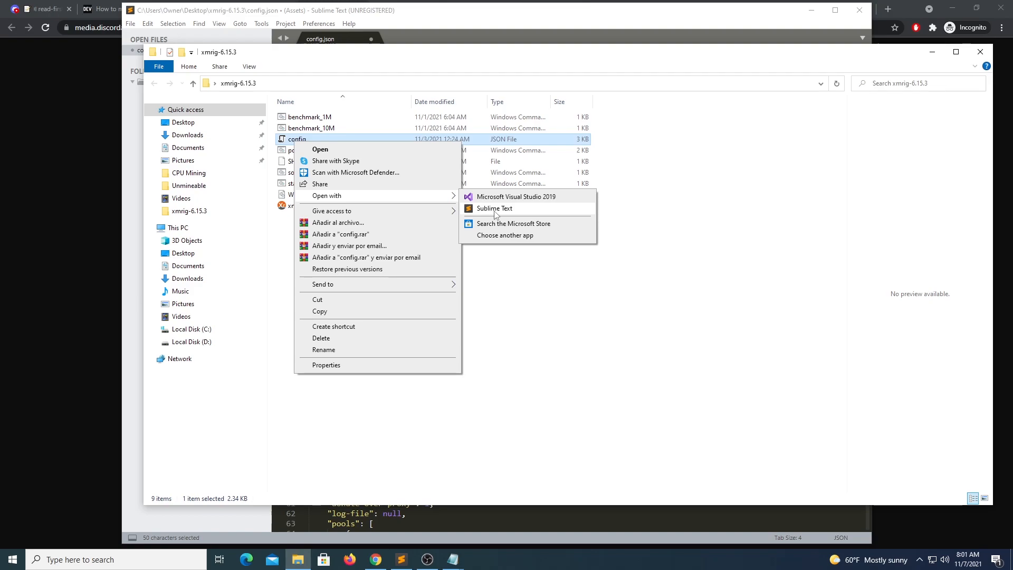
left_click(521, 521)
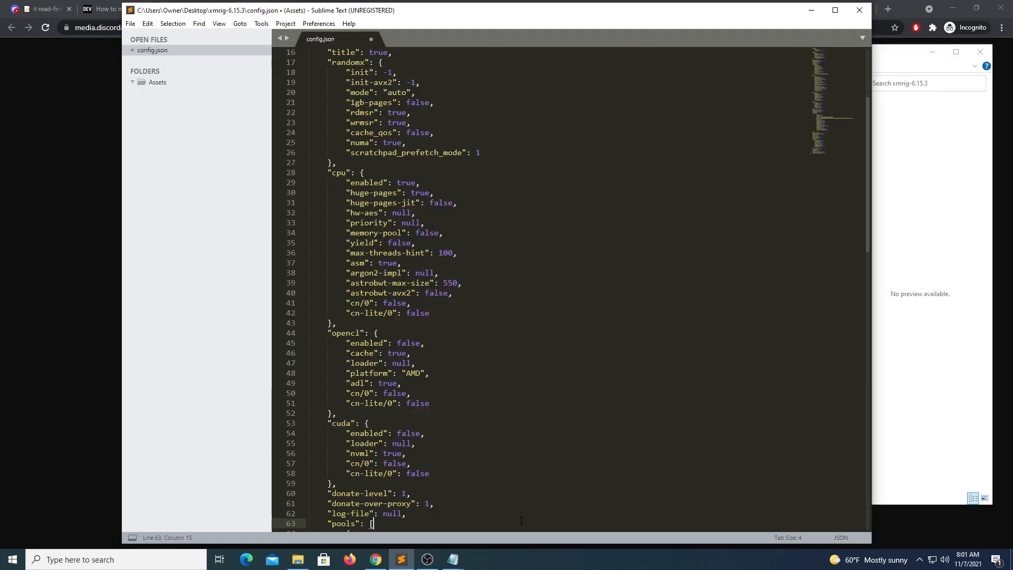
Step: Highlight the cpu section's huge-pages true and yield false settings
scroll(521, 521, "up", 1)
left_click_drag(331, 203, 397, 223)
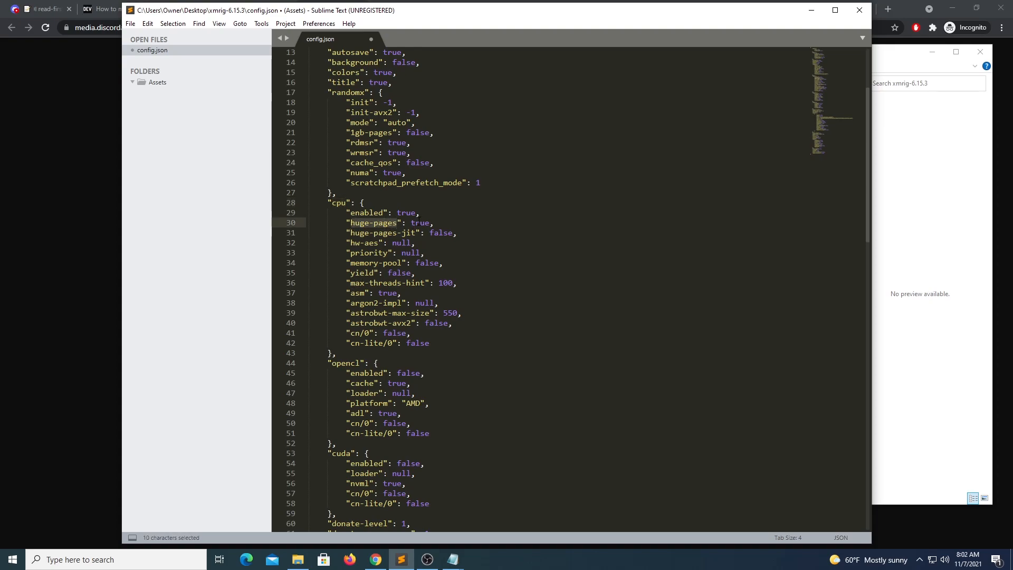
double_click(420, 223)
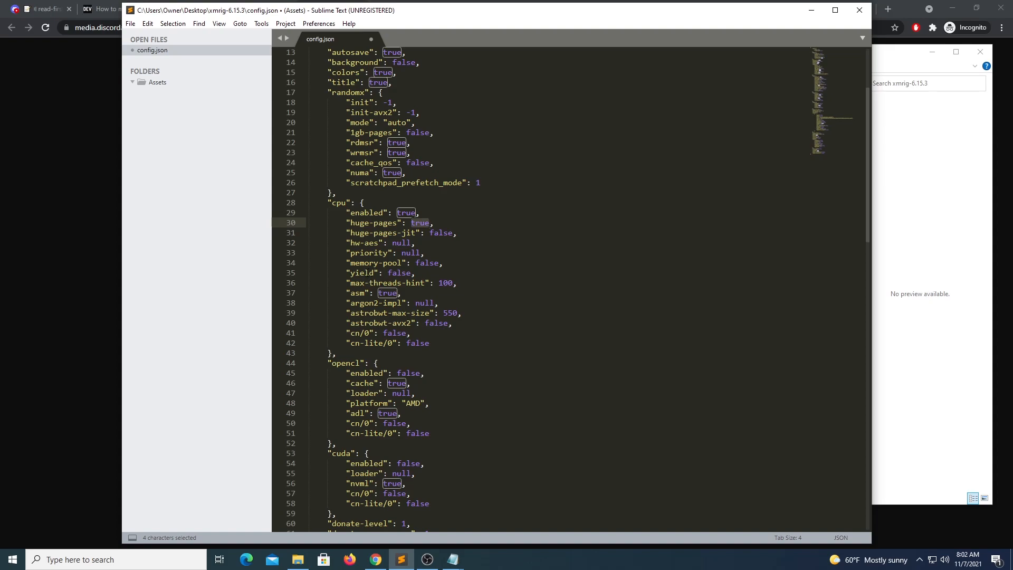
double_click(369, 272)
left_click(397, 272)
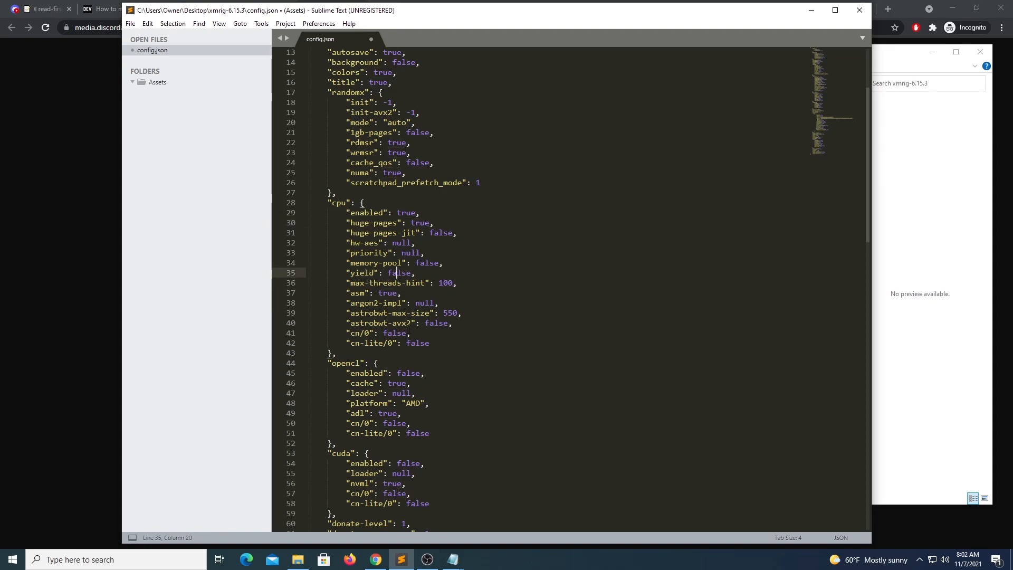
double_click(398, 273)
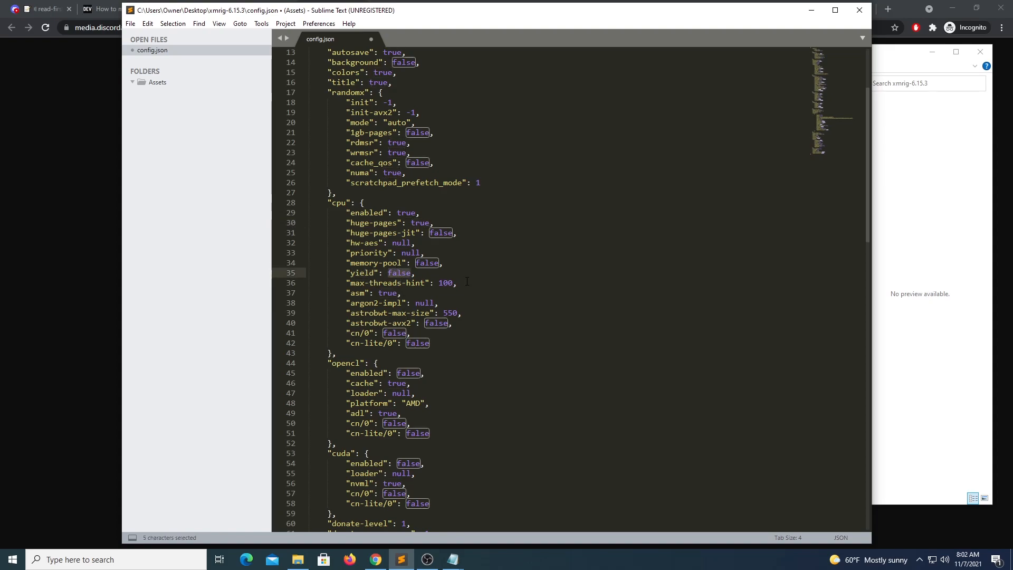
Step: Point out pool URL rx-us.unmineable.com:3333 and the SHIB user's coin prefix, worker name and referral code
scroll(467, 282, "down", 2)
scroll(466, 278, "down", 8)
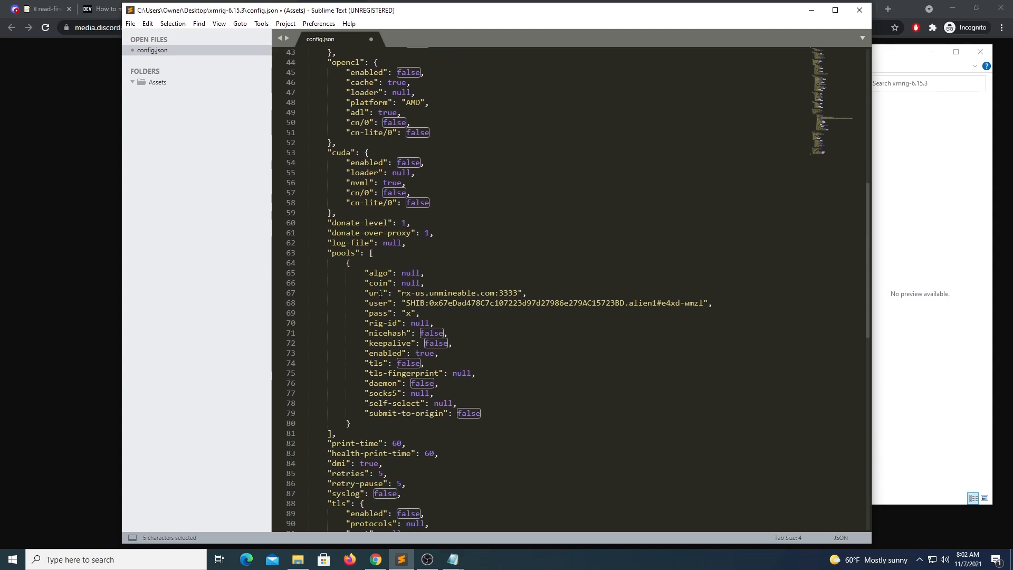
double_click(376, 293)
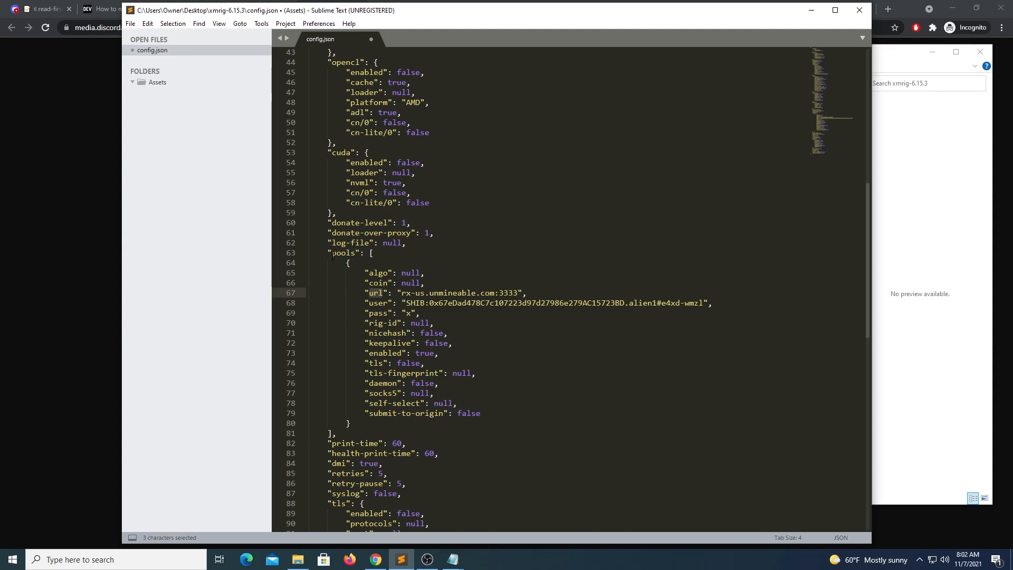
left_click_drag(401, 293, 520, 294)
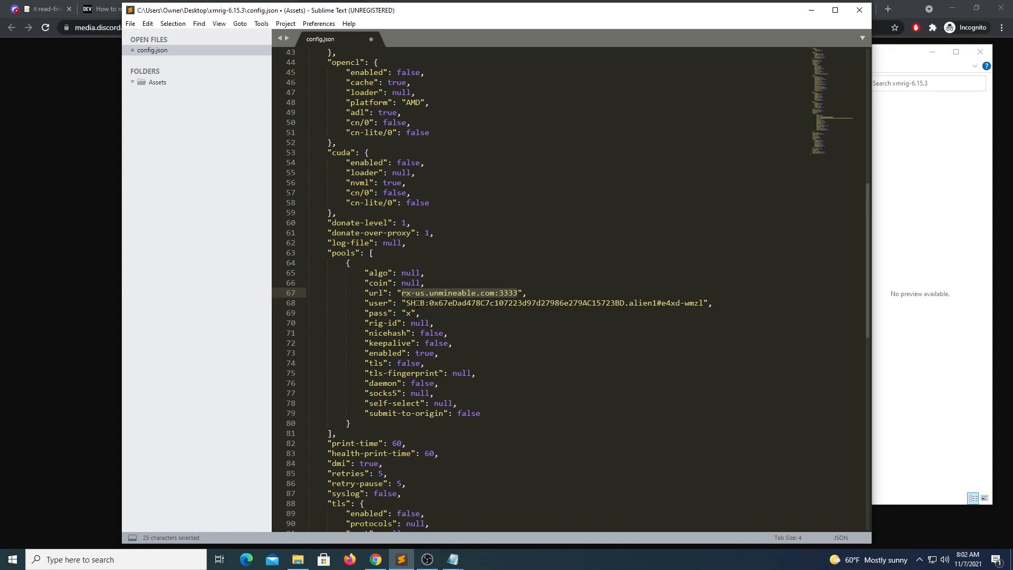
mouse_move(424, 303)
left_mouse_down()
mouse_move(405, 303)
mouse_move(438, 303)
left_mouse_up()
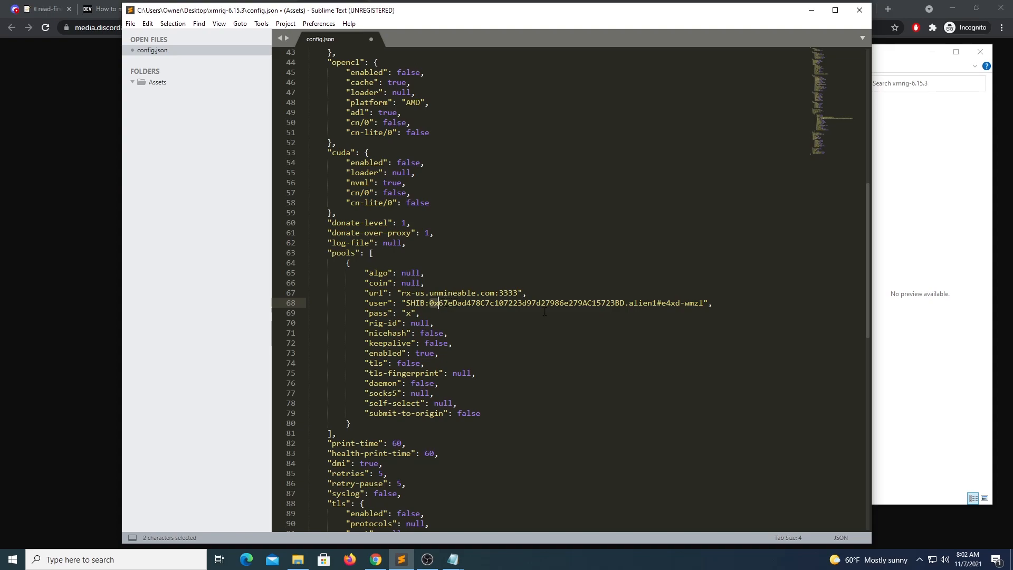
left_click(647, 303)
left_click(670, 304)
Step: Preview pool_mine_example in the xmrig-6.15.3 folder and return to the XMRig console photo
left_click(89, 151)
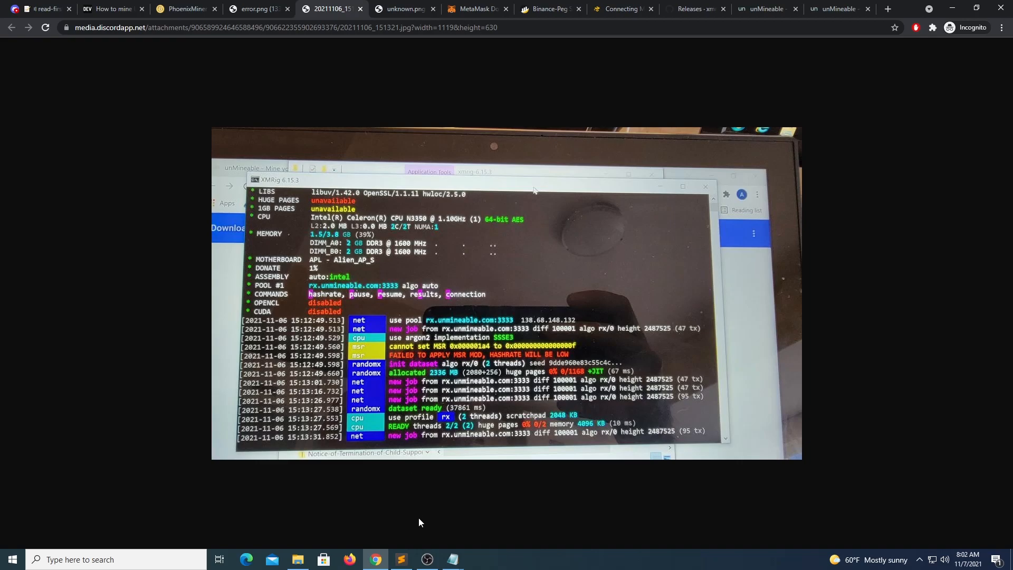
left_click(298, 560)
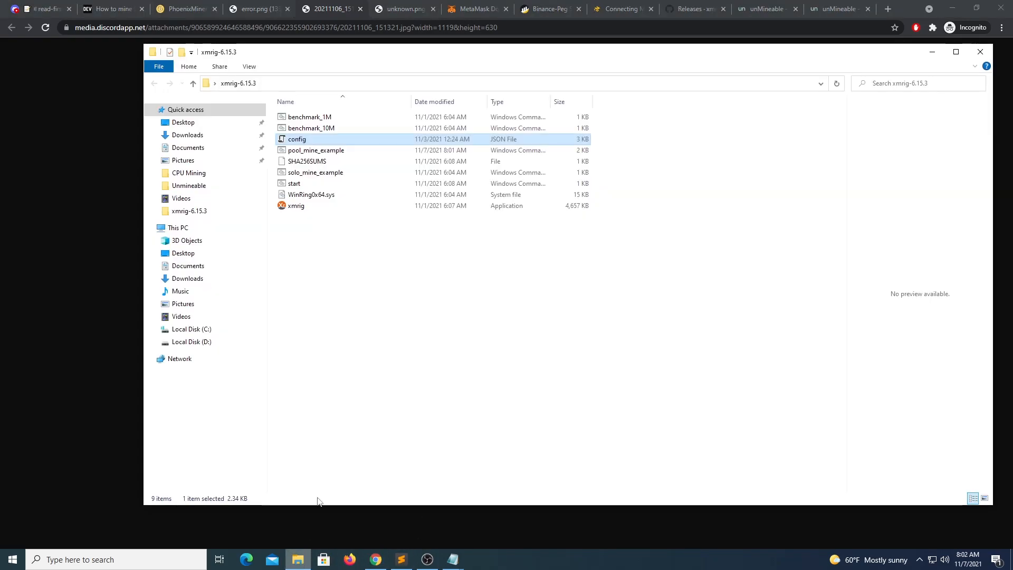
left_click(326, 153)
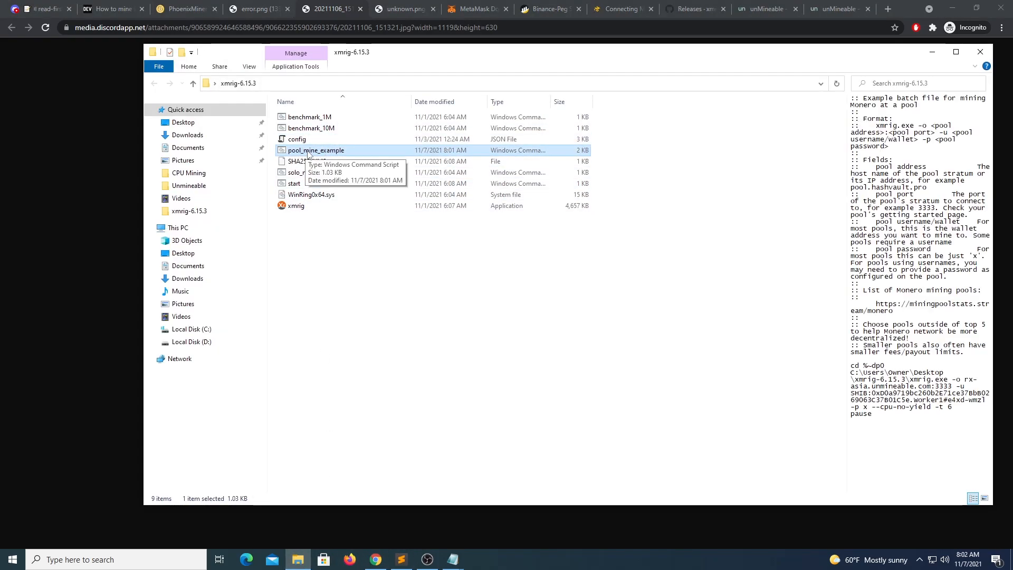
left_click(123, 190)
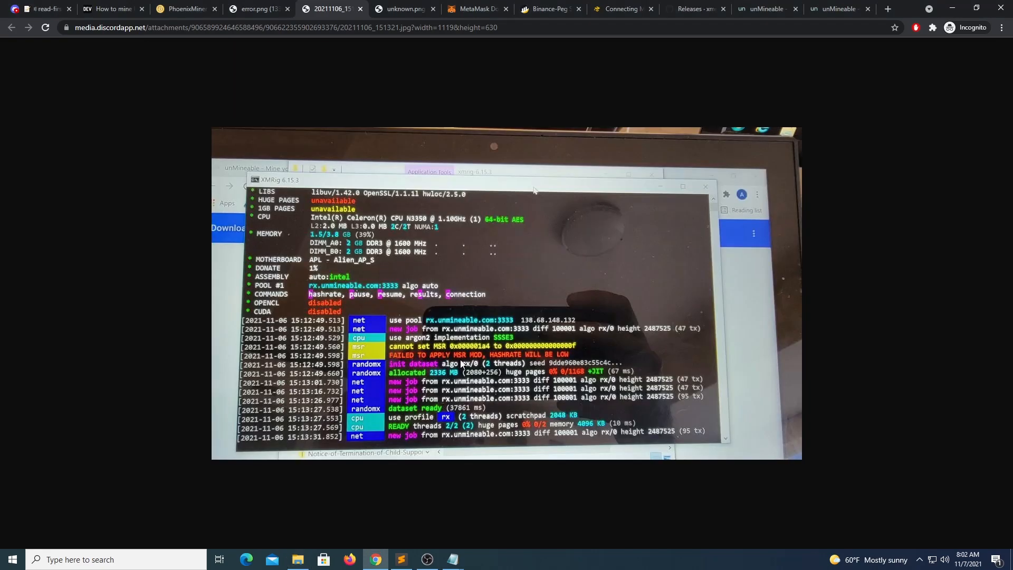
Step: View the unknown.png screenshot of XMRig running 6 threads at about 2300 H/s, then return to config.json
left_click(386, 11)
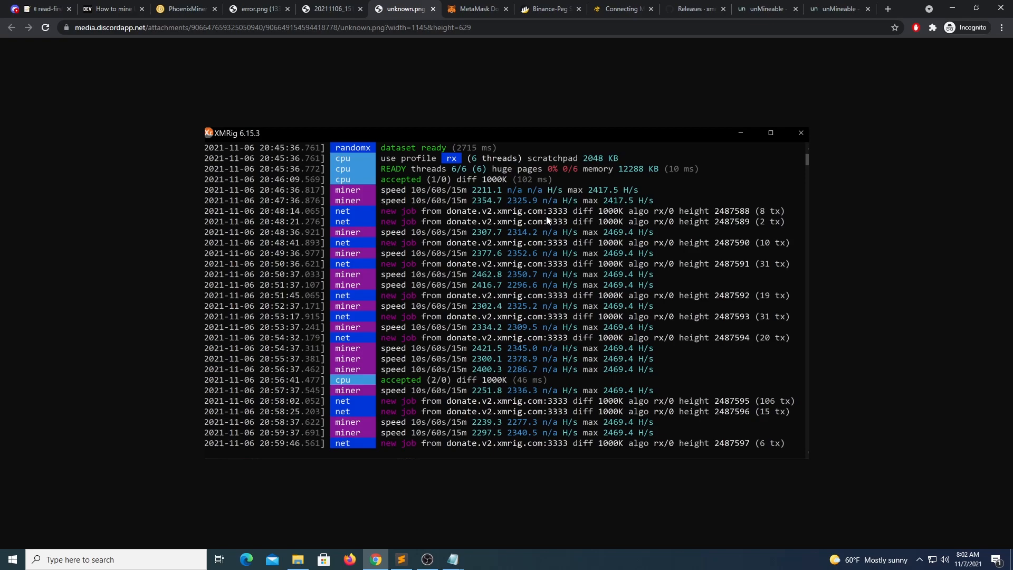
left_click(401, 559)
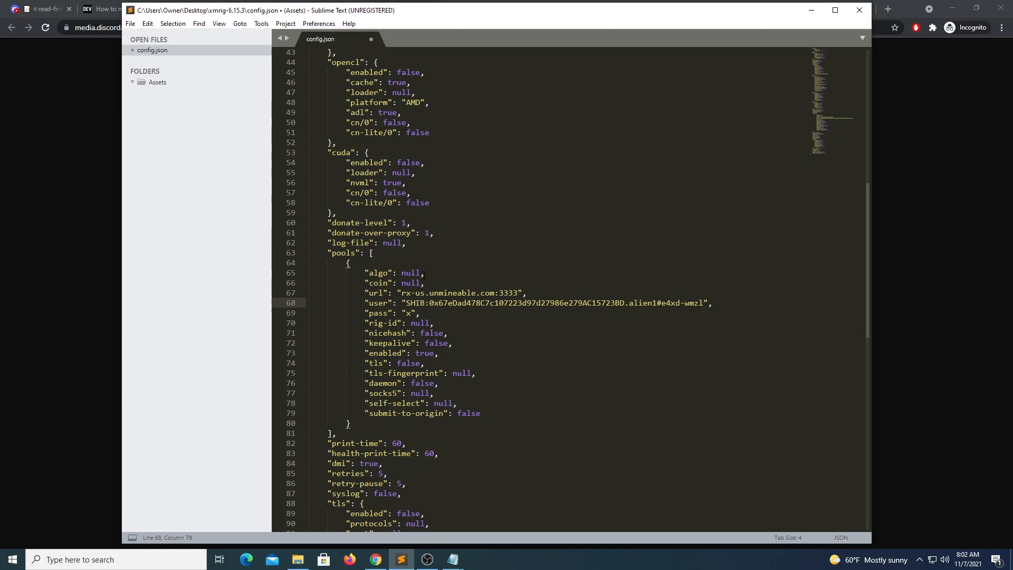
Step: Highlight the url value on line 67 and SHIB user value on line 68, then return to the screenshot
left_click_drag(402, 293, 518, 293)
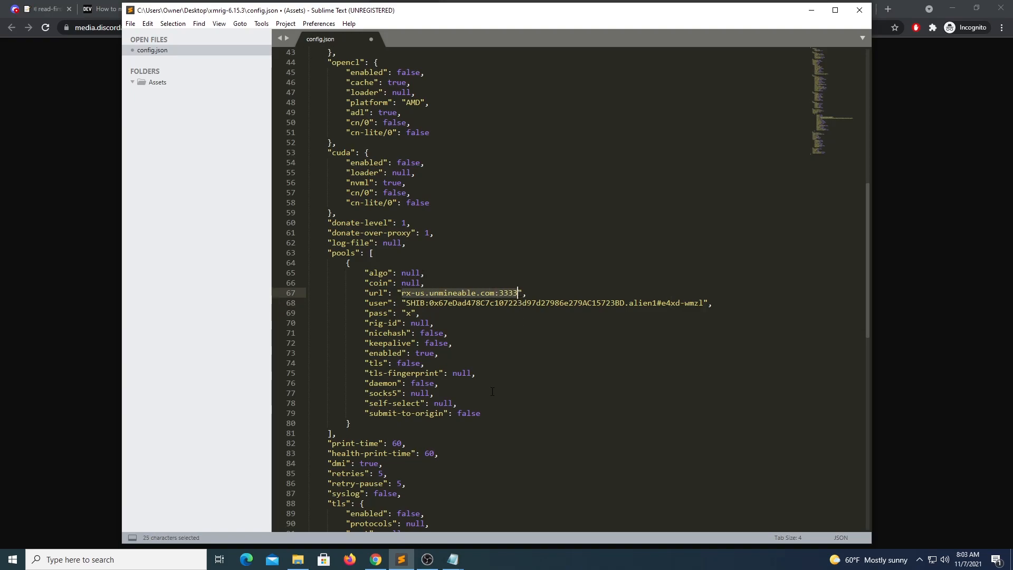
left_click_drag(405, 303, 704, 303)
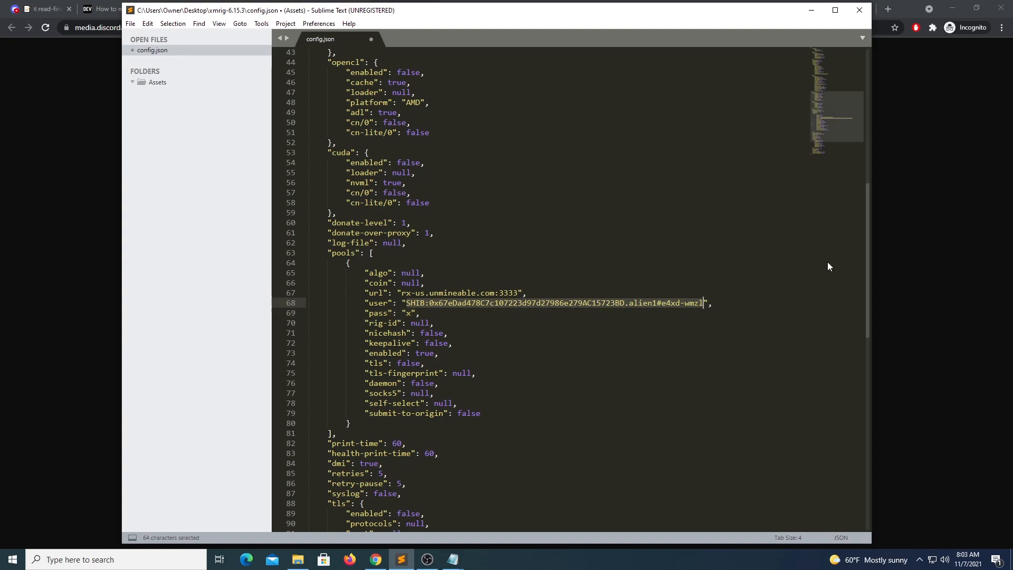
left_click(906, 190)
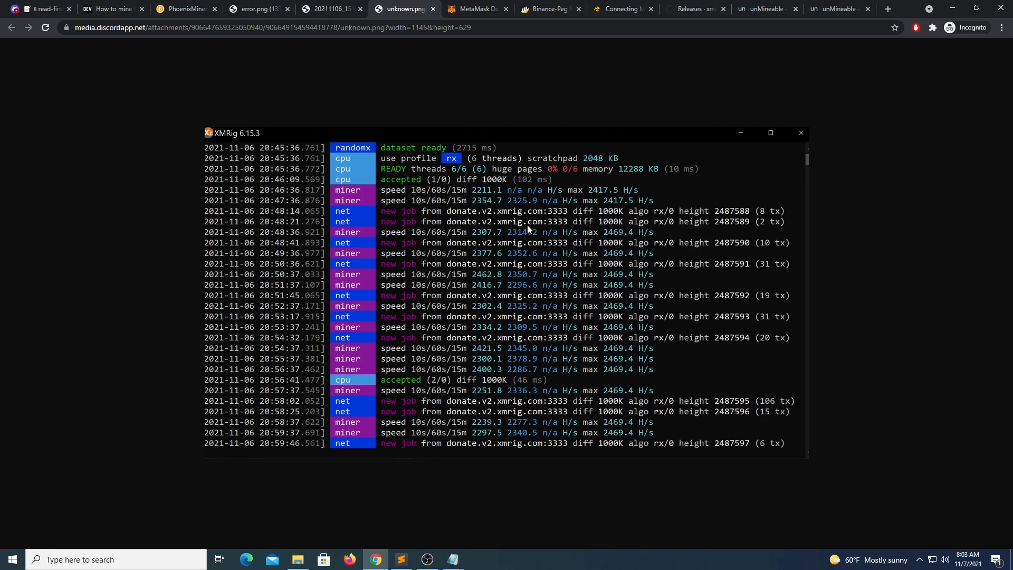
Step: Open the SHIBA INU address stats page on unMineable
left_click(824, 9)
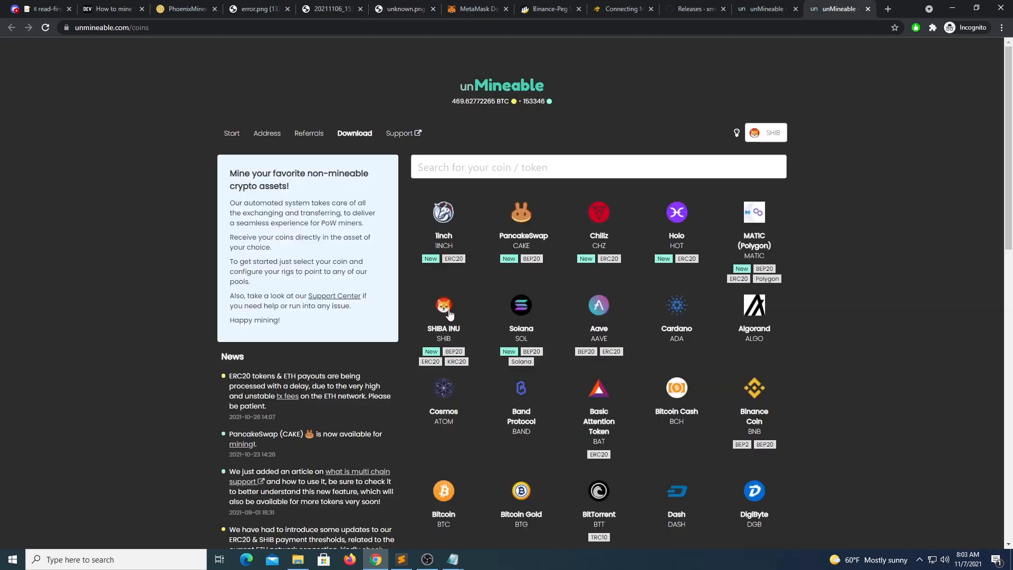
left_click(450, 309)
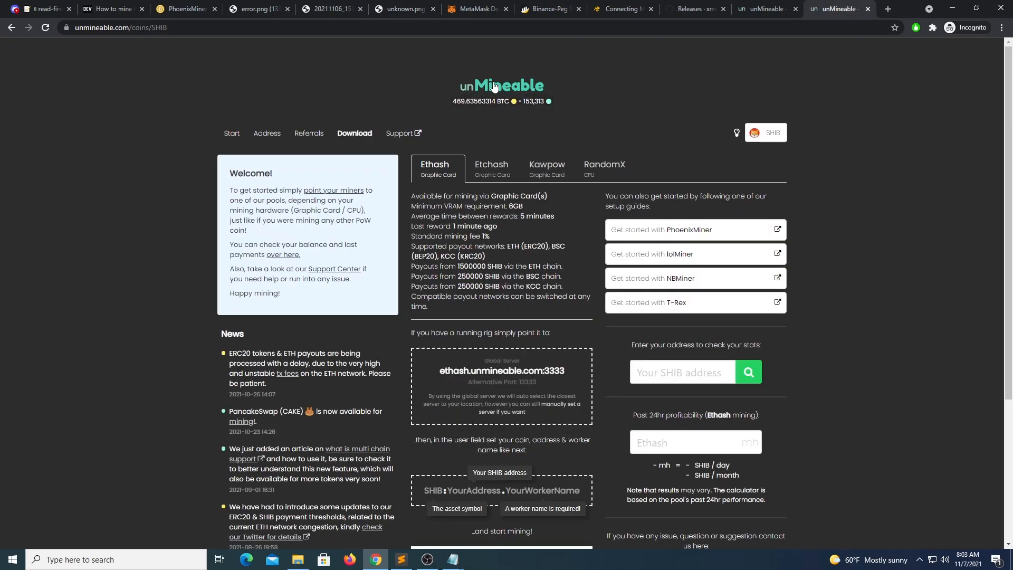
left_click(279, 136)
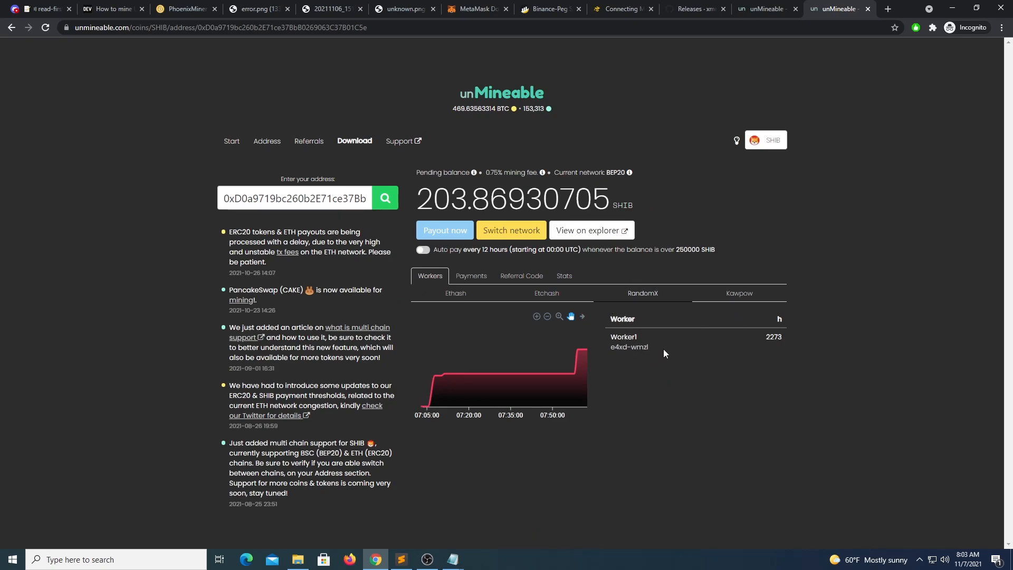
Step: Point out Worker1's 2273 hashrate, the BEP20 payout network and 0.75% fee, then minimise Chrome
left_click_drag(765, 337, 783, 338)
left_click(781, 336)
left_click_drag(606, 172, 625, 173)
left_click_drag(503, 173, 484, 171)
left_click(804, 199)
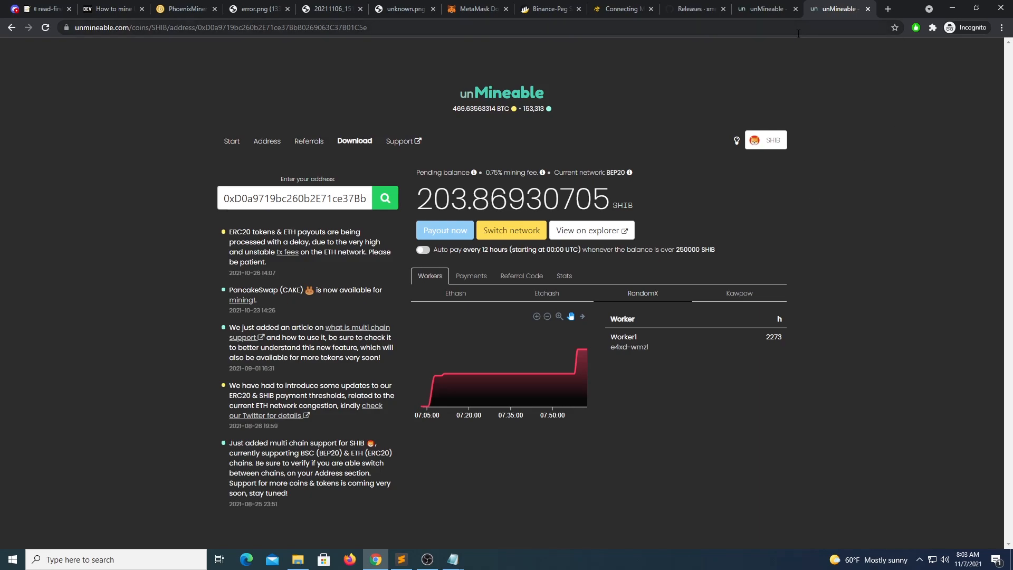
left_click(952, 11)
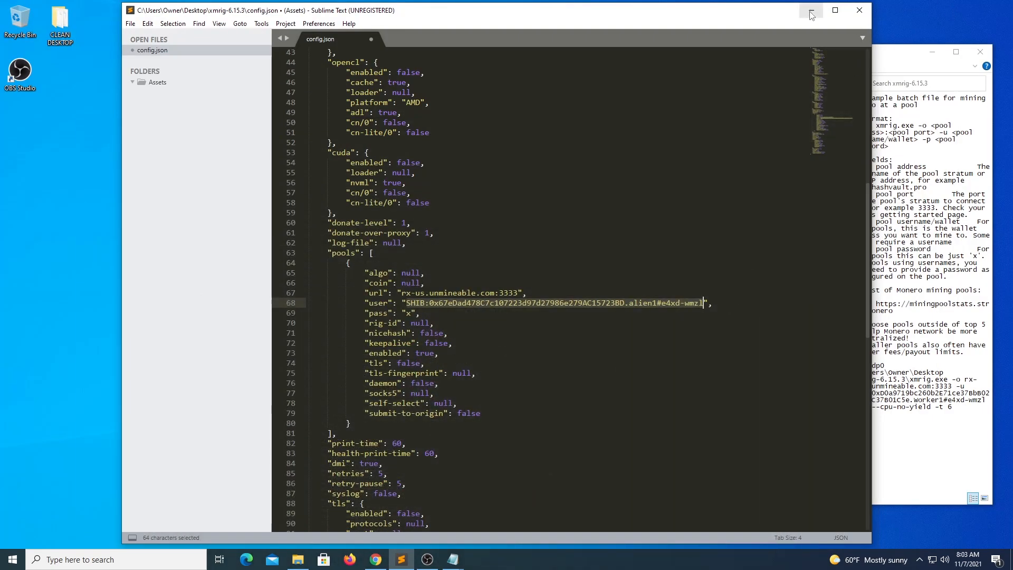
Step: Minimise Sublime Text, close pool_mine_example in Notepad and select the PhoenixMiner desktop folder
left_click(811, 15)
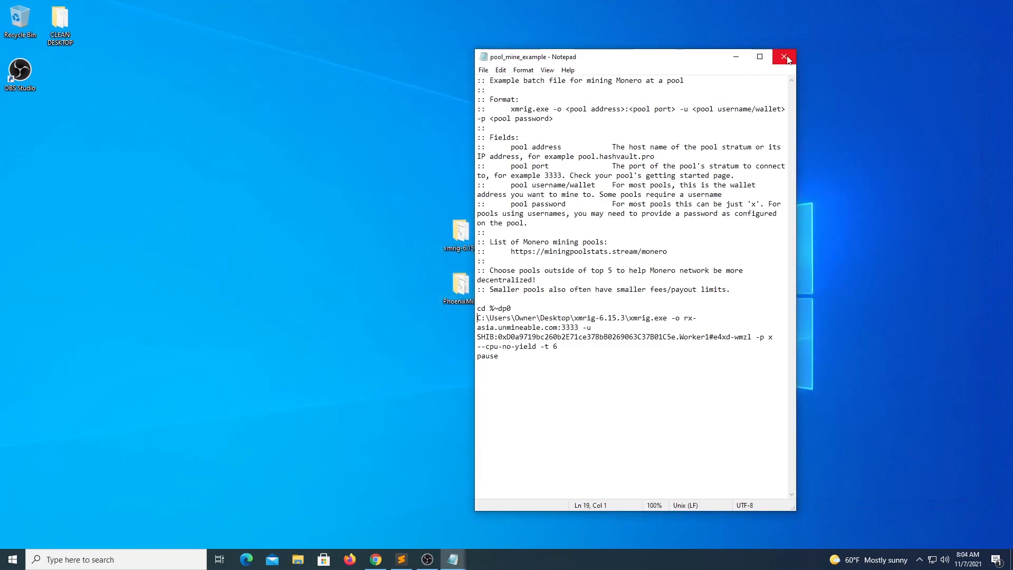
left_click(784, 56)
left_click(466, 290)
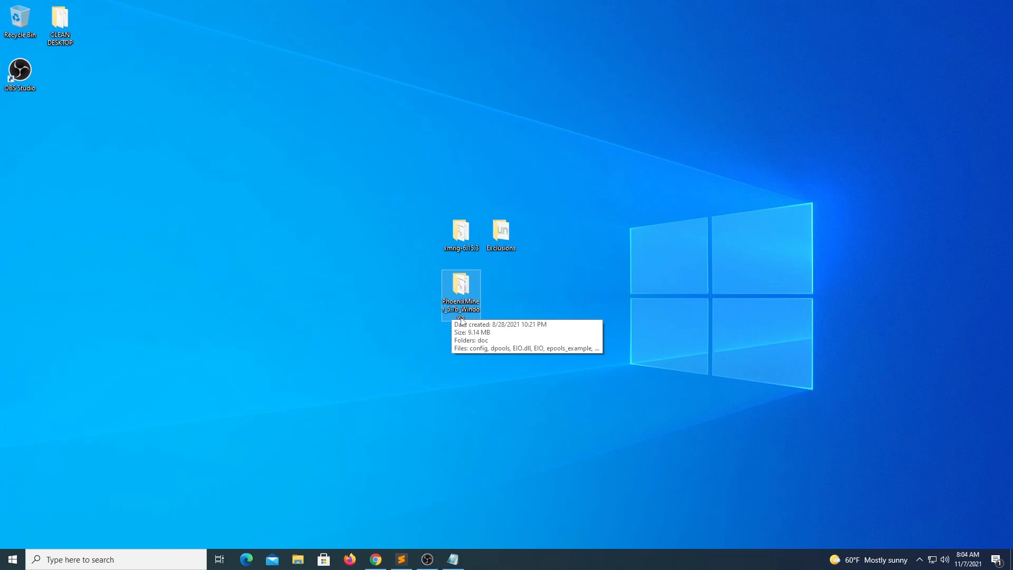
Step: Open the PhoenixMiner_5.7b_Windows folder and bring up start_miner_etc's context menu
double_click(460, 285)
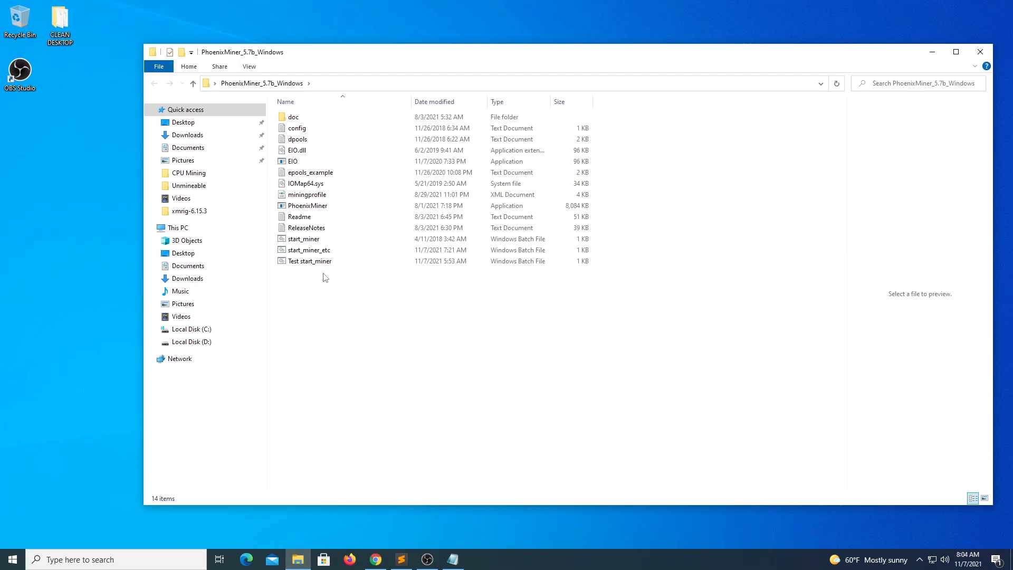
left_click(319, 254)
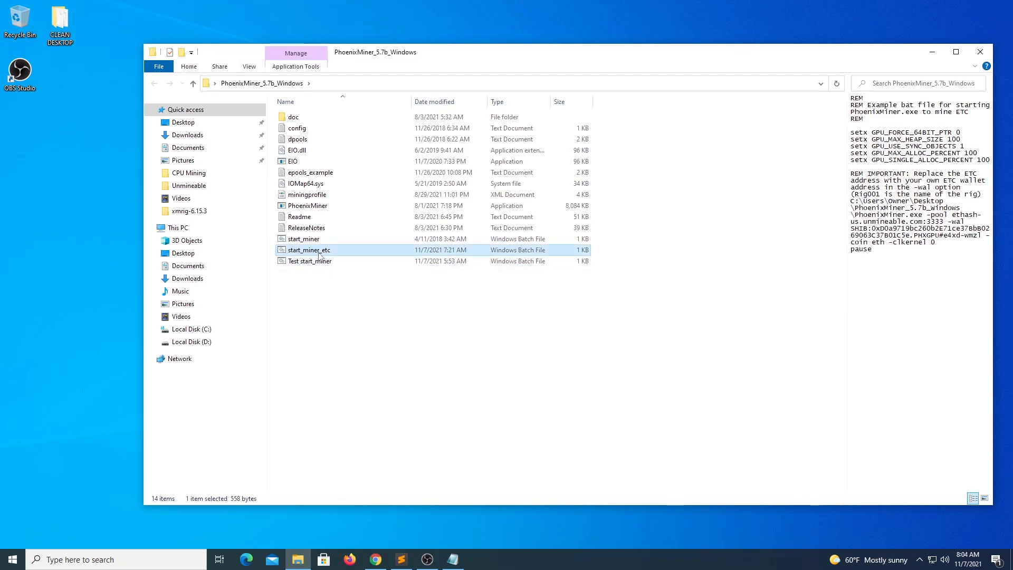
right_click(319, 255)
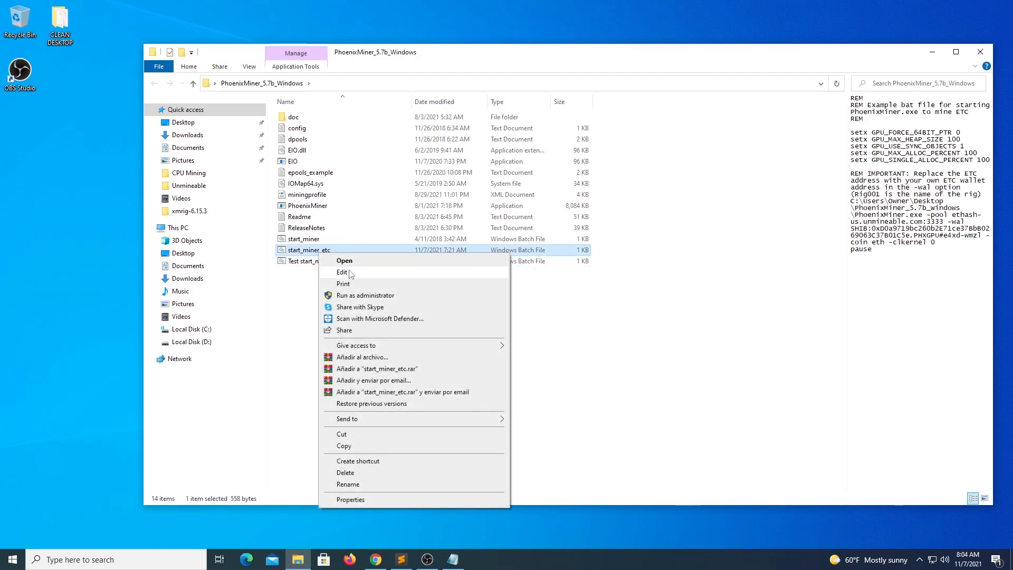
Step: Edit start_miner_etc in Notepad and highlight the PhoenixMiner.exe path and file name
left_click(350, 273)
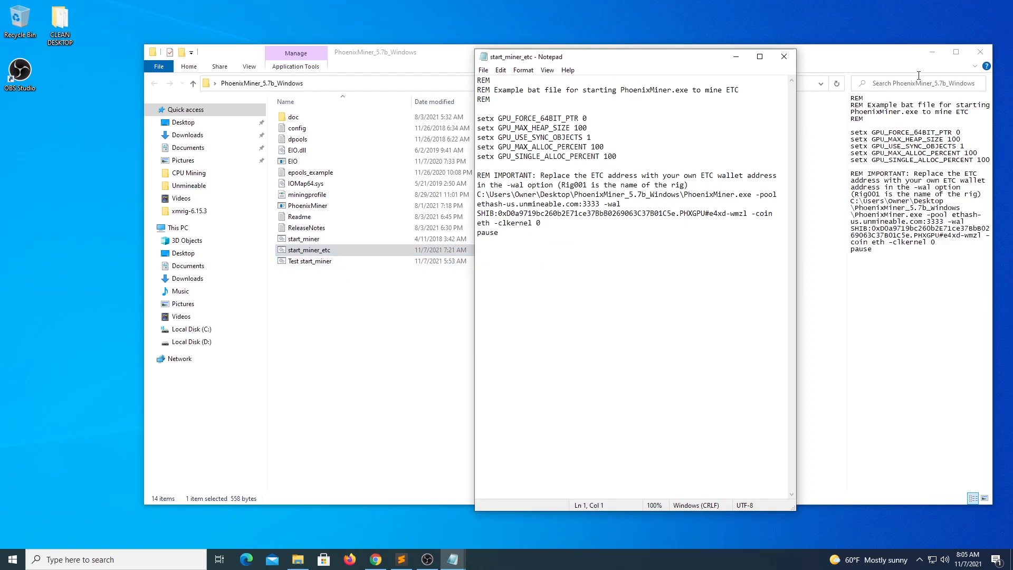
left_click_drag(699, 63, 636, 54)
left_click(447, 197)
left_click_drag(688, 186, 414, 187)
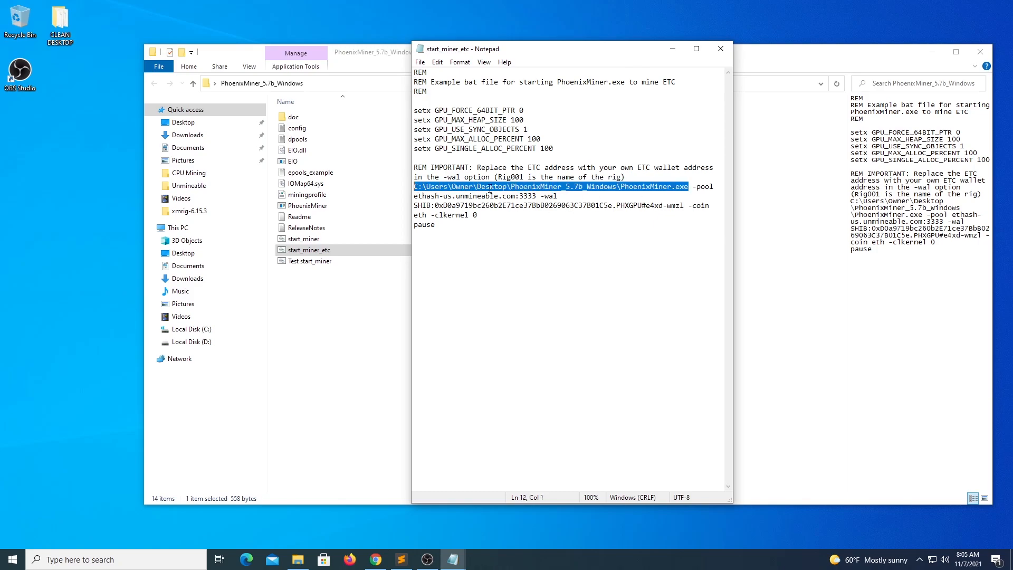
left_click(492, 187)
left_click_drag(622, 186, 688, 188)
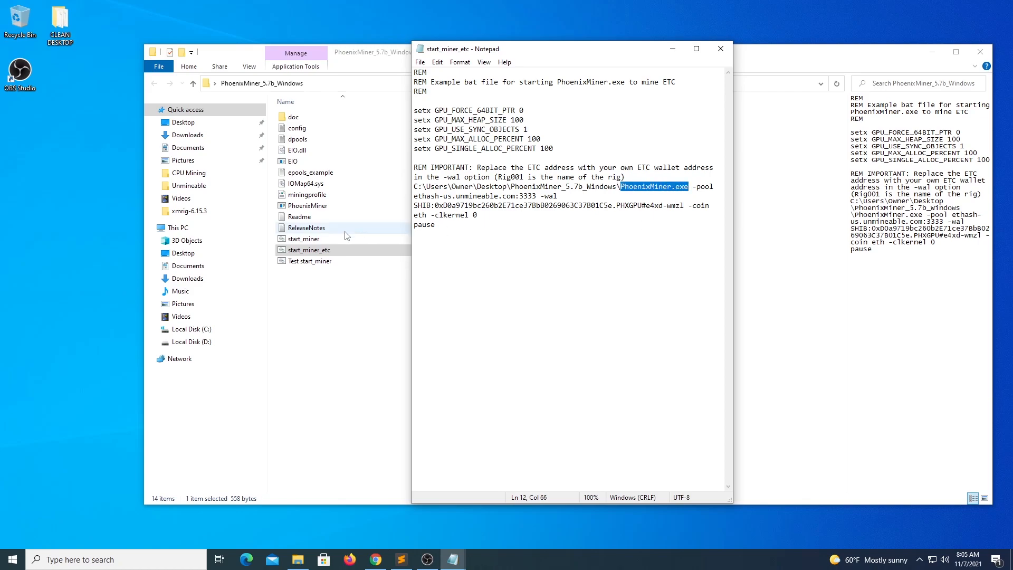
Step: Match PhoenixMiner.exe in the folder, then bring up the unMineable SHIB dashboard in Chrome
left_click(305, 207)
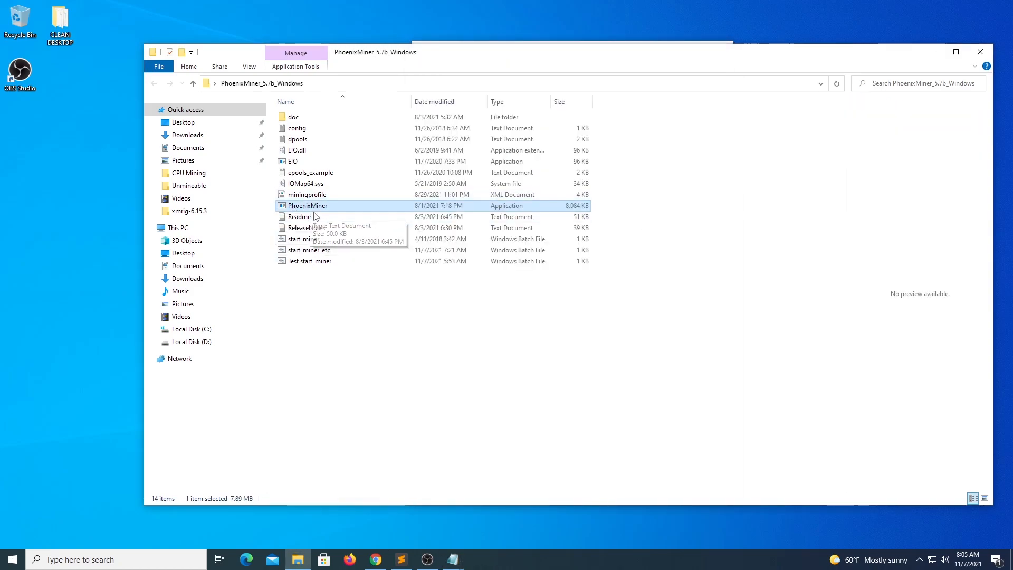
left_click(453, 559)
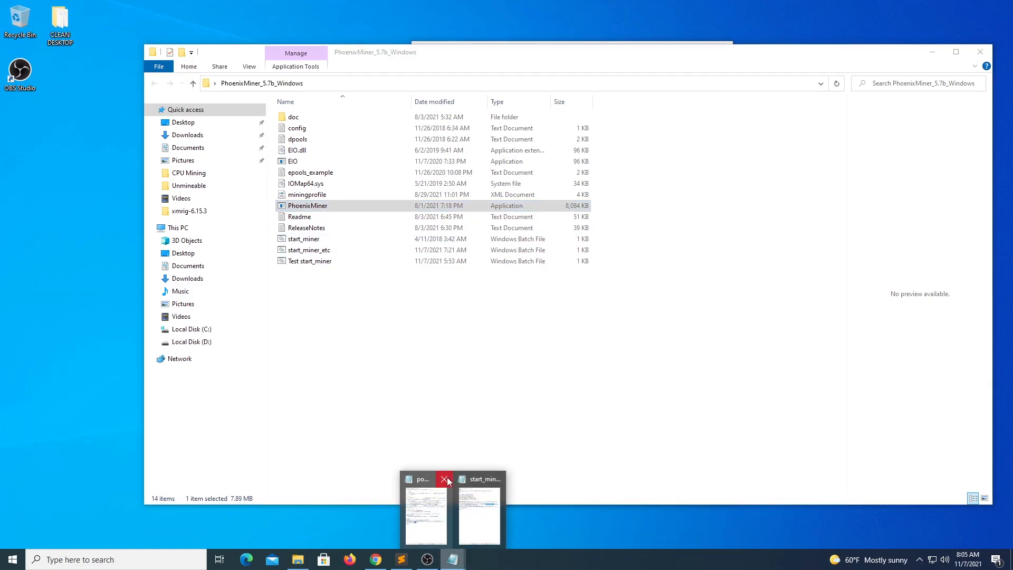
left_click(468, 518)
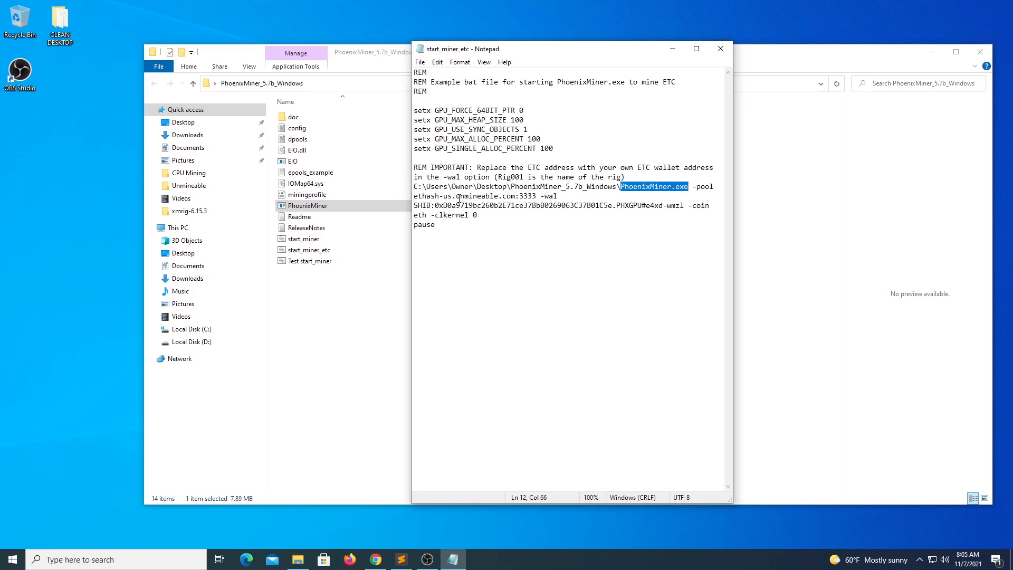
left_click(376, 560)
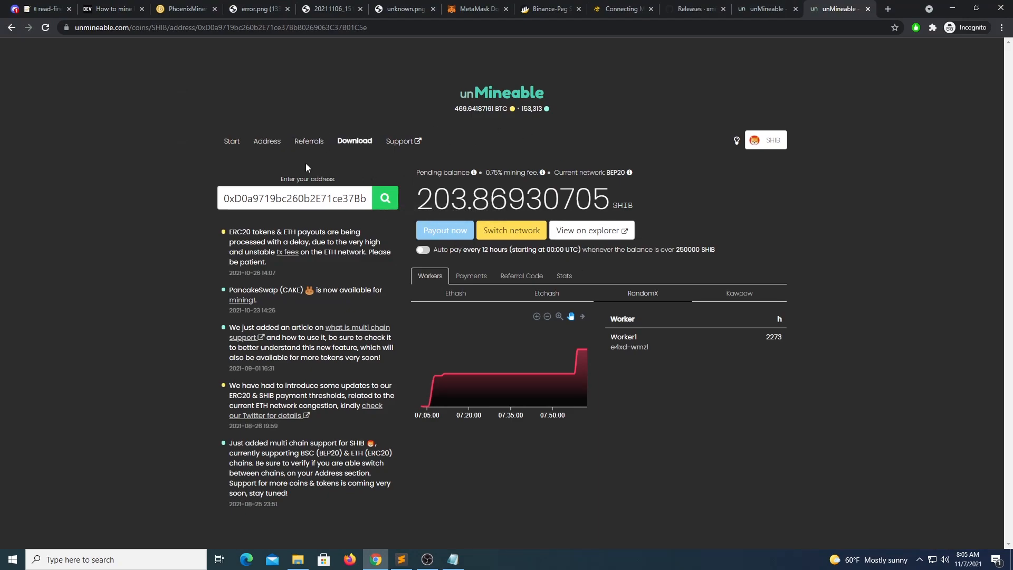
Step: Compare Ethash's 6GB VRAM minimum with Etchash's 3GB and etchash.unmineable.com:3333 server
left_click(235, 142)
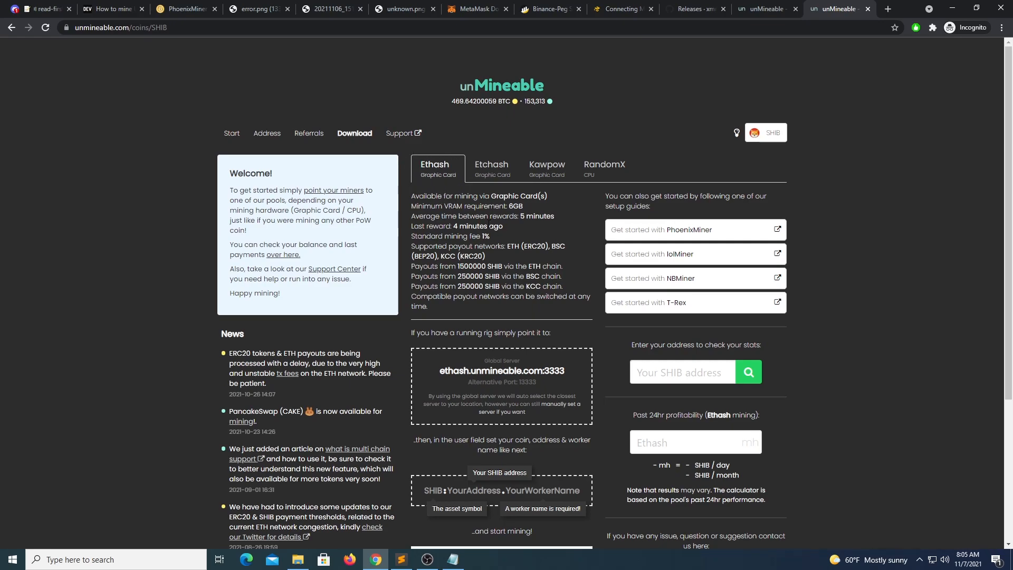
double_click(515, 207)
left_click(493, 173)
left_click(481, 179)
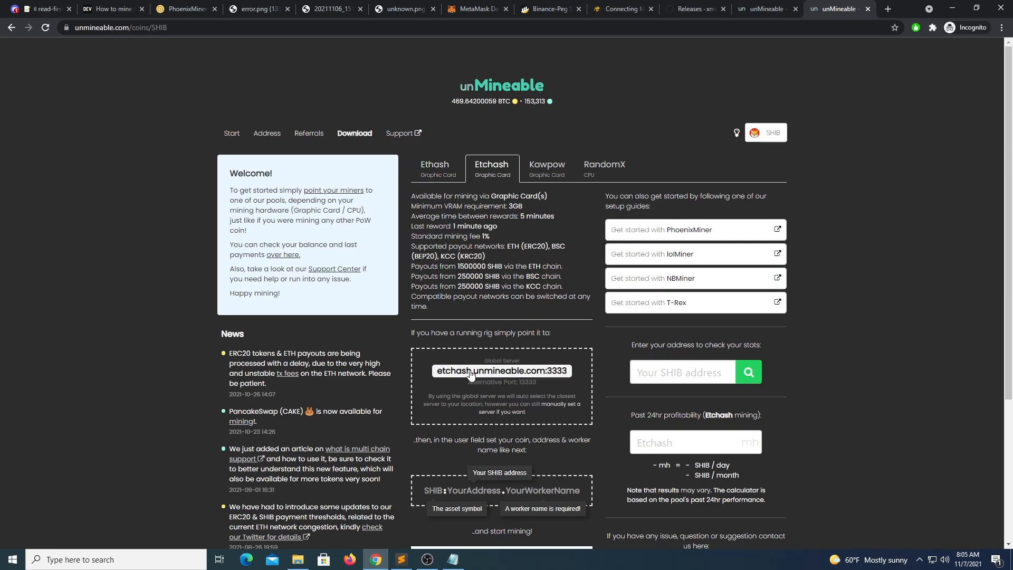
left_click(453, 559)
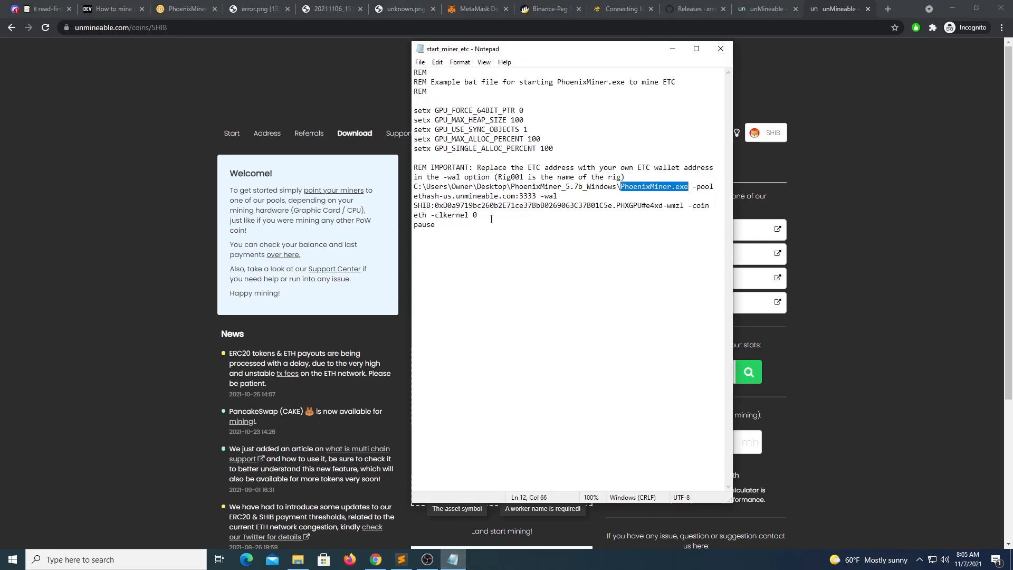
Step: Replace the etchash-us -pool address with the copied Ethash server ethash.unmineable.com:3333
left_click(423, 195)
type("c")
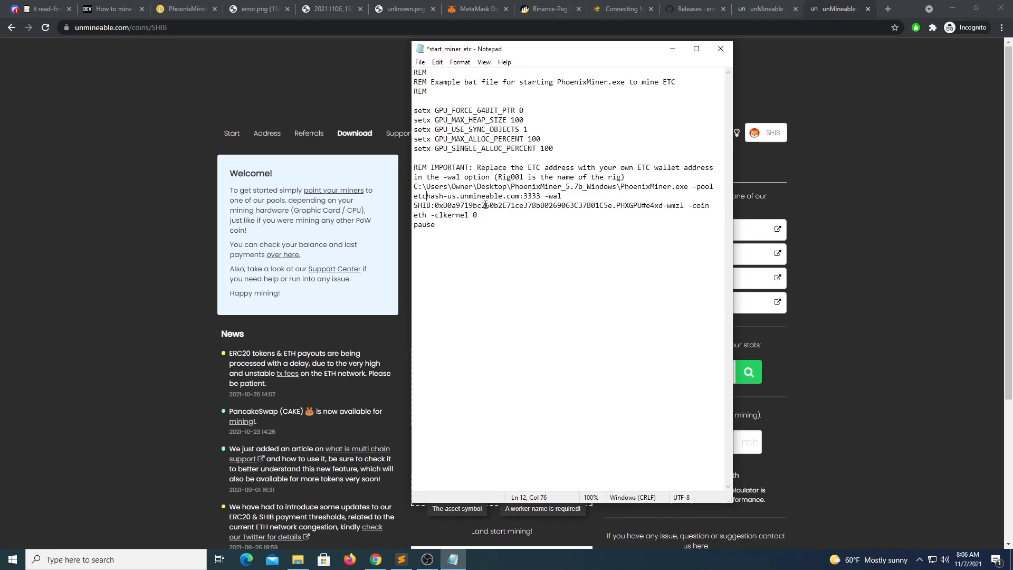
left_click_drag(541, 196, 422, 217)
type("c")
left_click_drag(551, 48, 731, 63)
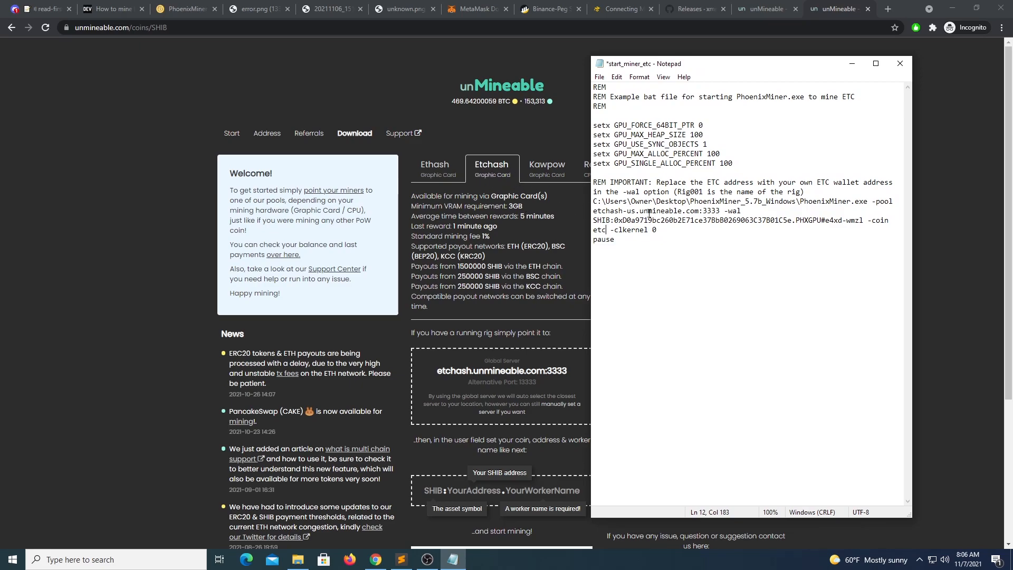
left_click(434, 167)
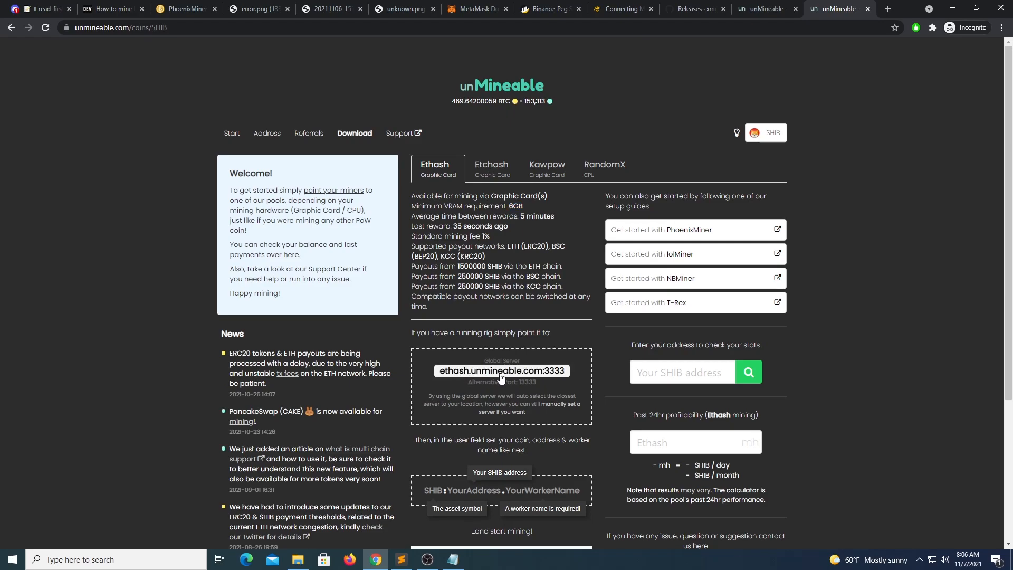
left_click(467, 377)
left_click(453, 559)
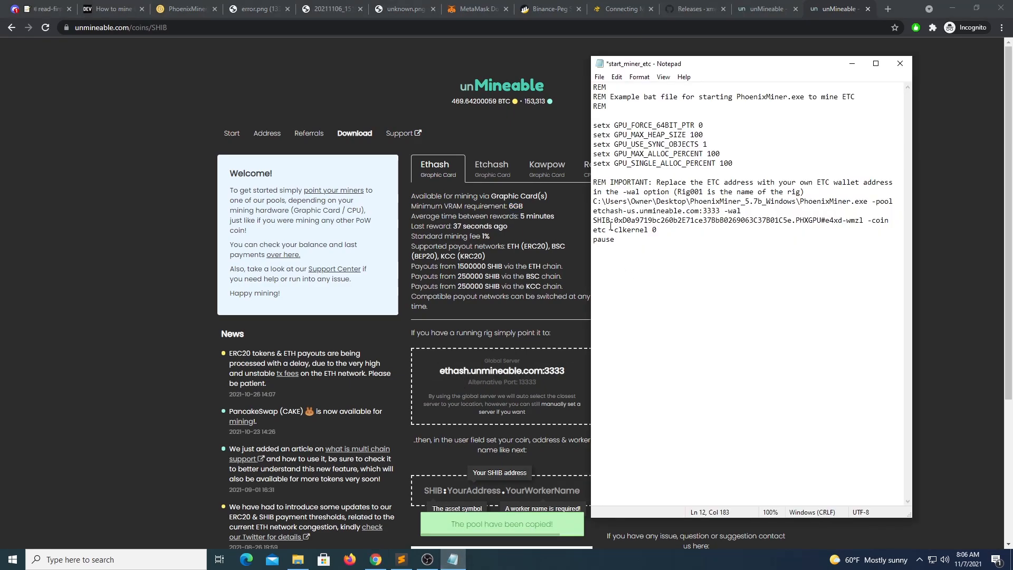
left_click_drag(595, 211, 722, 209)
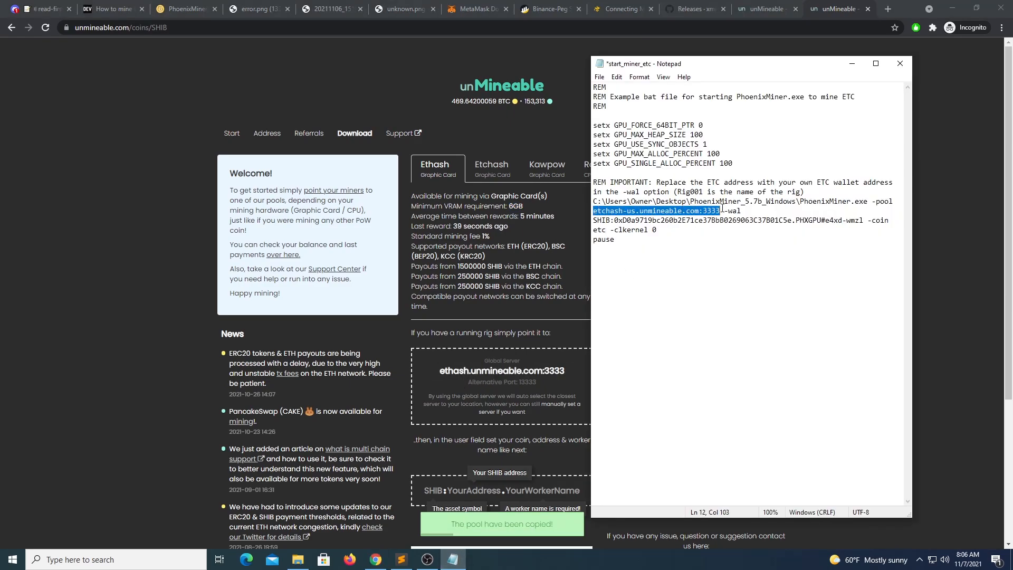
key("ctrl+v")
Step: Change -coin etc to eth and delete the -clkernel option
left_click(604, 231)
key("shift+Right")
type("h")
left_click_drag(611, 230, 657, 230)
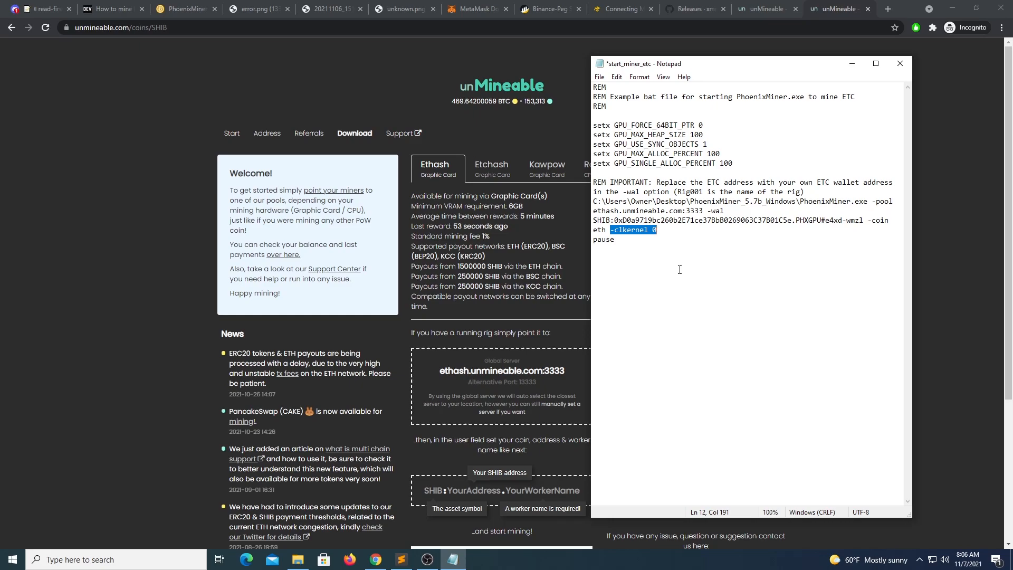
left_click_drag(650, 231, 656, 230)
type("1")
left_click_drag(657, 230, 610, 242)
key("BackSpace")
Step: Save the edited batch file and close Notepad
left_click(600, 77)
left_click(615, 126)
left_click(945, 8)
left_click(945, 8)
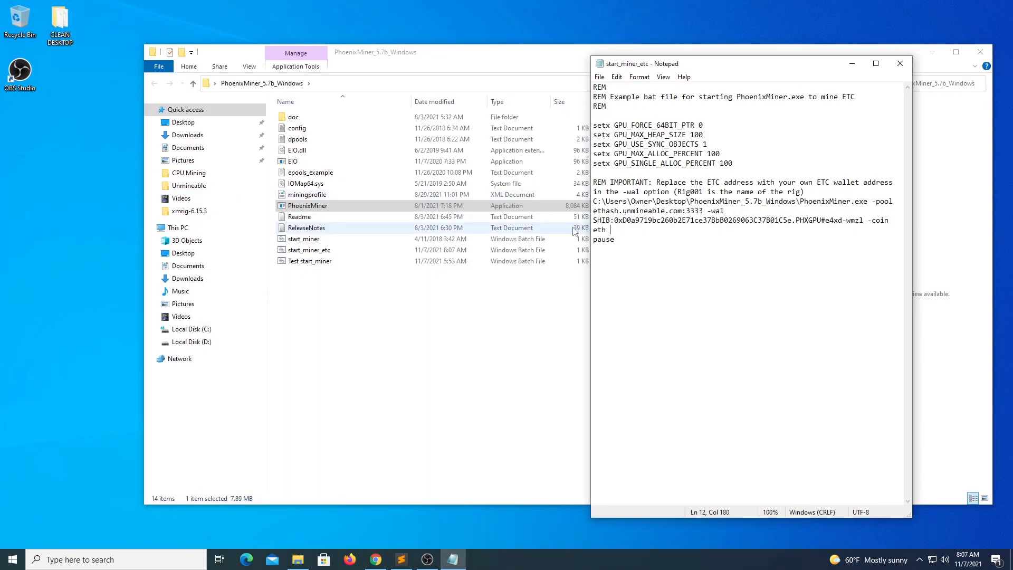
Step: Run start_miner_etc as administrator so PhoenixMiner mines ETH on ethash.unmineable.com:3333
left_click(900, 63)
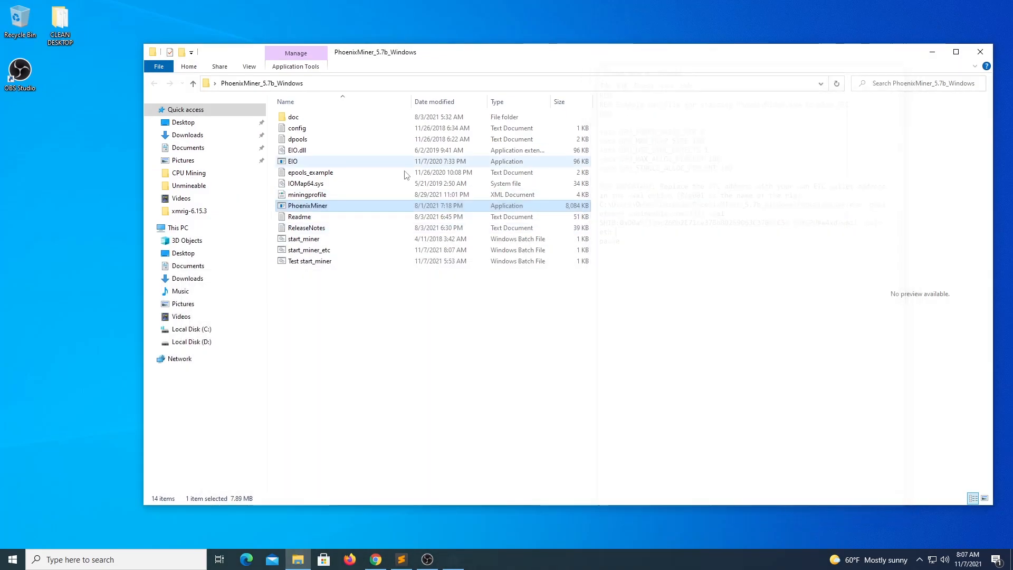
left_click(309, 251)
right_click(315, 252)
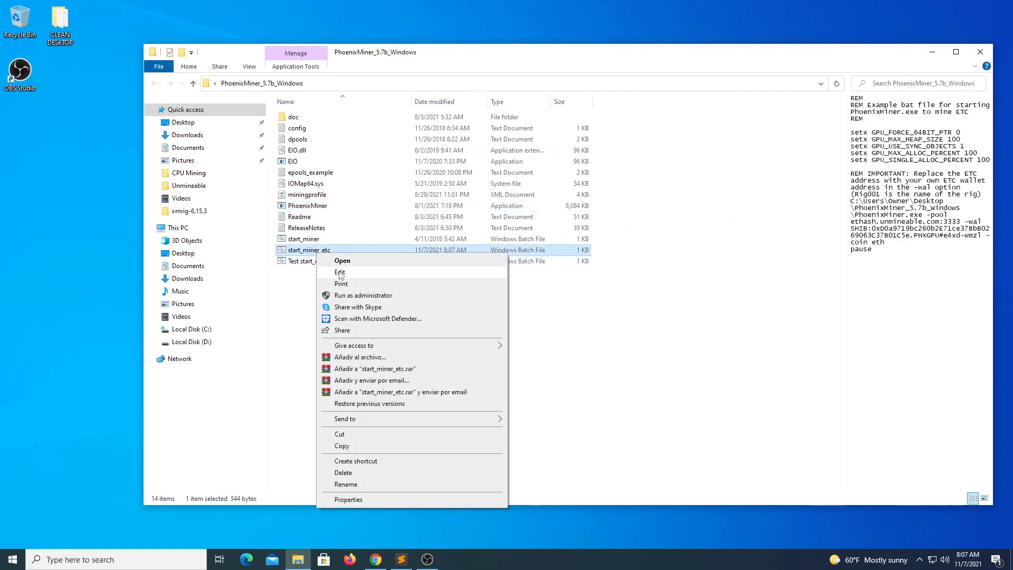
left_click(347, 301)
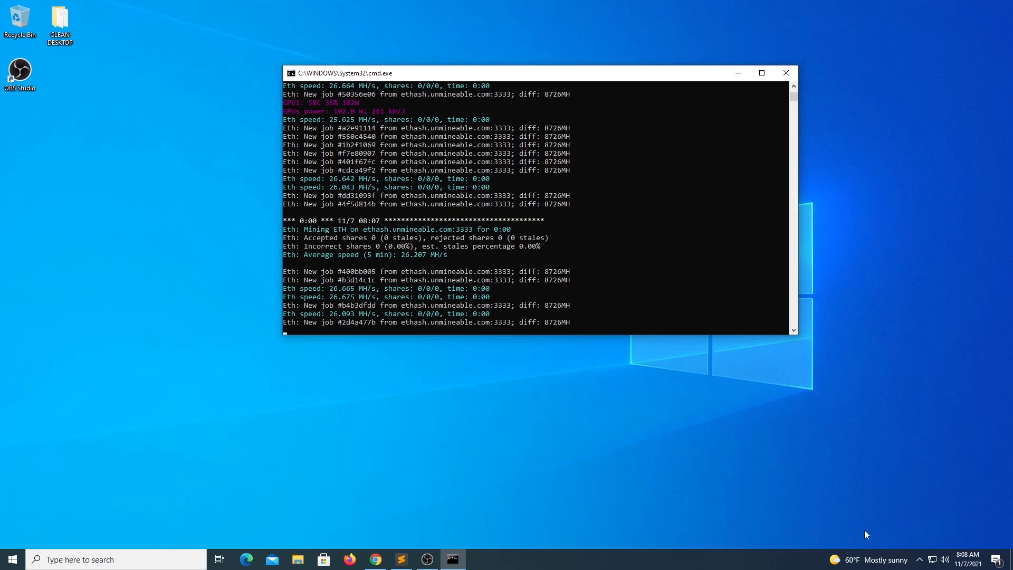
left_click(919, 559)
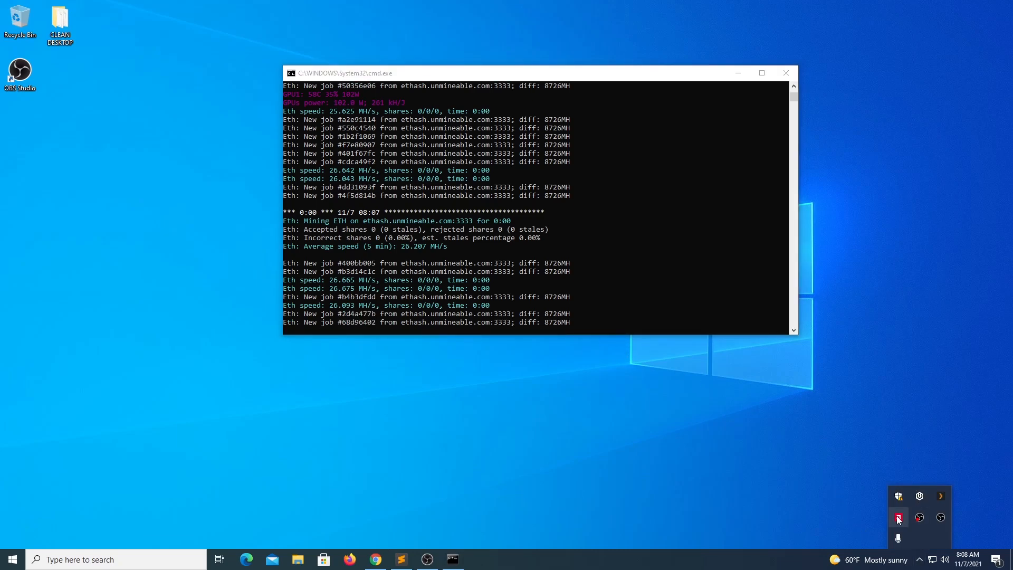
Step: Switch Radeon GPU tuning to manual and cap the maximum fan speed at 58%
left_click(898, 518)
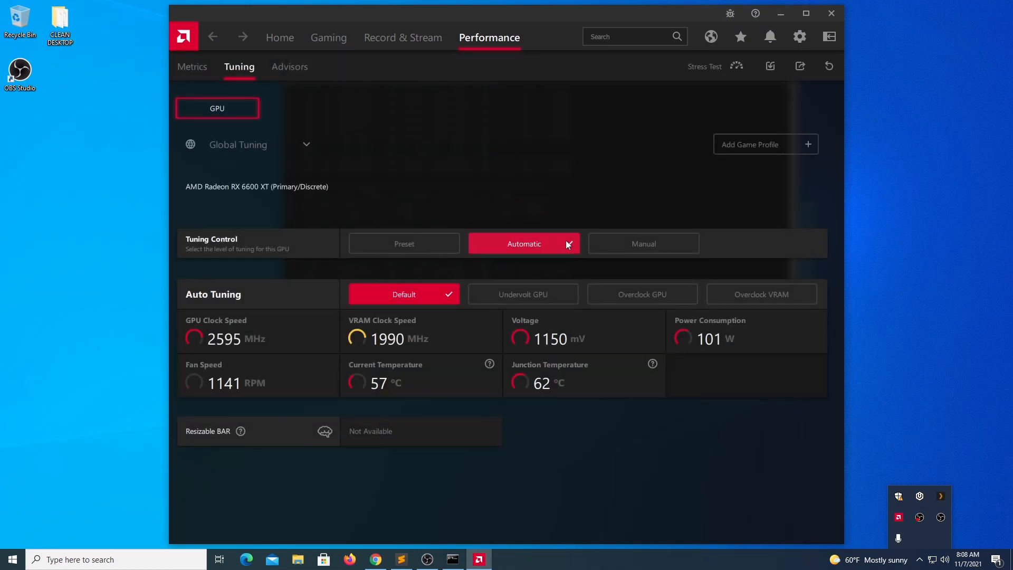
left_click(631, 245)
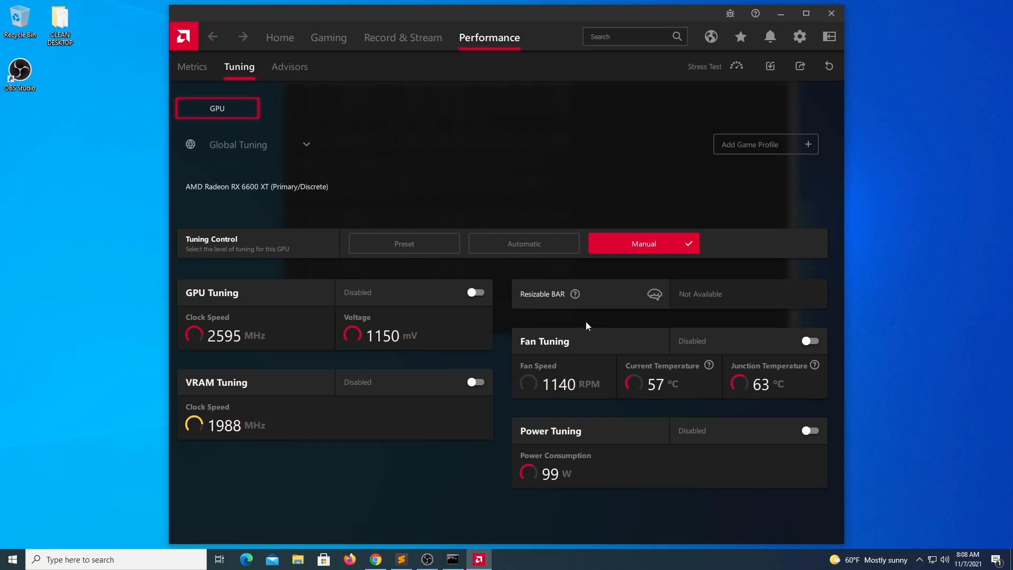
left_click(810, 341)
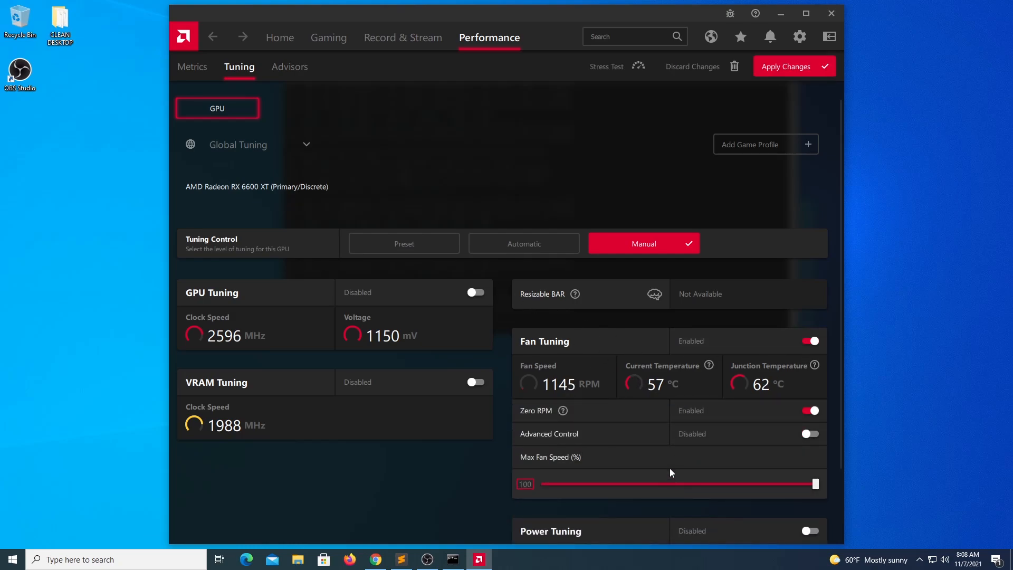
left_click(653, 483)
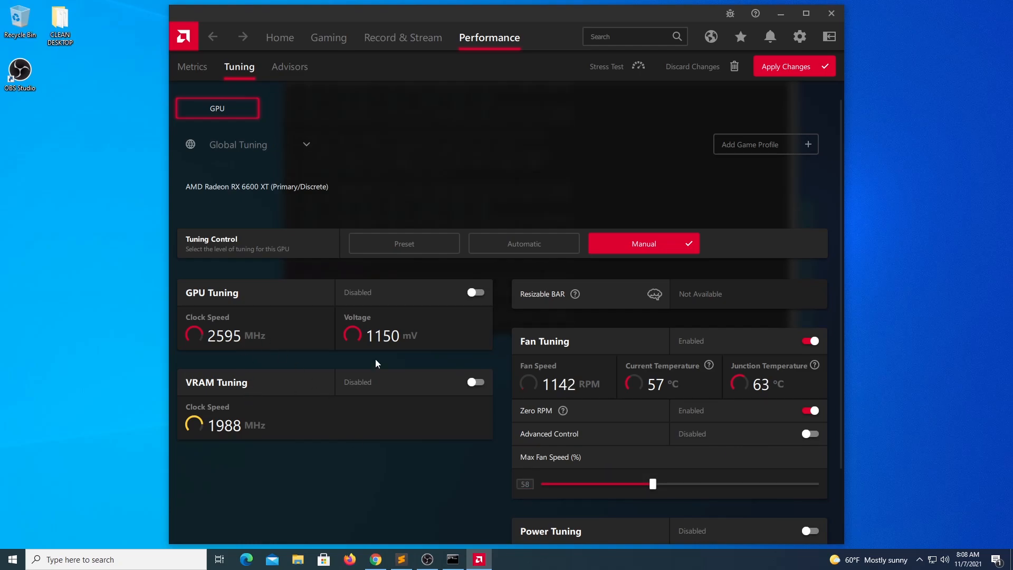
Step: Enable advanced GPU control, lowering voltage to 969 mV and max frequency to 1115 MHz
left_click(476, 291)
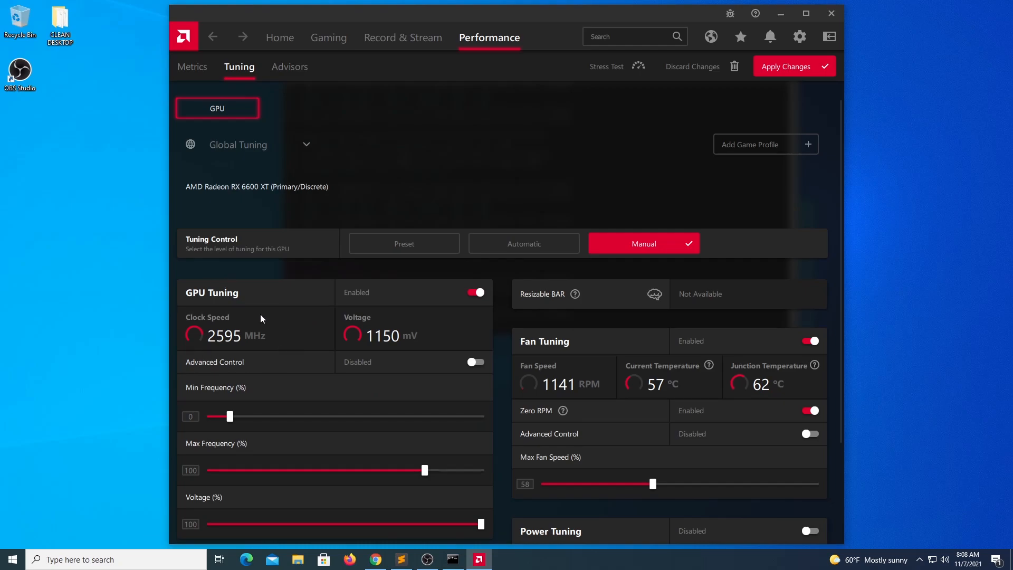
scroll(315, 365, "down", 3)
left_click(476, 234)
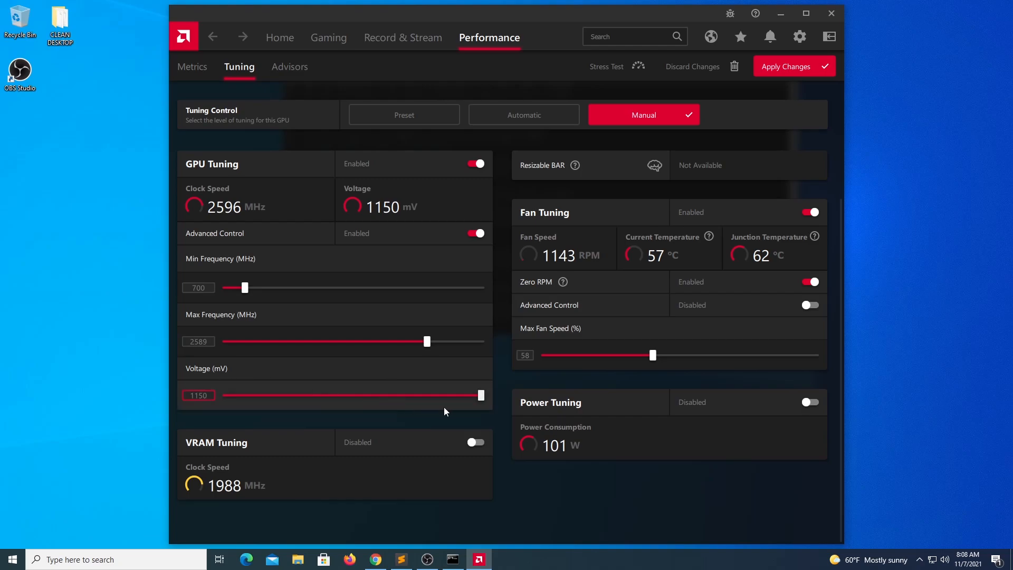
left_click_drag(481, 395, 363, 402)
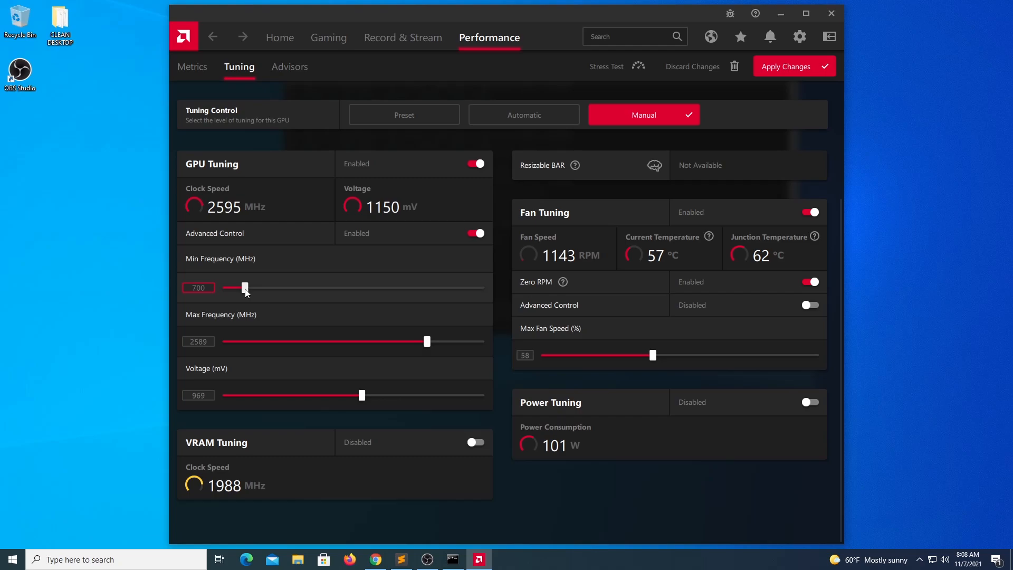
left_click_drag(427, 341, 415, 344)
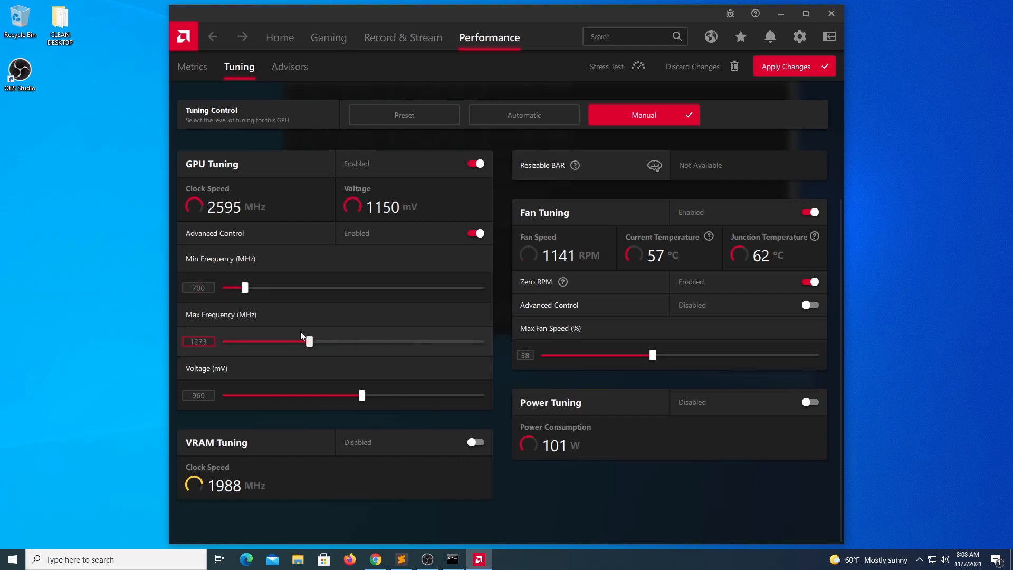
mouse_move(300, 333)
left_mouse_down()
mouse_move(258, 337)
mouse_move(285, 342)
left_mouse_up()
Step: Enable advanced VRAM control with Fast Timing memory and apply the tuning changes
left_click(475, 442)
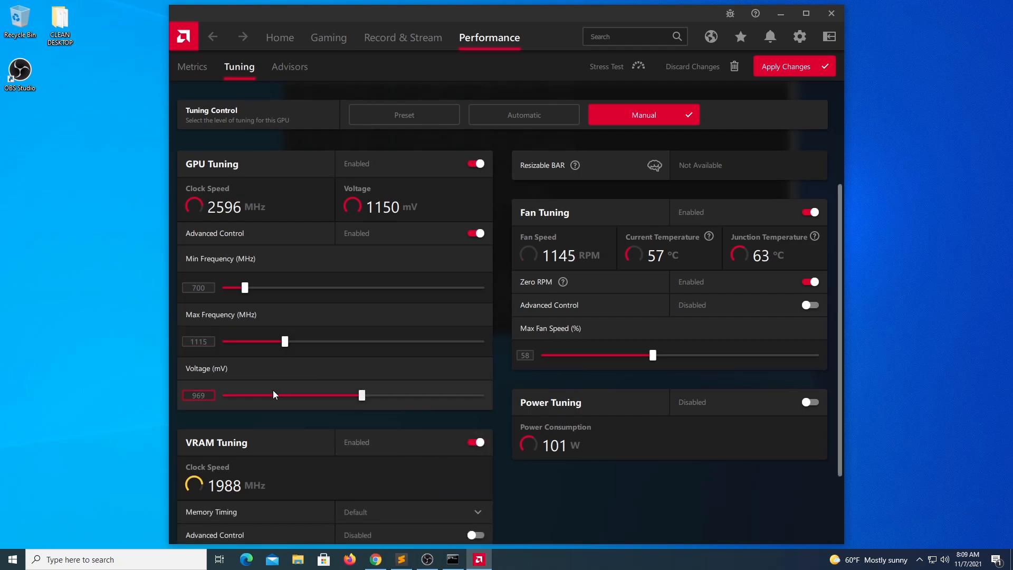
scroll(410, 304, "down", 3)
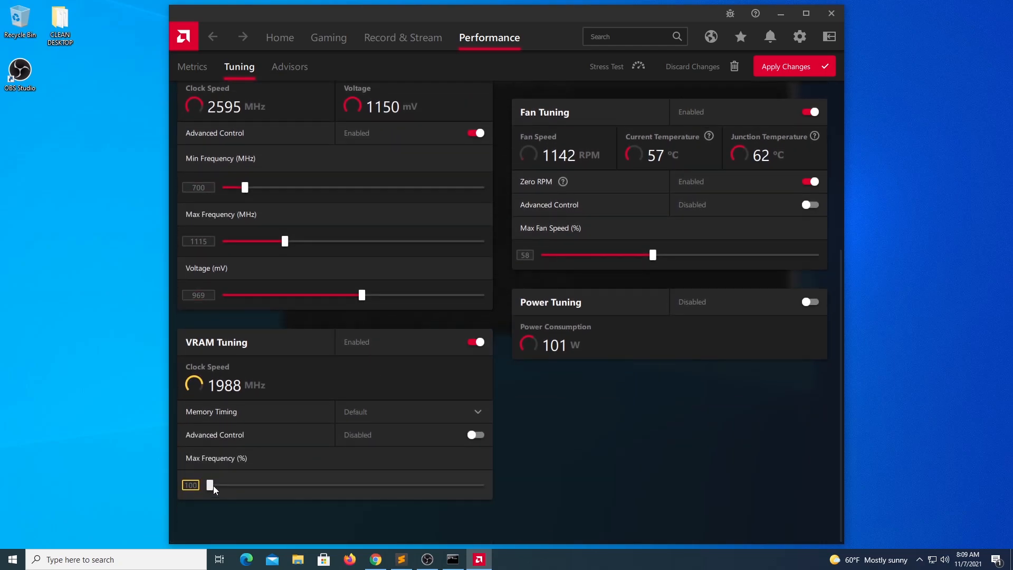
left_click(477, 436)
left_click(391, 412)
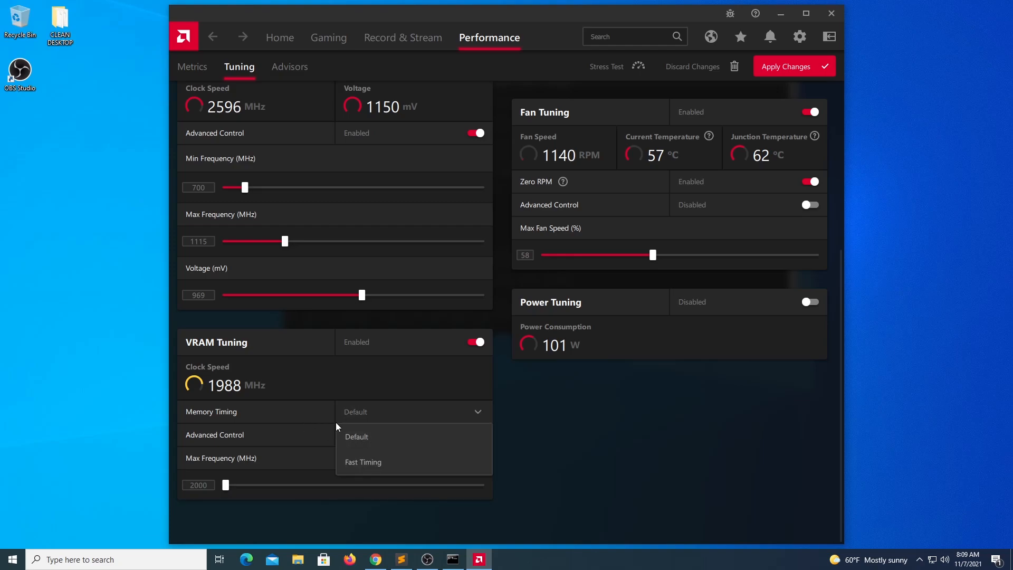
left_click(359, 461)
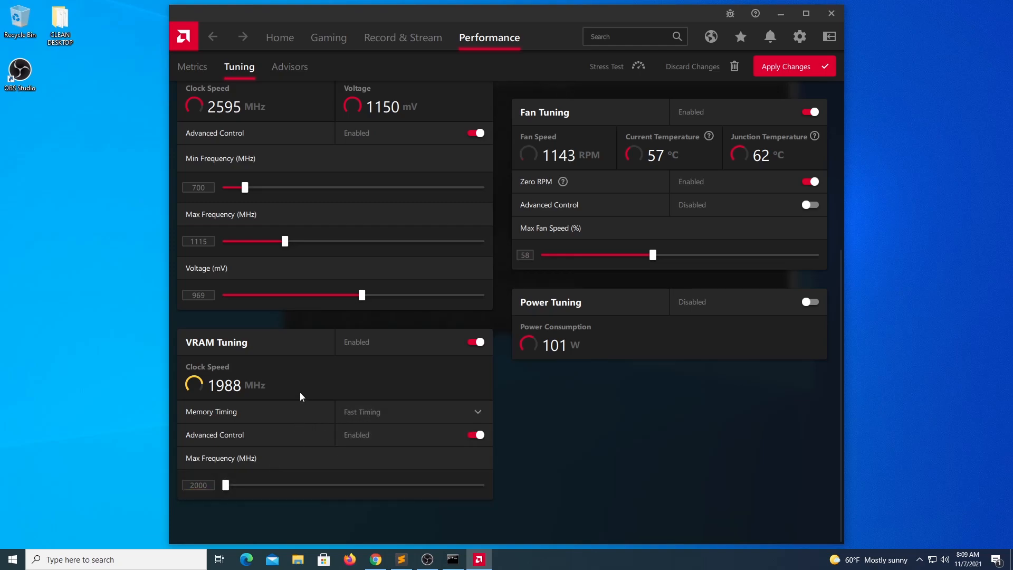
scroll(370, 293, "up", 2)
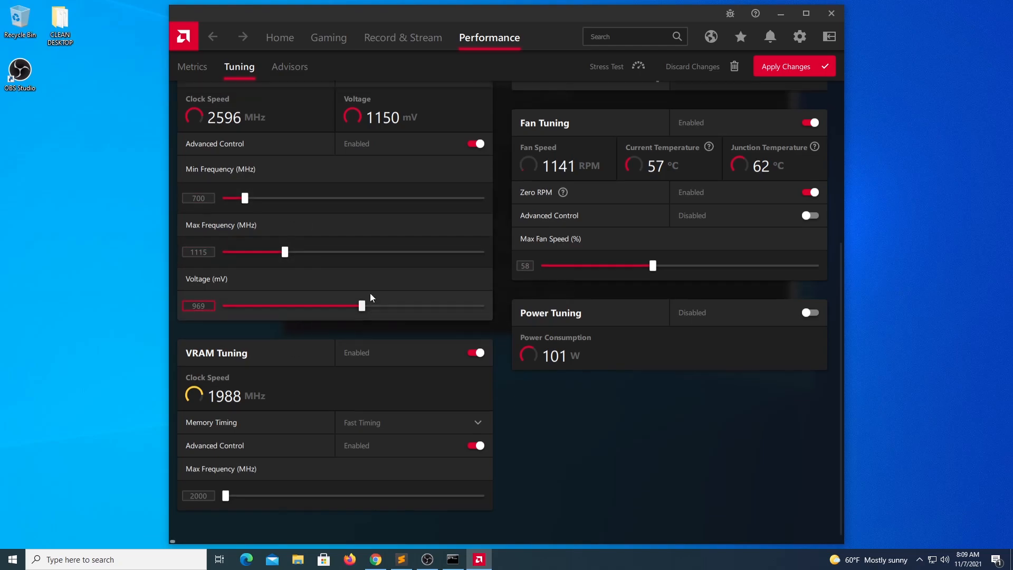
left_click(767, 66)
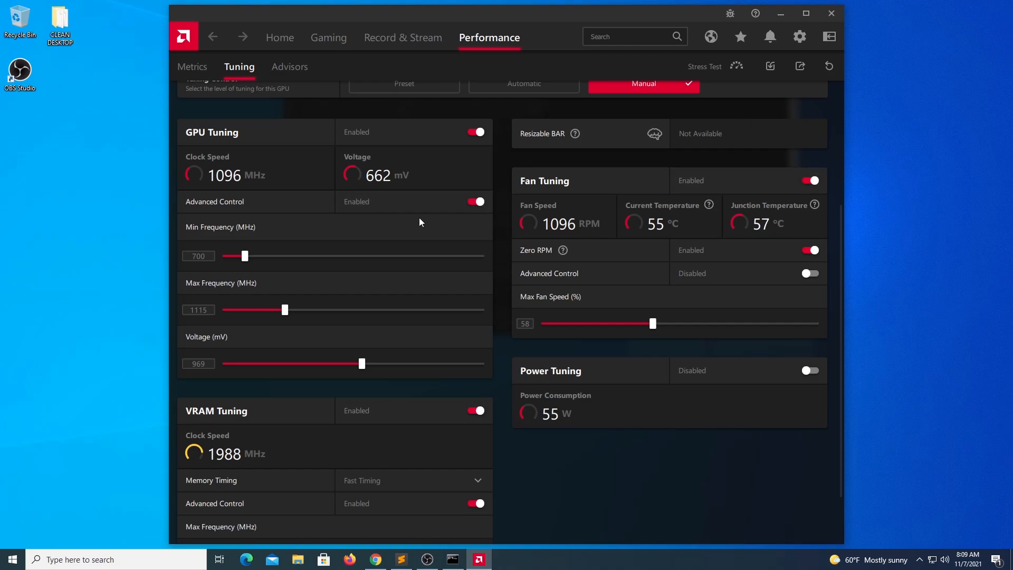
left_click(781, 13)
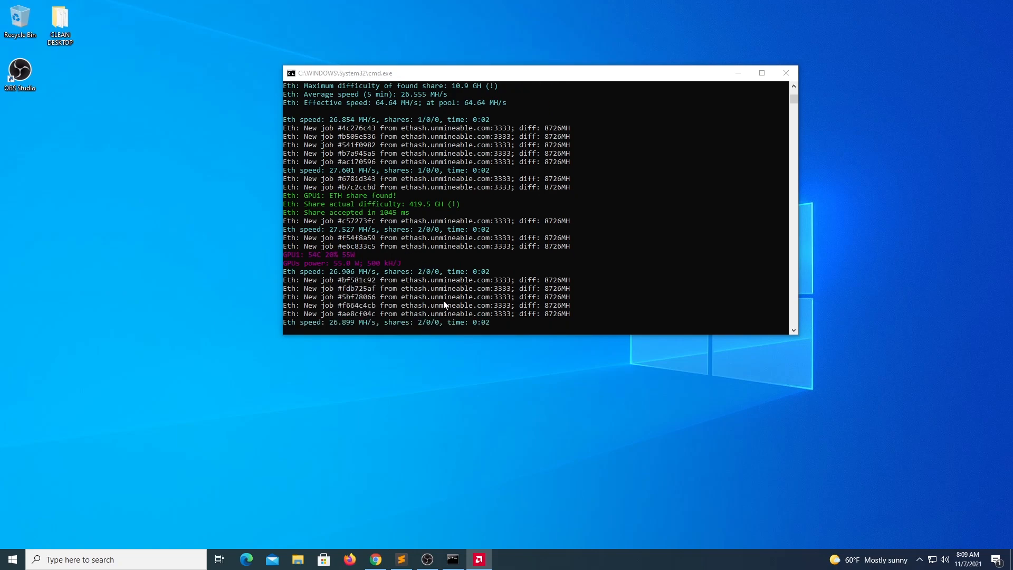
Step: Interrupt PhoenixMiner with Ctrl+C and confirm terminating the batch job with y
left_click(476, 254)
key("ctrl+c")
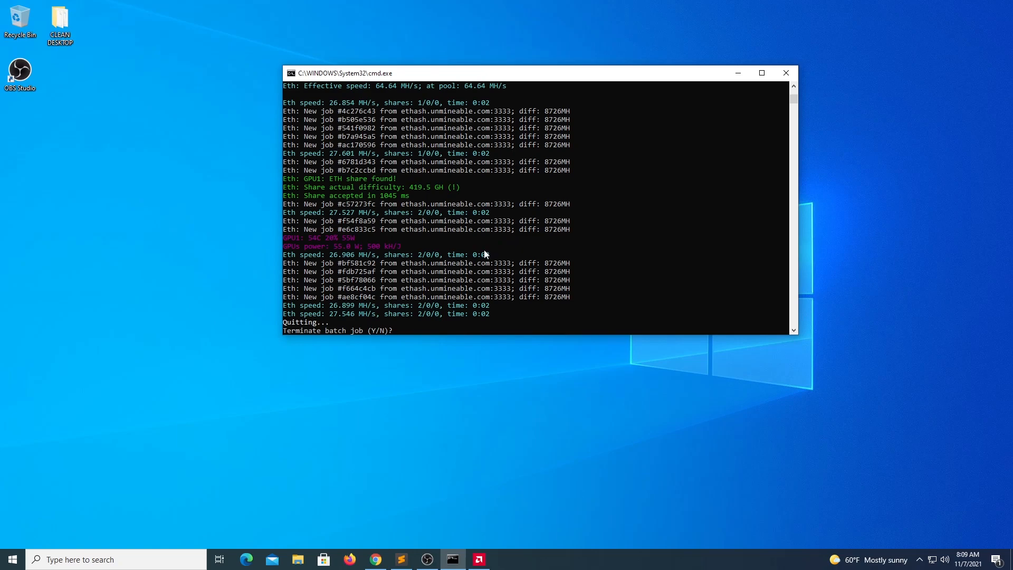
type("y")
key("Return")
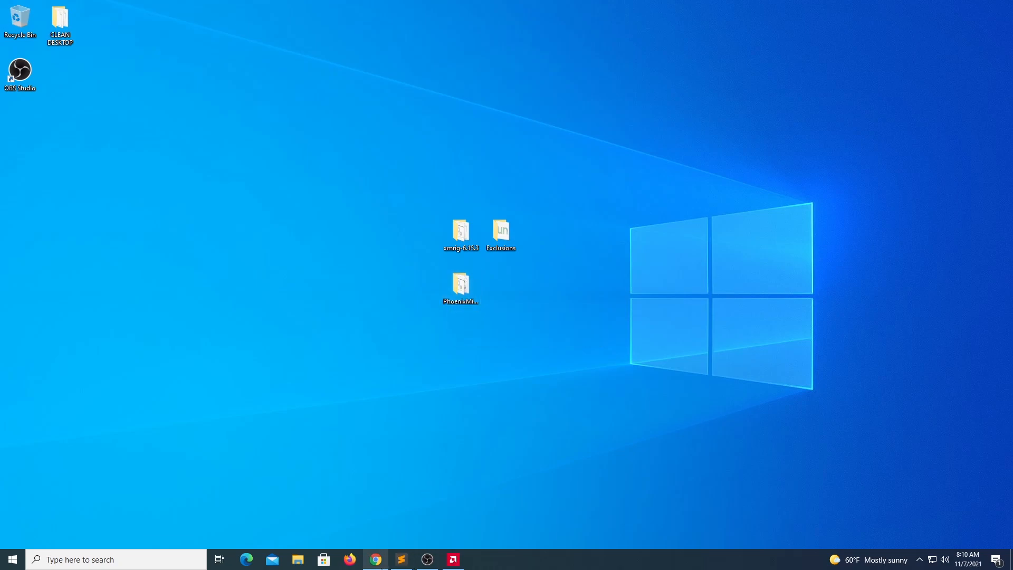
Step: Bring the Chrome window with the unMineable SHIB page to the front
left_click(375, 559)
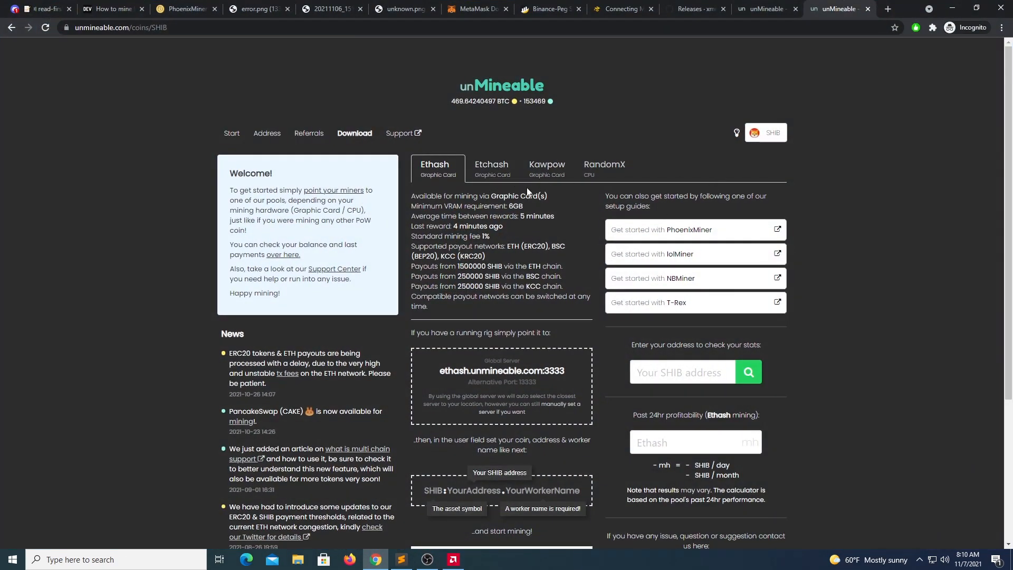
Step: Compare the SHIB Etchash, Ethash, RandomX and Kawpow pool details, then switch to the Discord tab
left_click(491, 174)
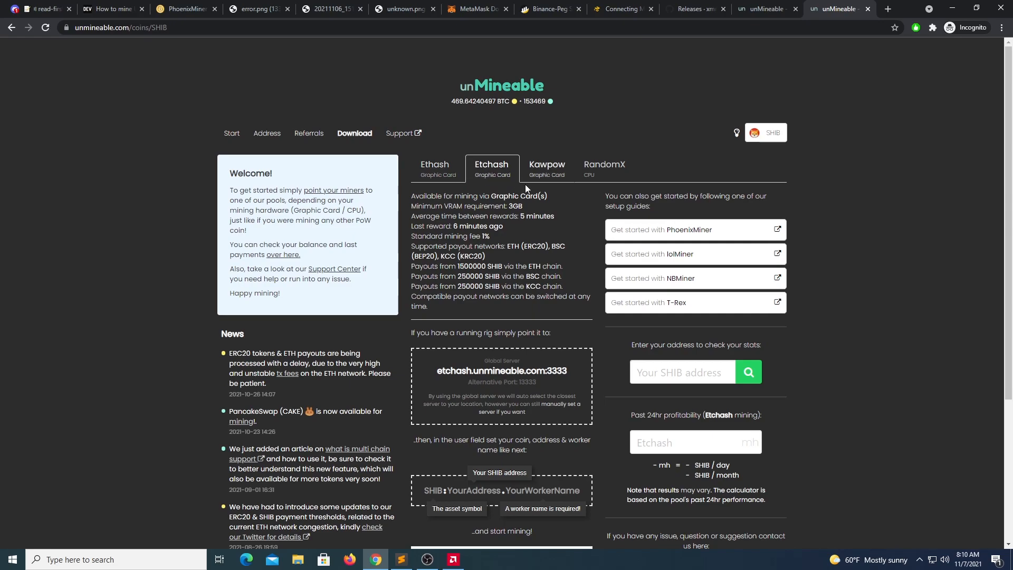
left_click(669, 375)
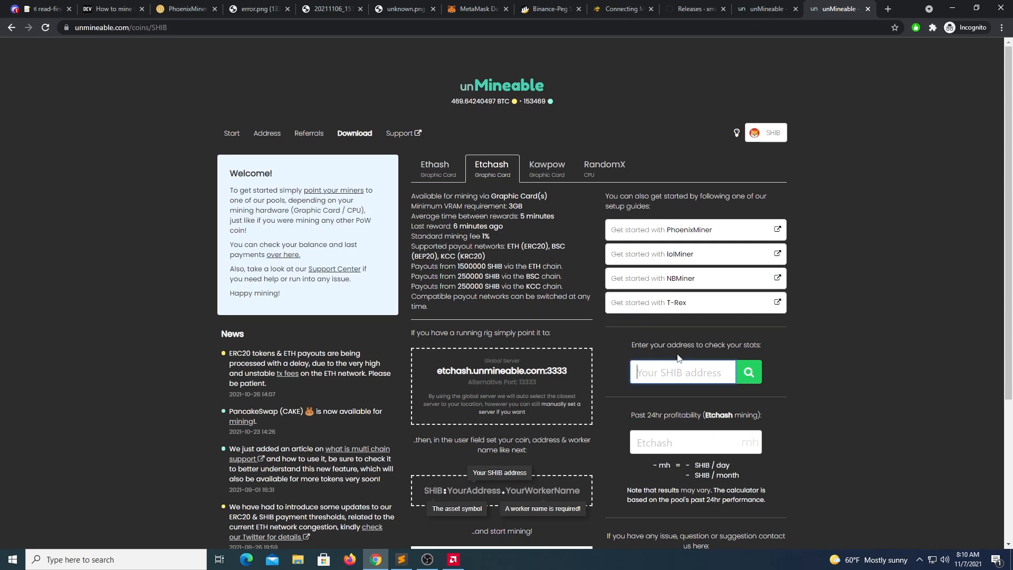
left_click(431, 169)
left_click(515, 171)
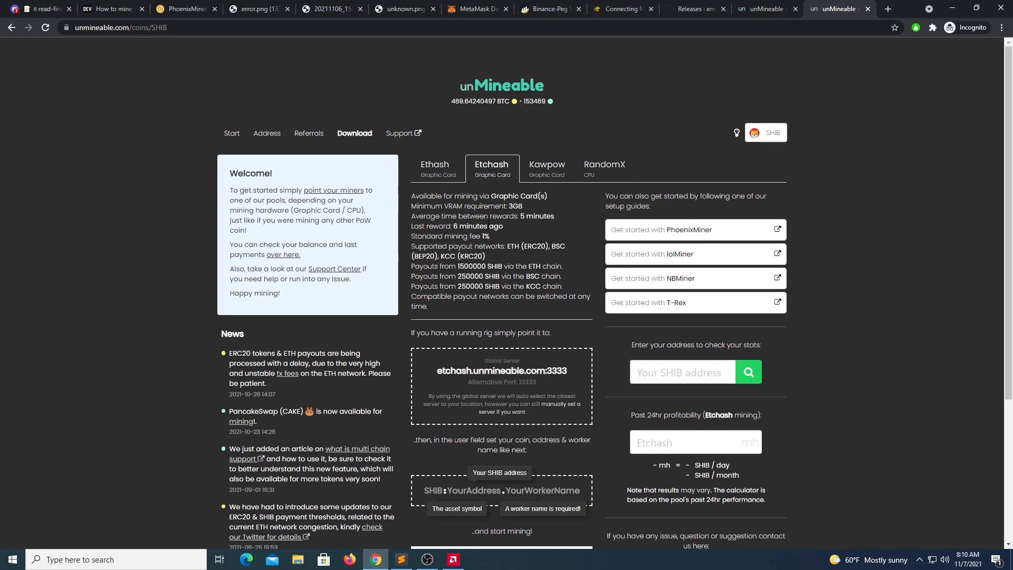
left_click(602, 168)
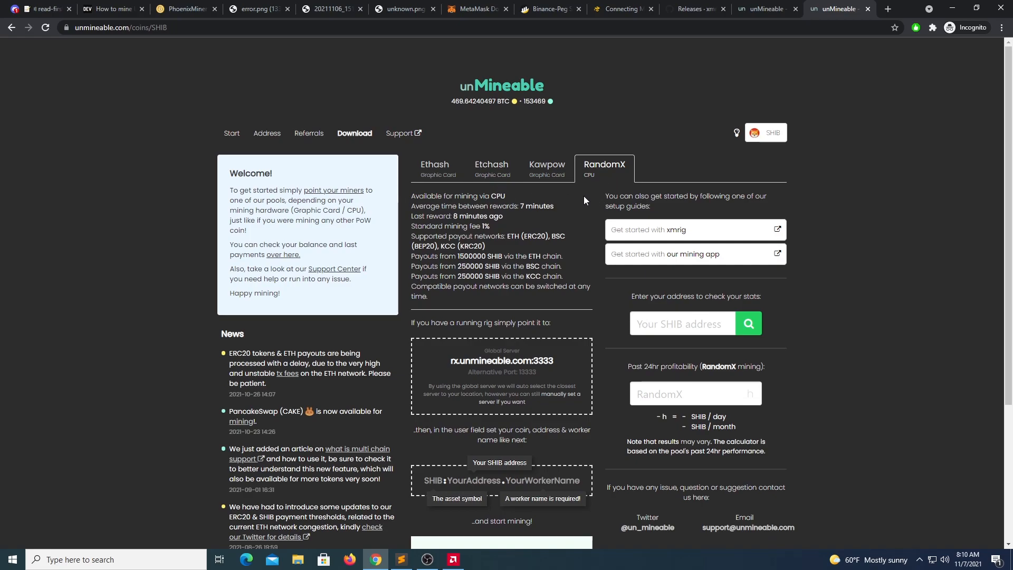
left_click(549, 166)
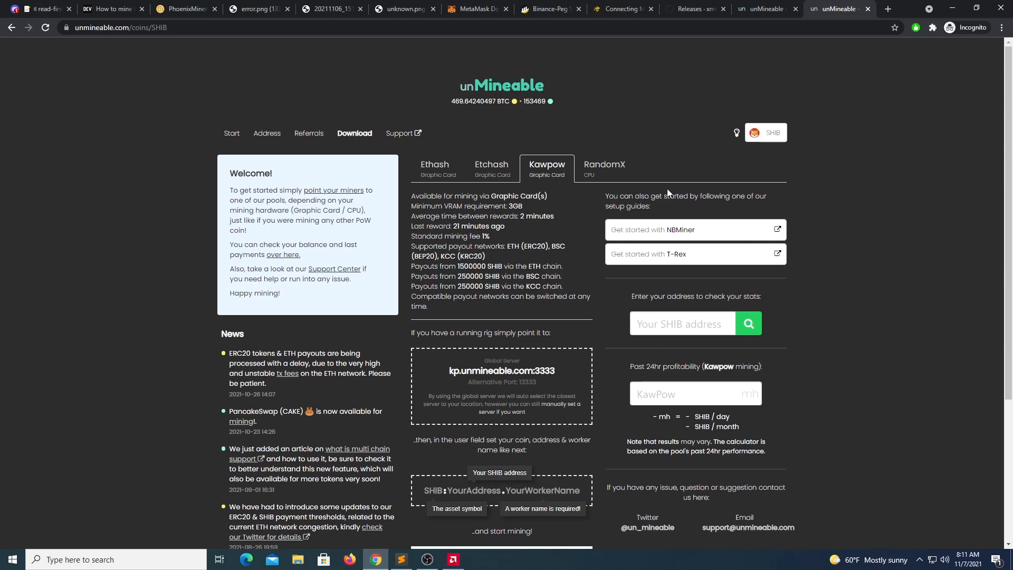
left_click(27, 7)
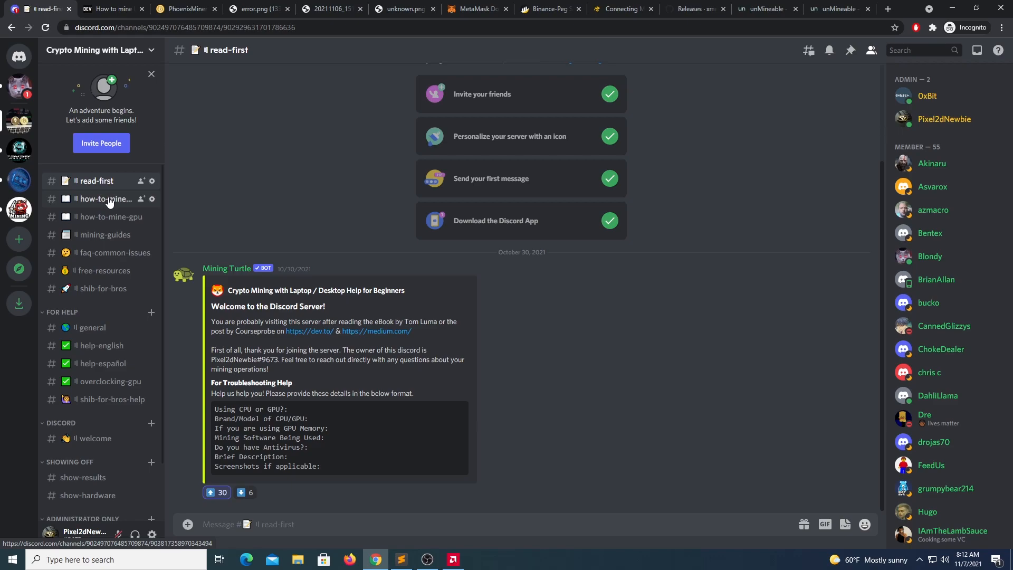
Step: Visit how-to-mine-gpu, faq-common-issues and free-resources, ending in shib-for-bros
left_click(106, 216)
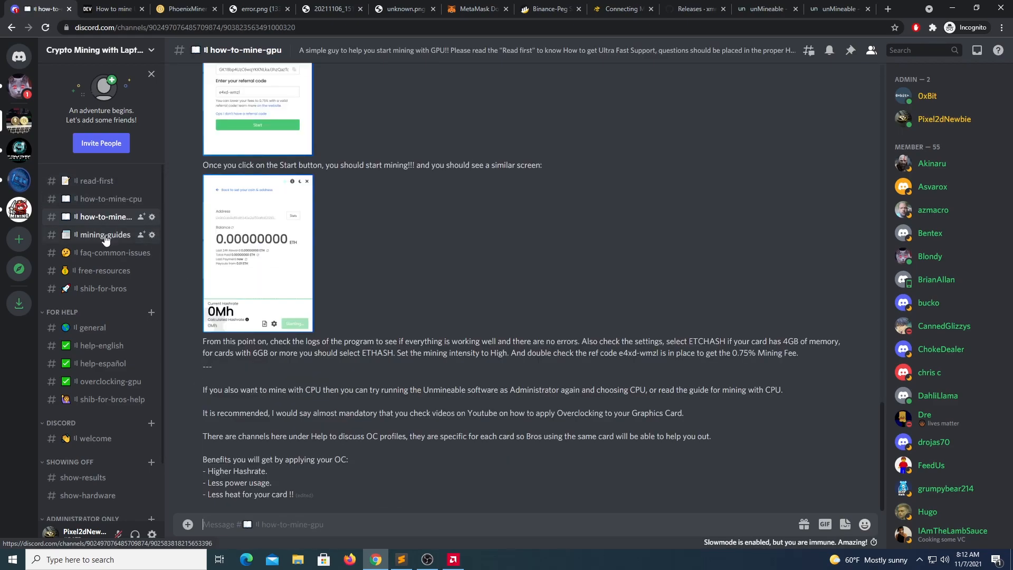
left_click(102, 254)
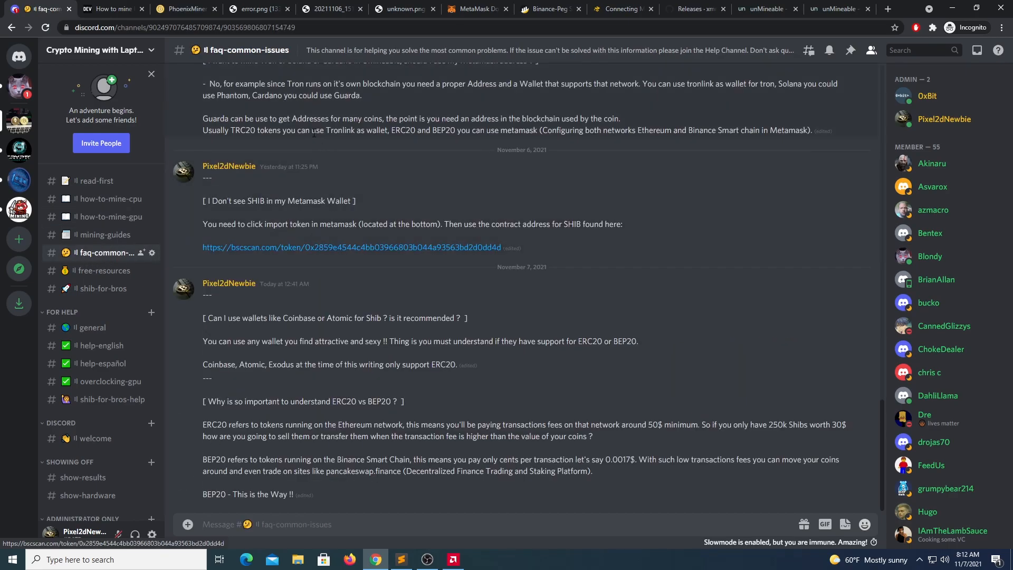
scroll(337, 185, "up", 20)
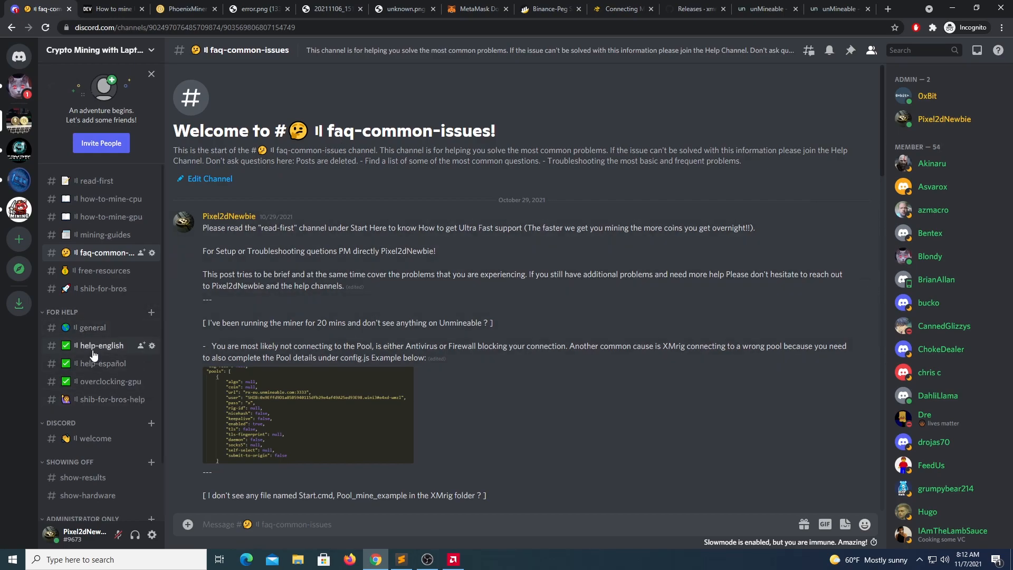
left_click(103, 271)
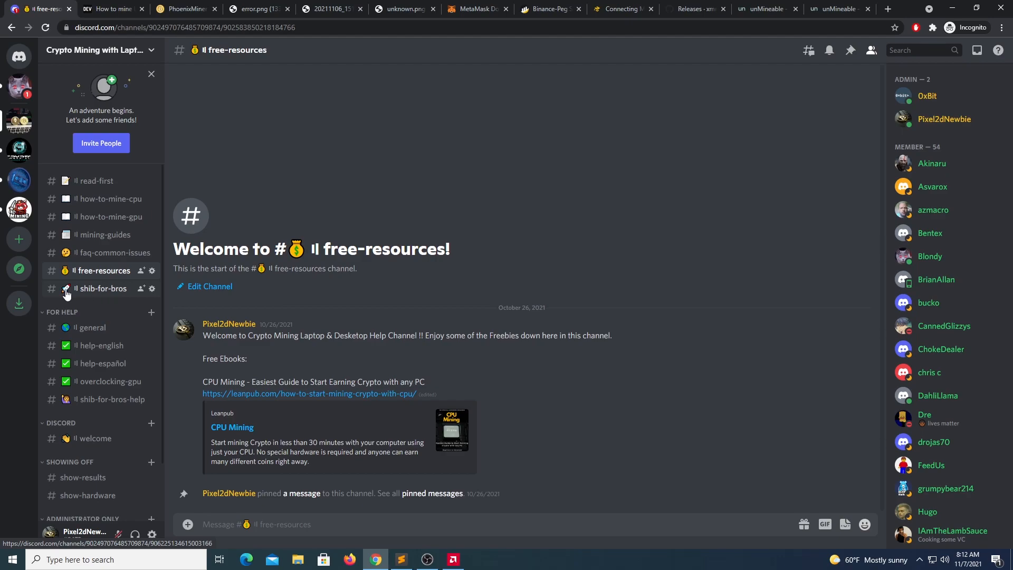
left_click(67, 292)
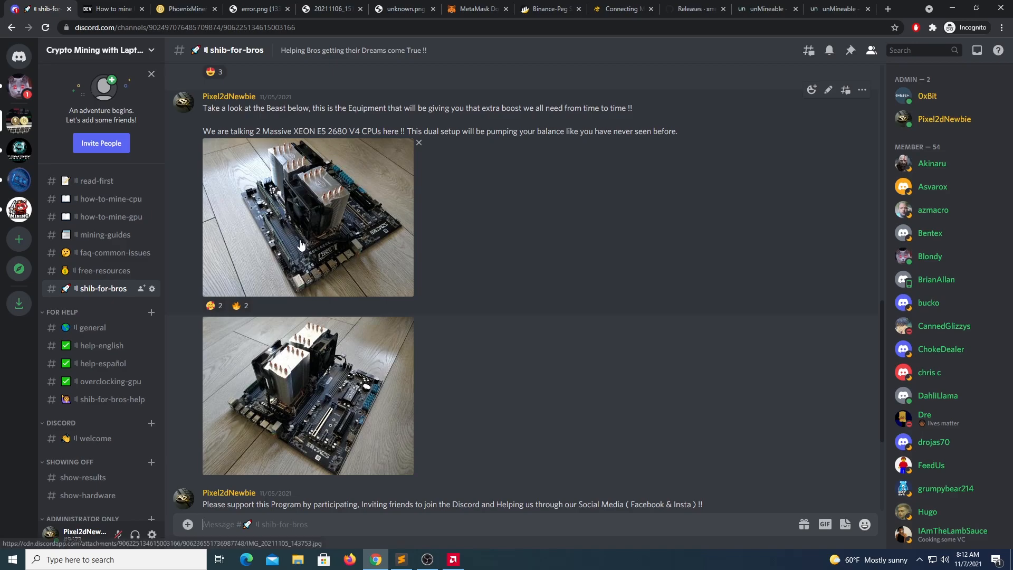
Step: Read the Shib For Bros announcement, highlighting the program start date, then open help-english
scroll(296, 243, "up", 3)
scroll(296, 243, "down", 6)
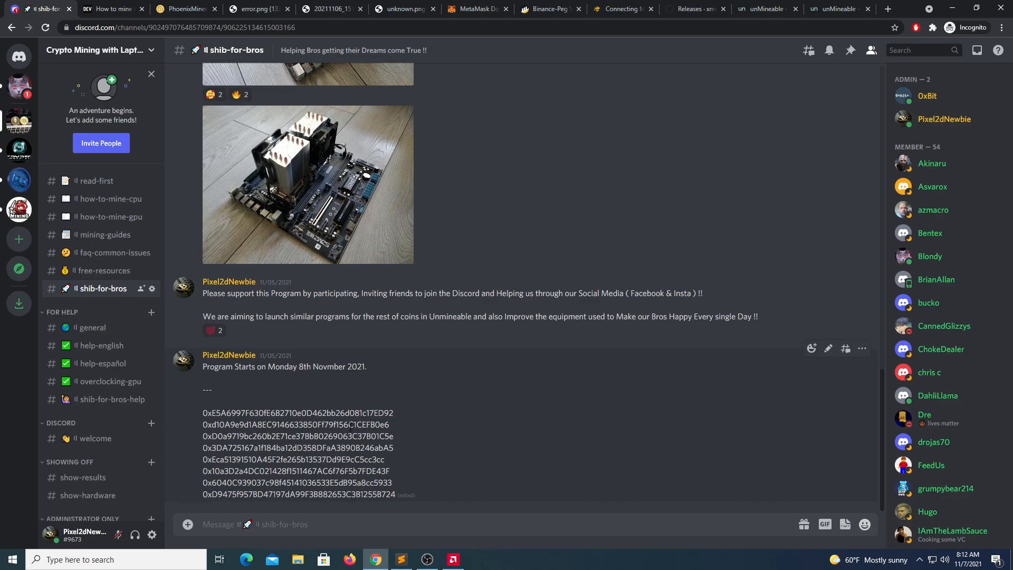
scroll(435, 369, "up", 1)
left_click_drag(300, 419, 335, 421)
left_click(396, 428)
scroll(410, 410, "up", 10)
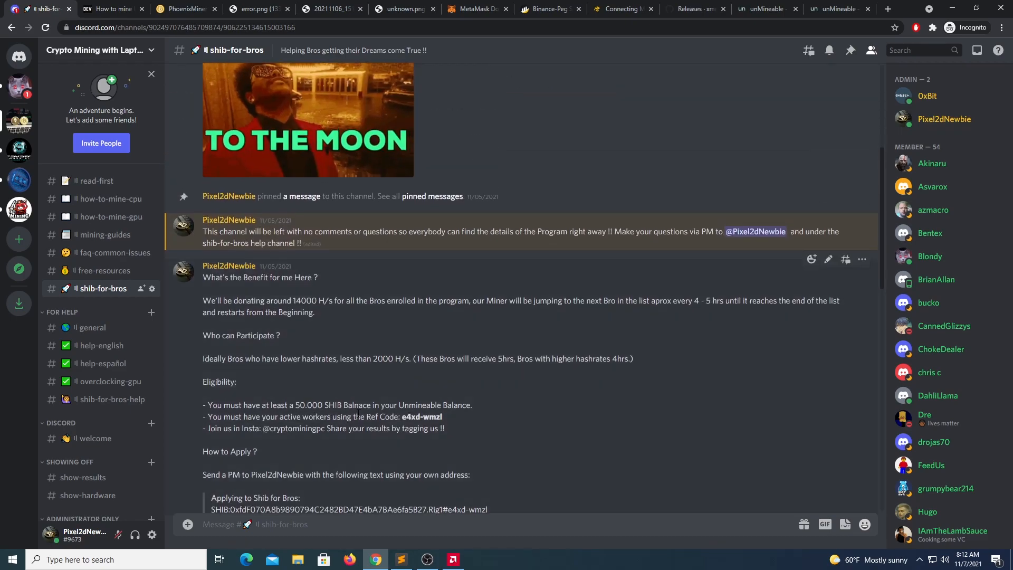
scroll(389, 345, "up", 6)
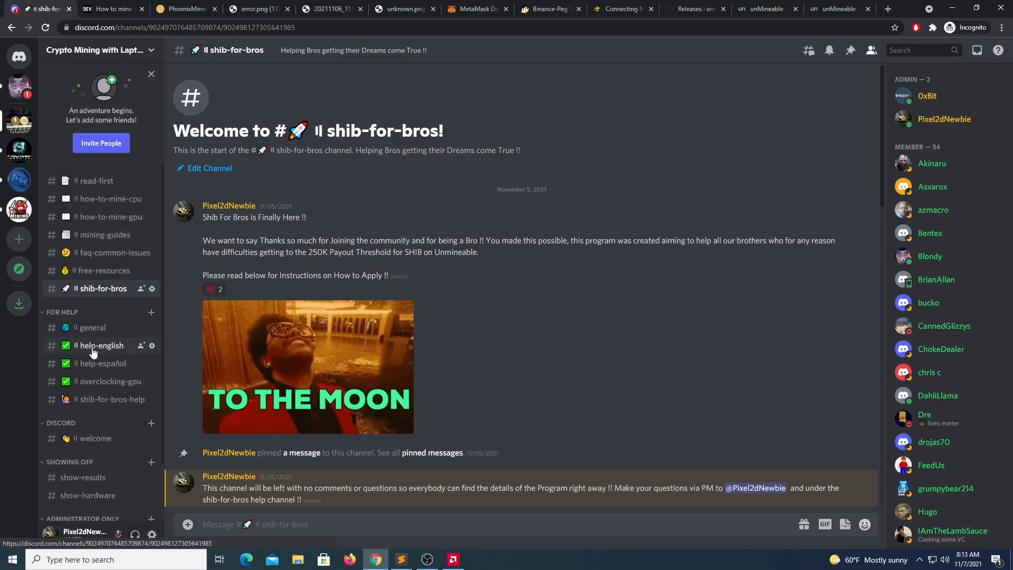
left_click(103, 349)
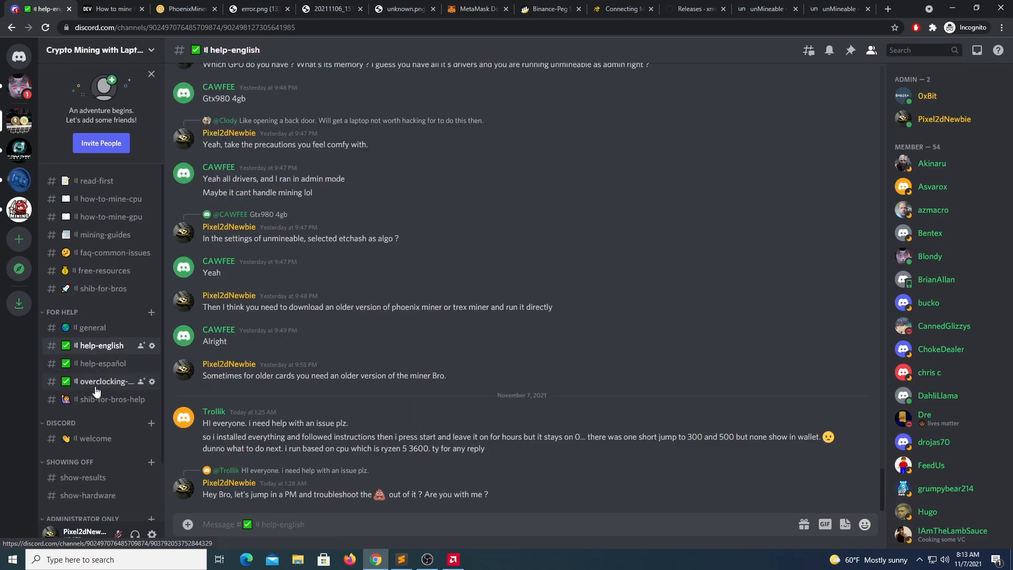
Step: Check overclocking-gpu, help-english and shib-for-bros-help, then open the general channel
left_click(97, 385)
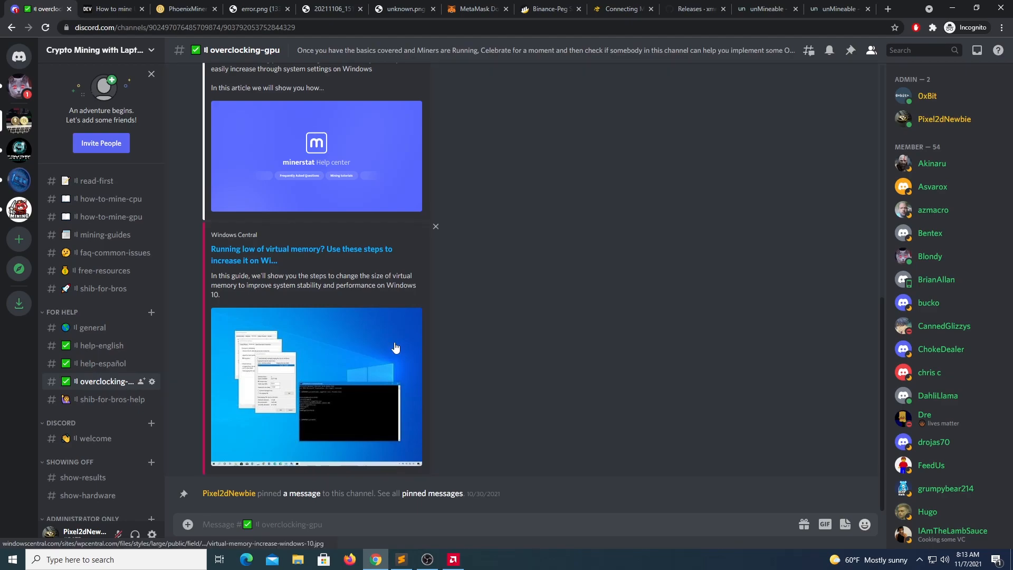
scroll(396, 338, "up", 10)
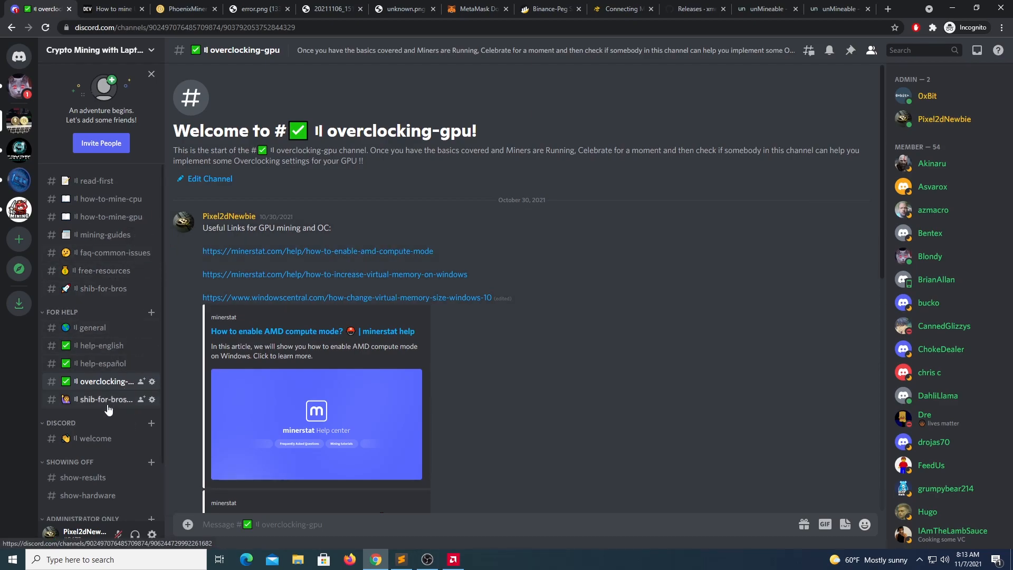
left_click(106, 349)
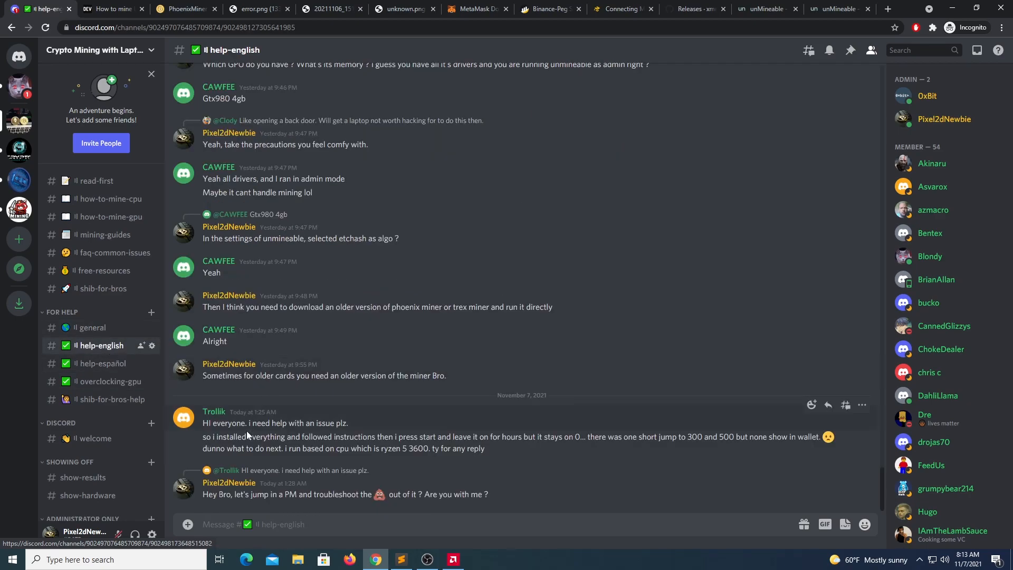
scroll(135, 305, "down", 2)
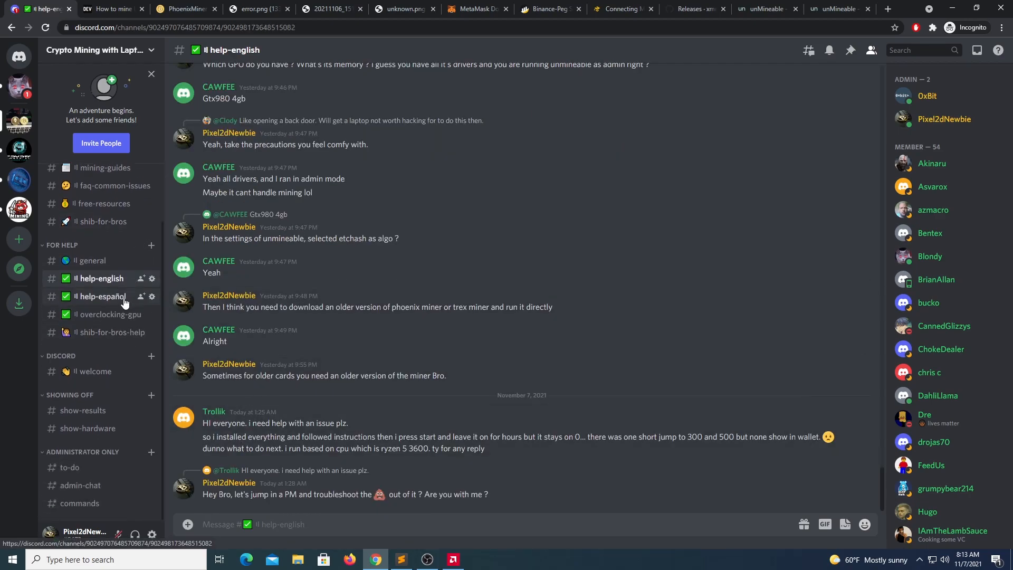
left_click(111, 315)
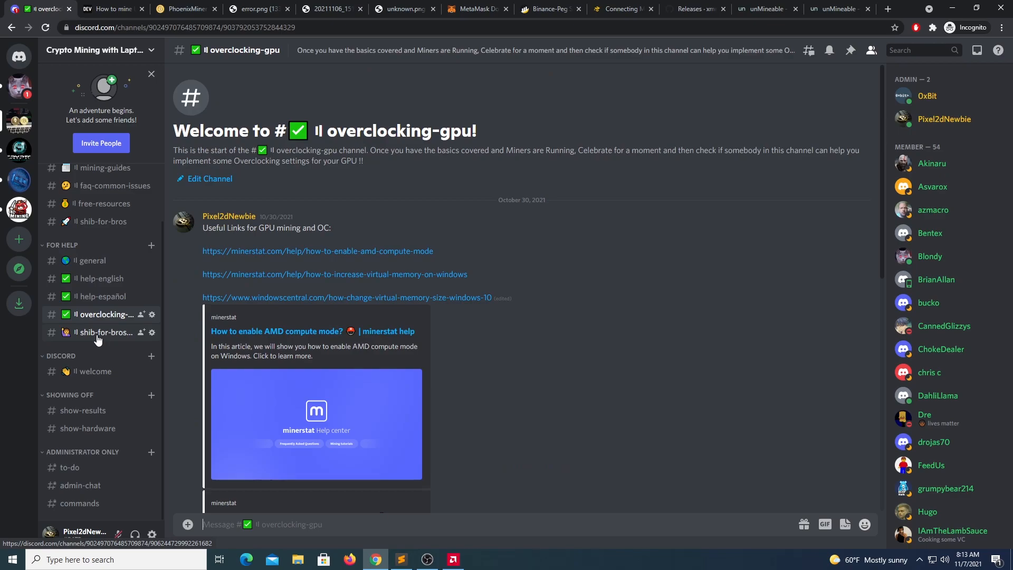
left_click(97, 337)
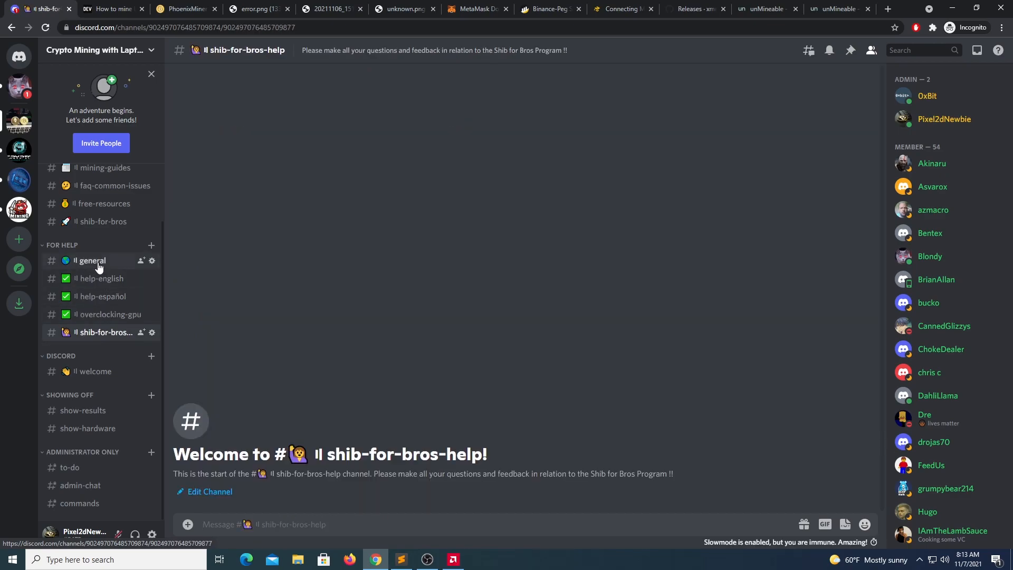
left_click(96, 265)
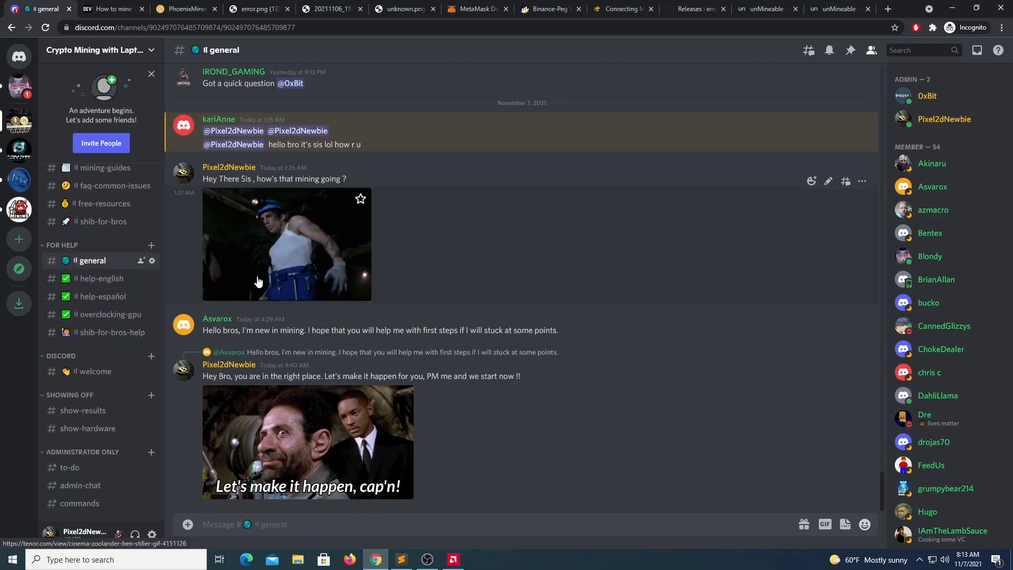